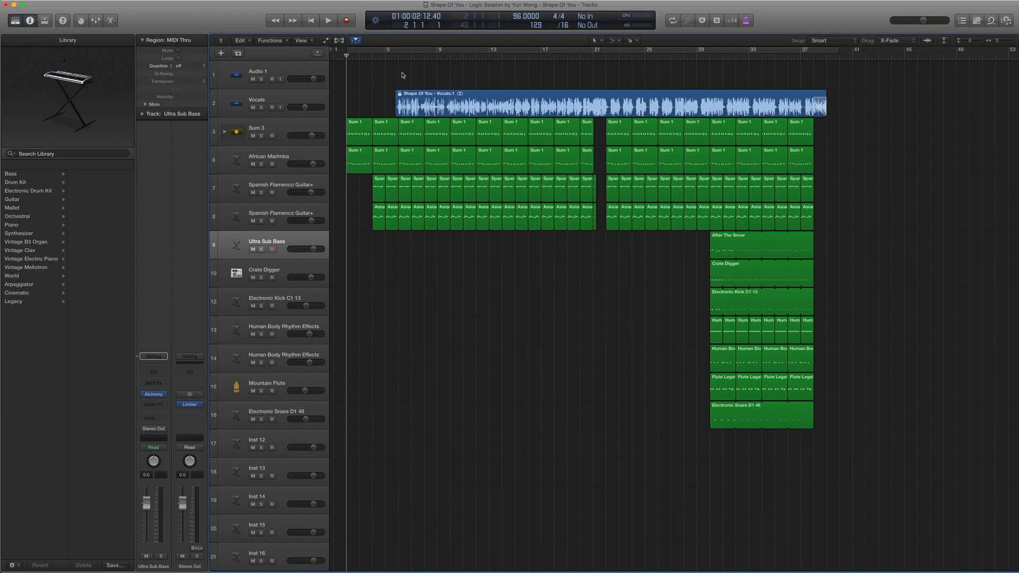
# Play the arrangement's intro from bar 2, and play the vocal entry from bar 6.
pyautogui.press('space')
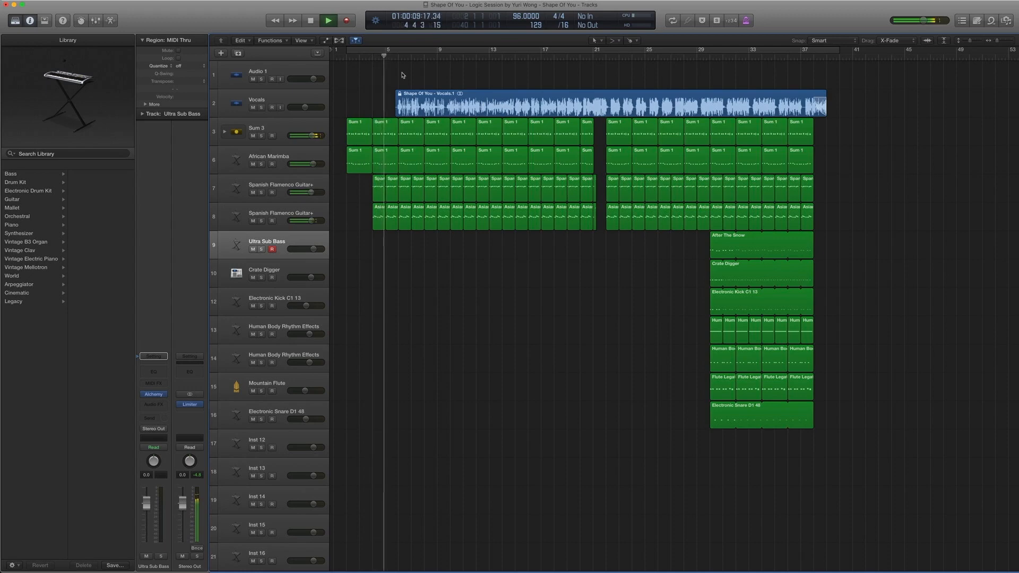
pyautogui.press('space')
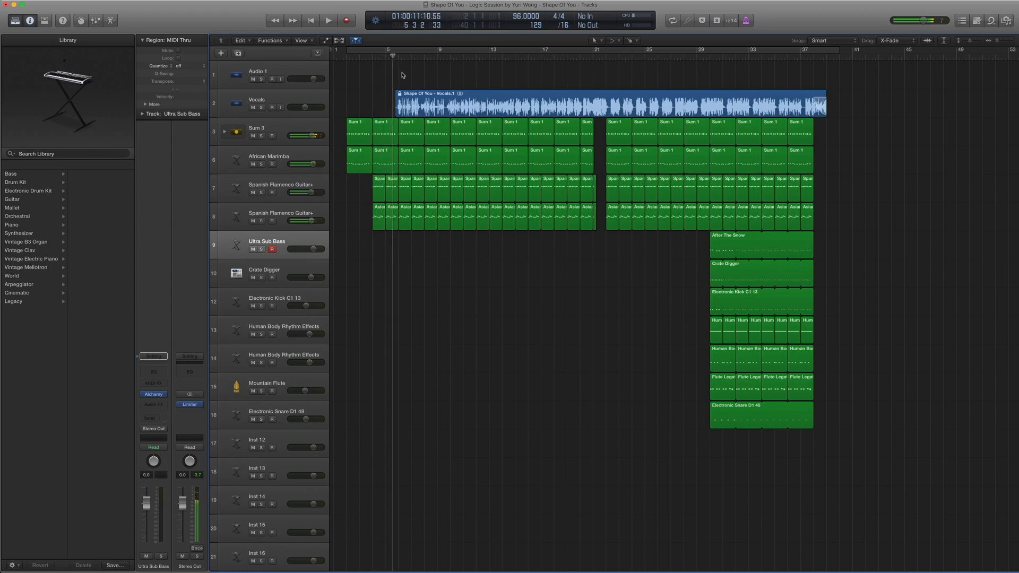
pyautogui.press('.')
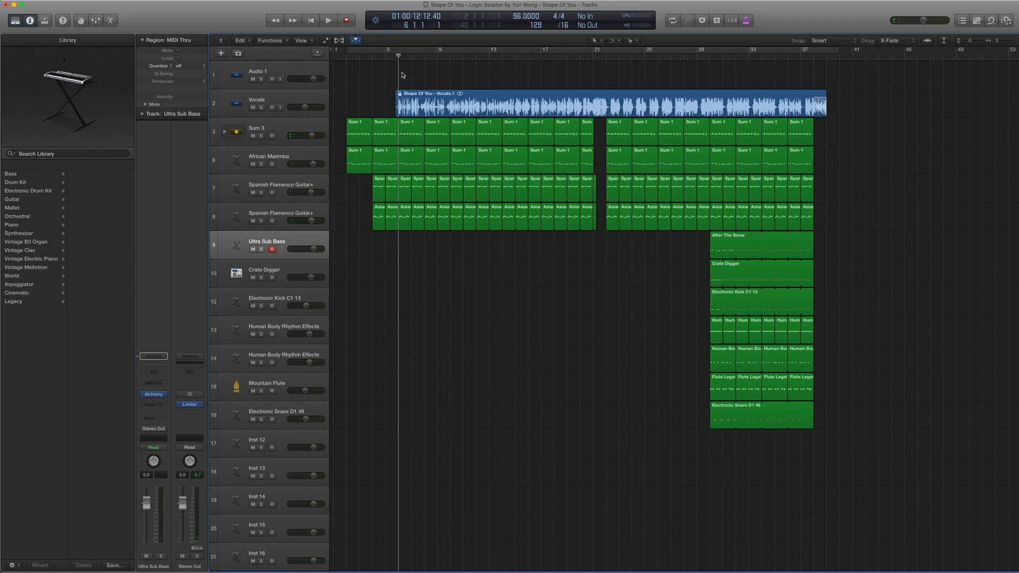
pyautogui.press('space')
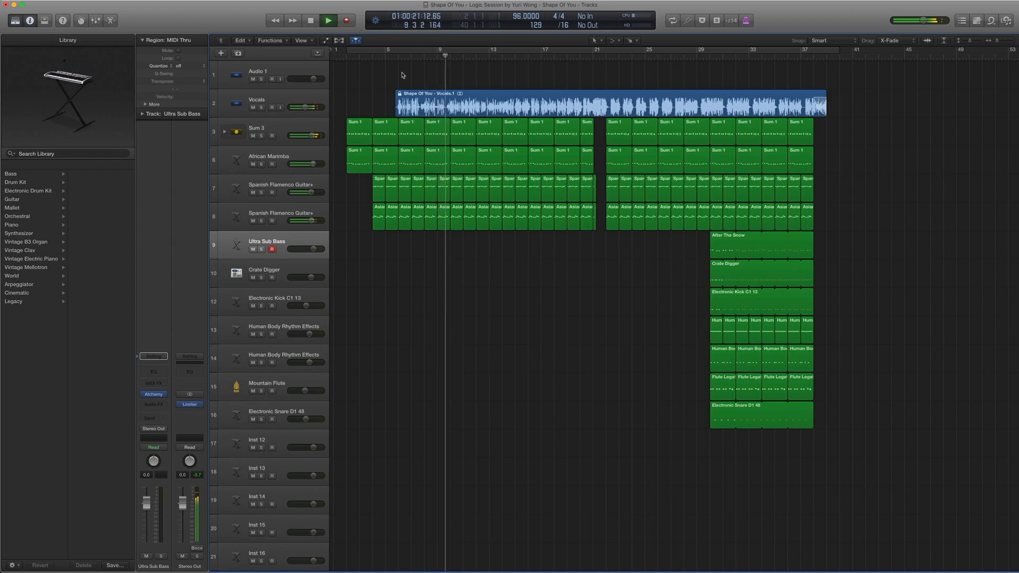
pyautogui.press('space')
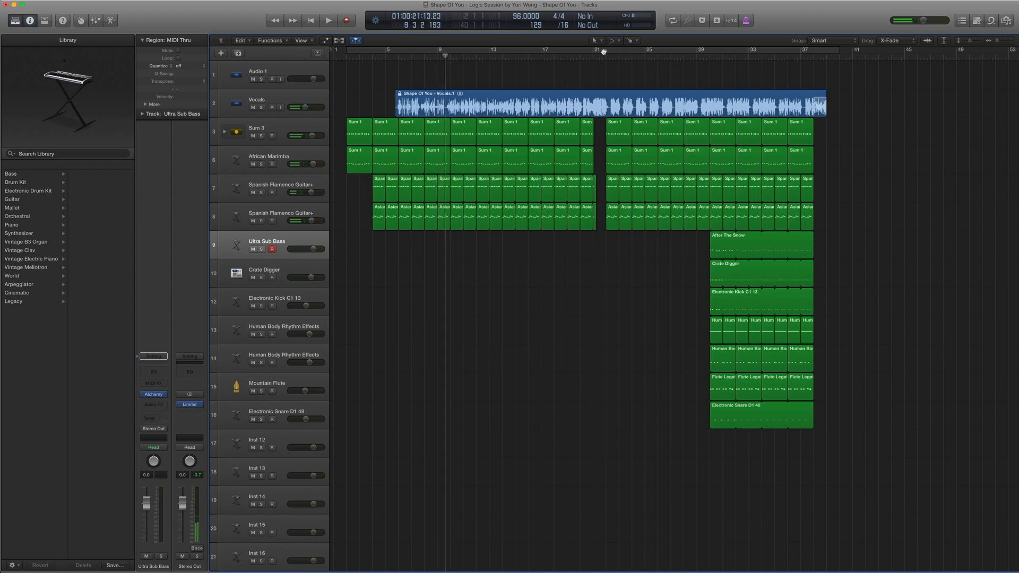
# Play the fuller section starting at bar 28, and return the playhead to bar 2.
pyautogui.click(694, 59)
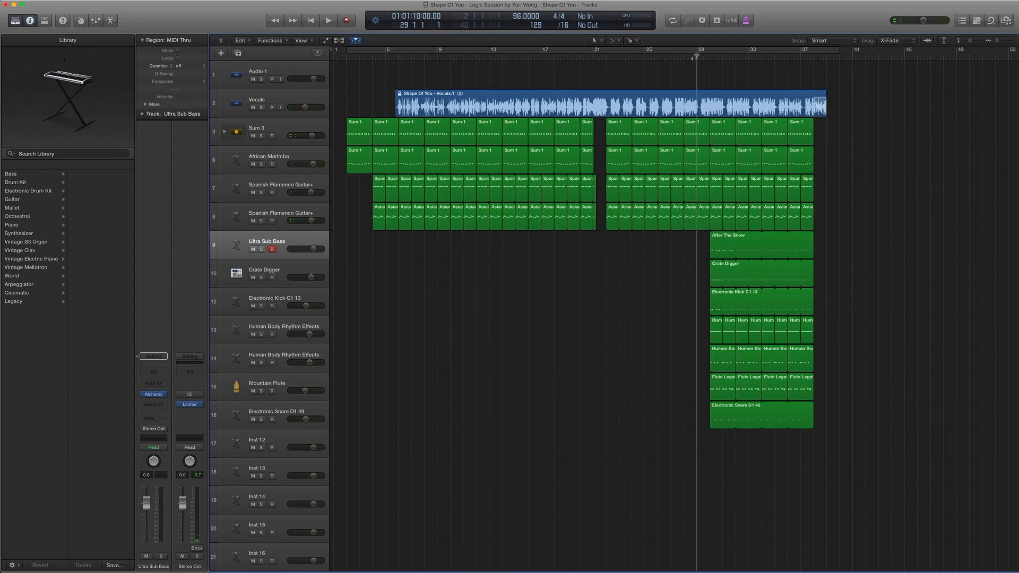
pyautogui.press(',')
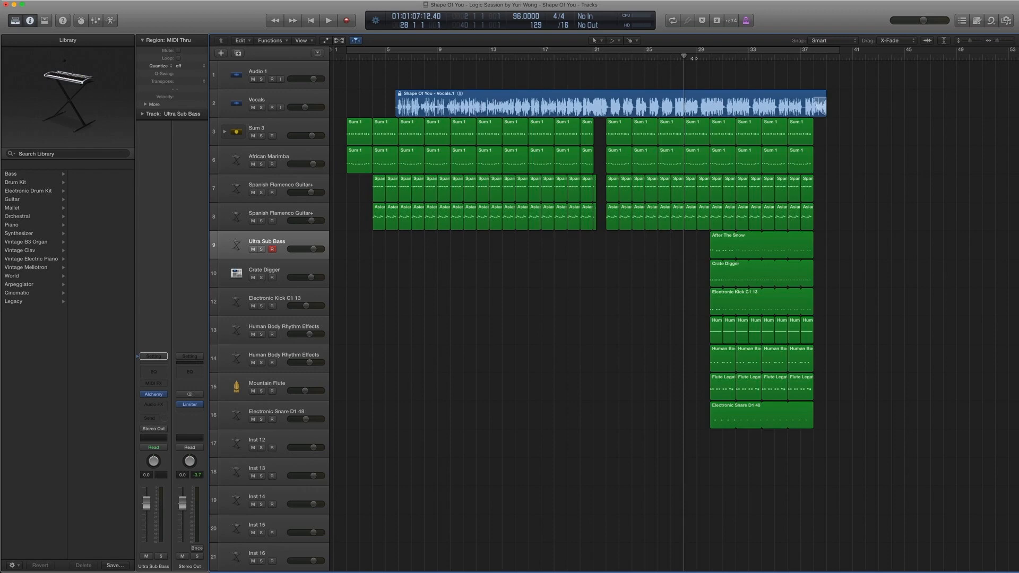
pyautogui.press('space')
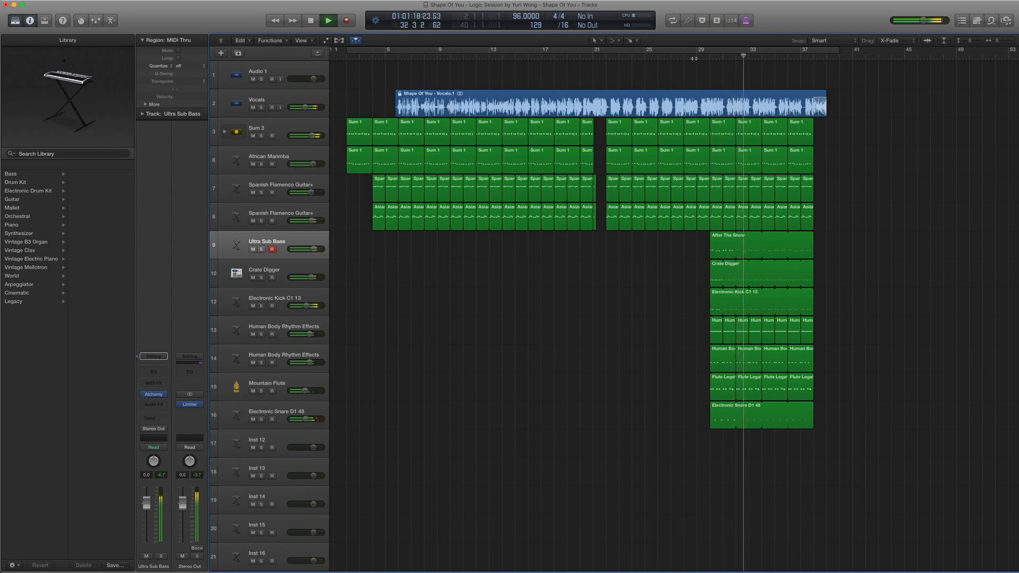
pyautogui.press('space')
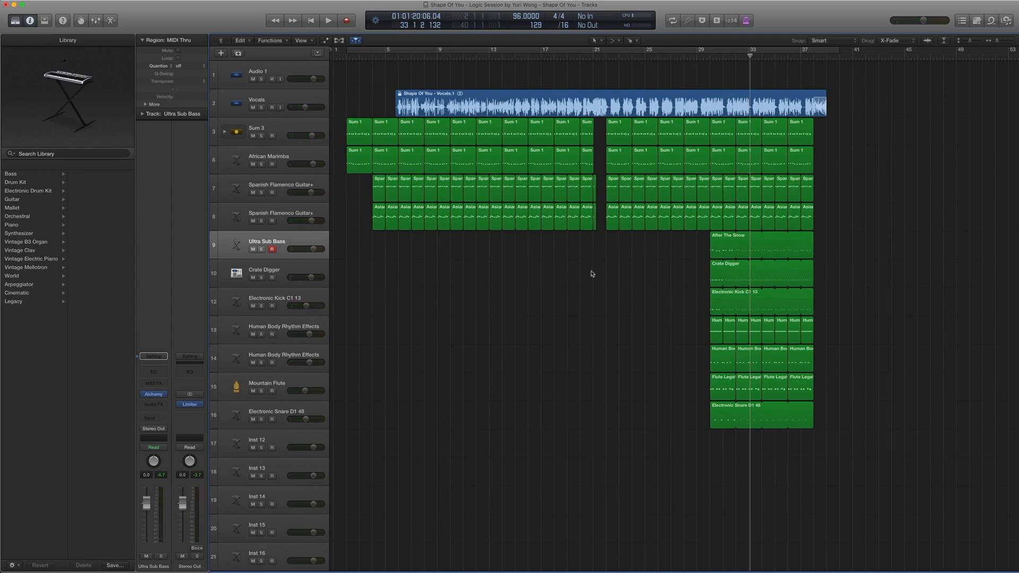
pyautogui.hscroll(-2, 592, 274)
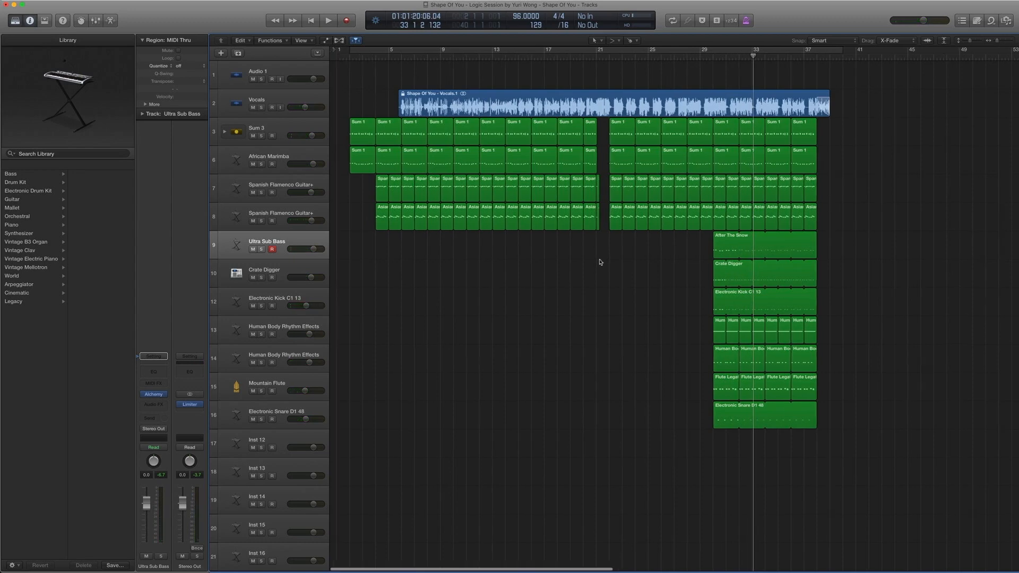
pyautogui.click(345, 57)
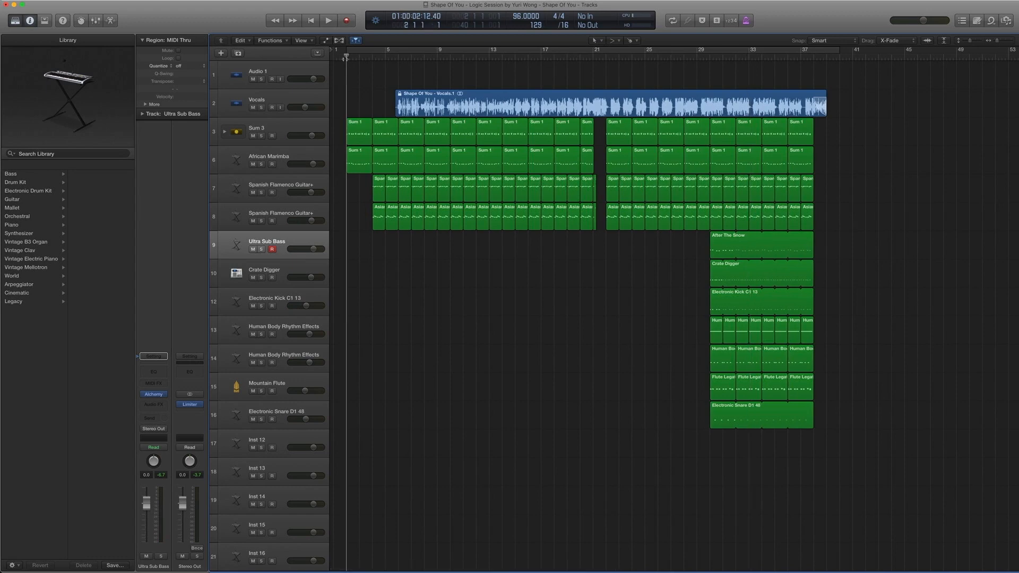
# Expand the Sum 3 track stack and inspect the Alchemy instrument on its Kalimba Morph track.
pyautogui.click(285, 125)
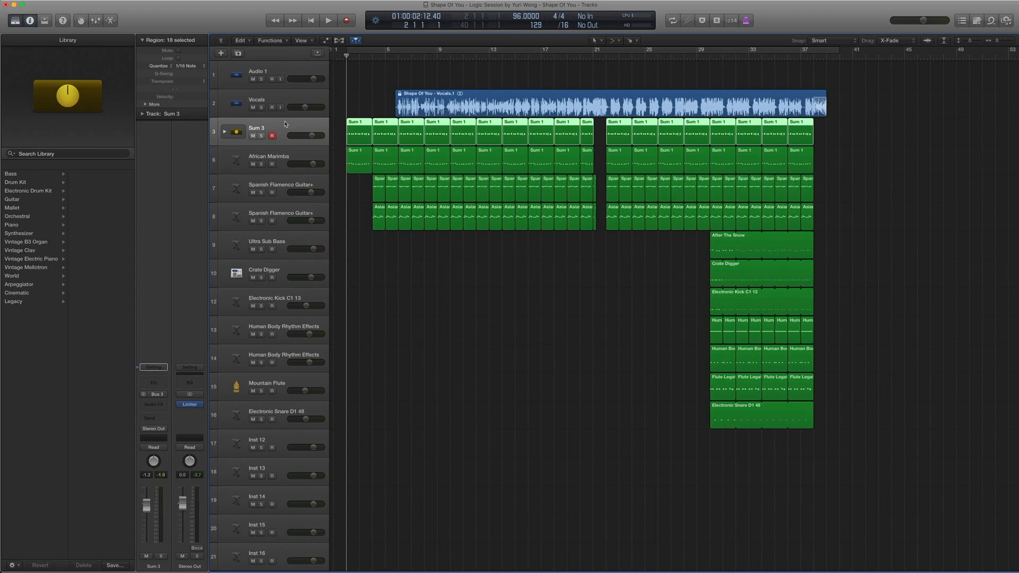
pyautogui.click(225, 133)
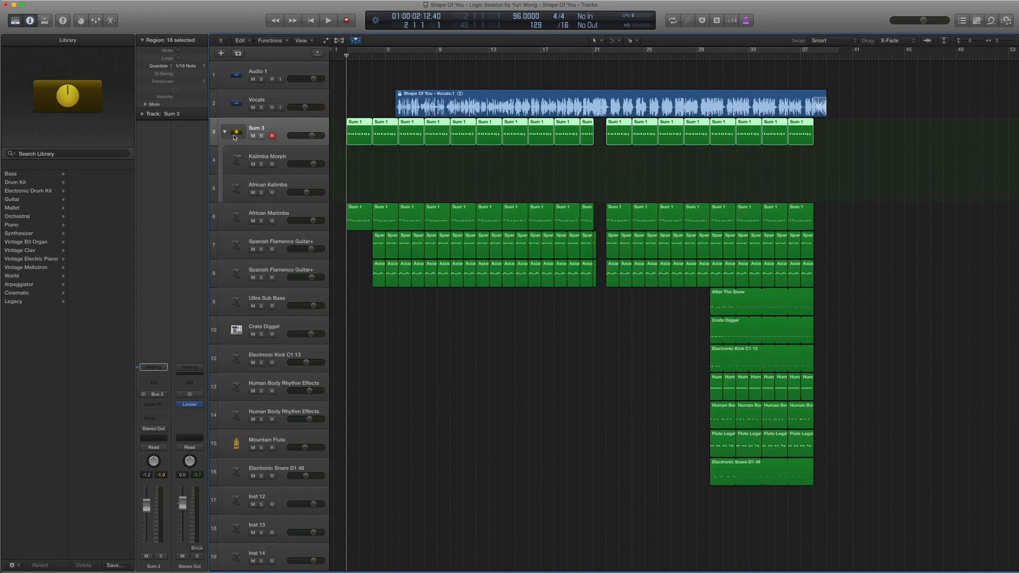
pyautogui.click(281, 156)
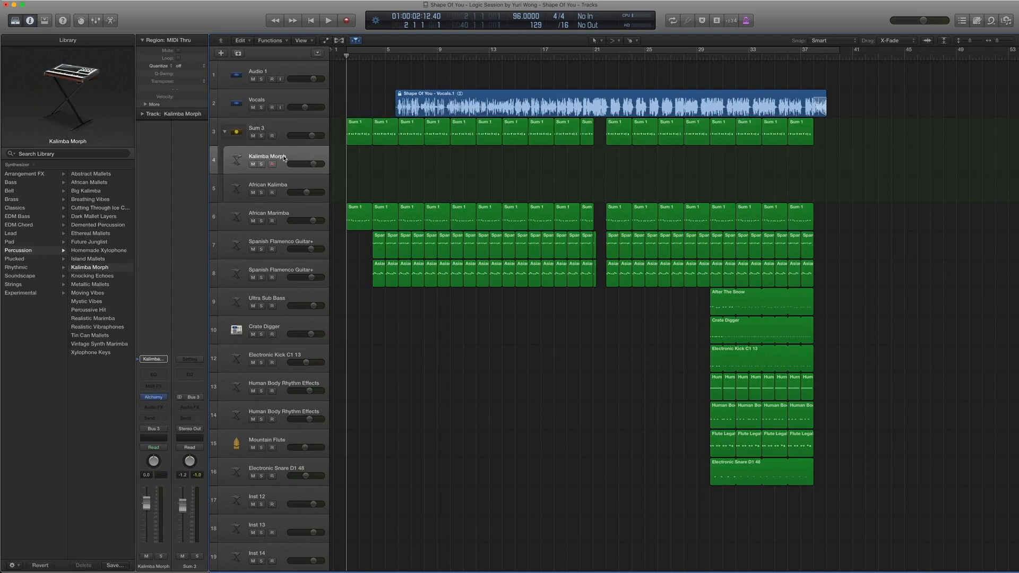
pyautogui.click(154, 398)
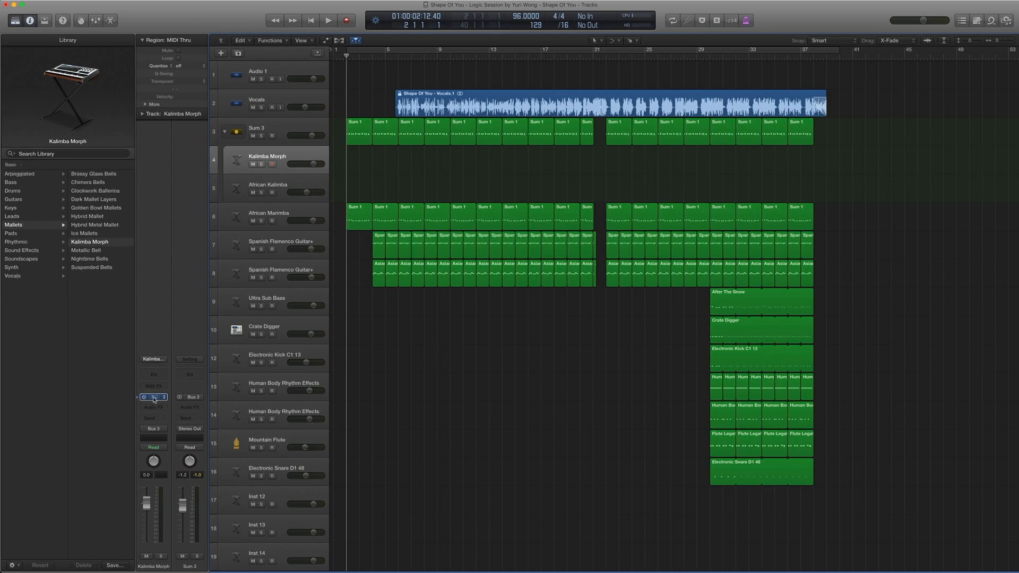
pyautogui.click(154, 398)
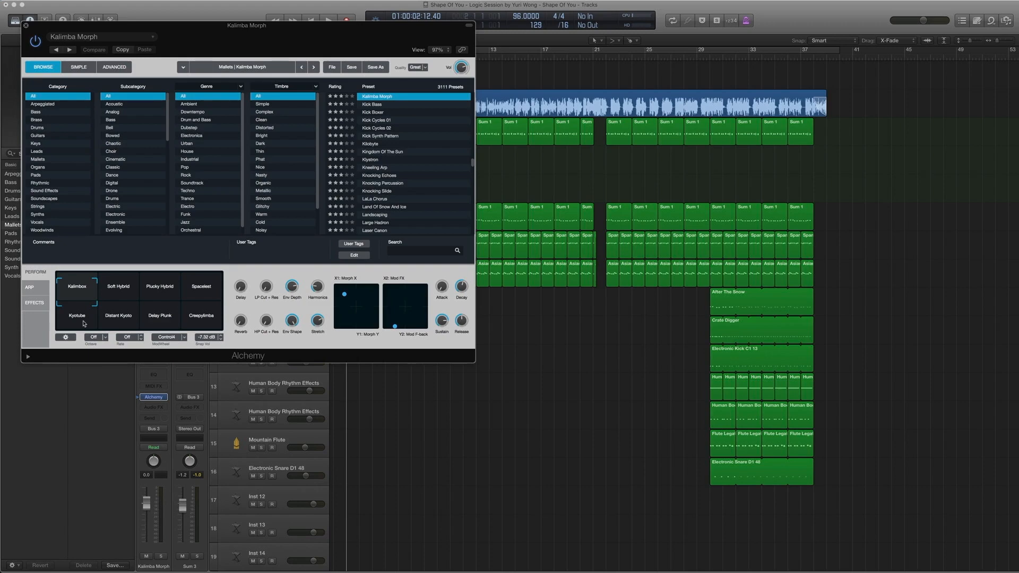
pyautogui.click(25, 25)
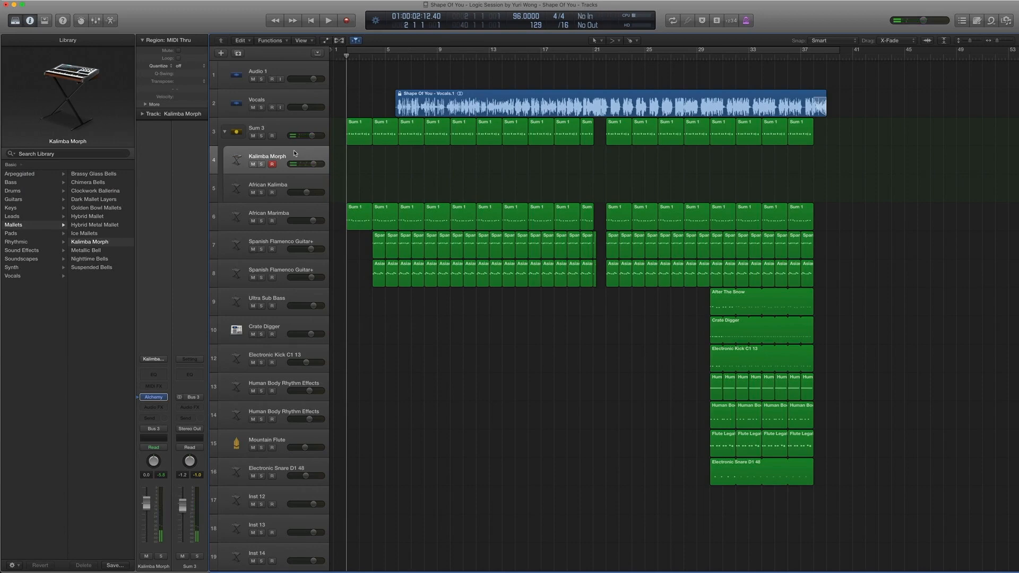
# Look up the African Kalimba track's EXS24 preset under World, African in the library.
pyautogui.click(281, 184)
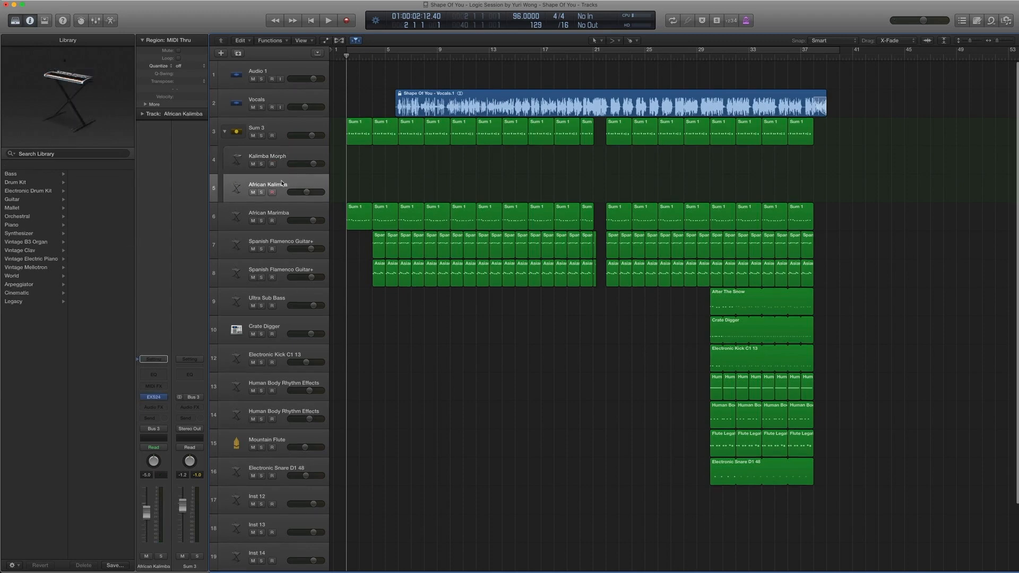
pyautogui.click(139, 397)
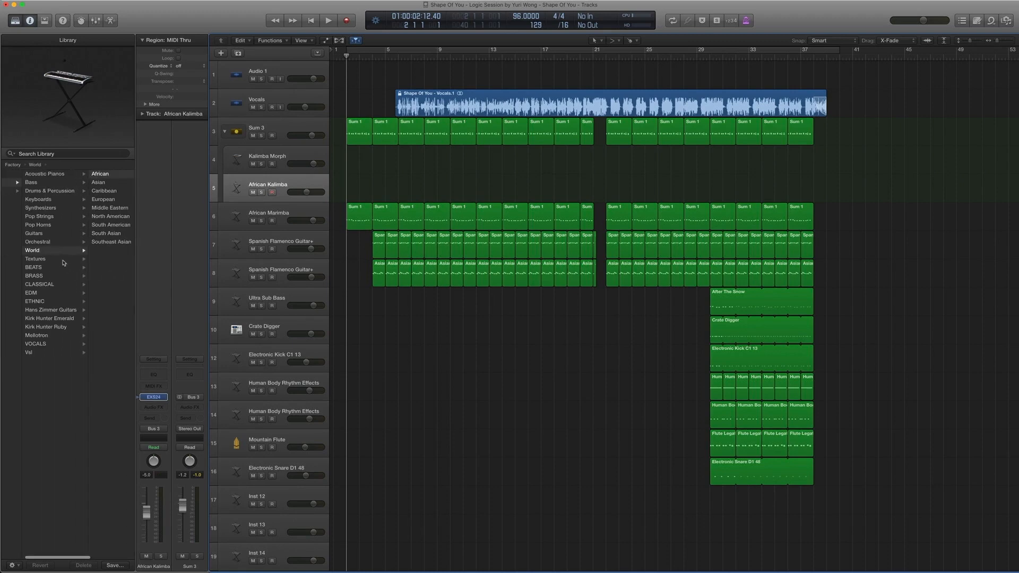
pyautogui.click(60, 250)
pyautogui.click(51, 177)
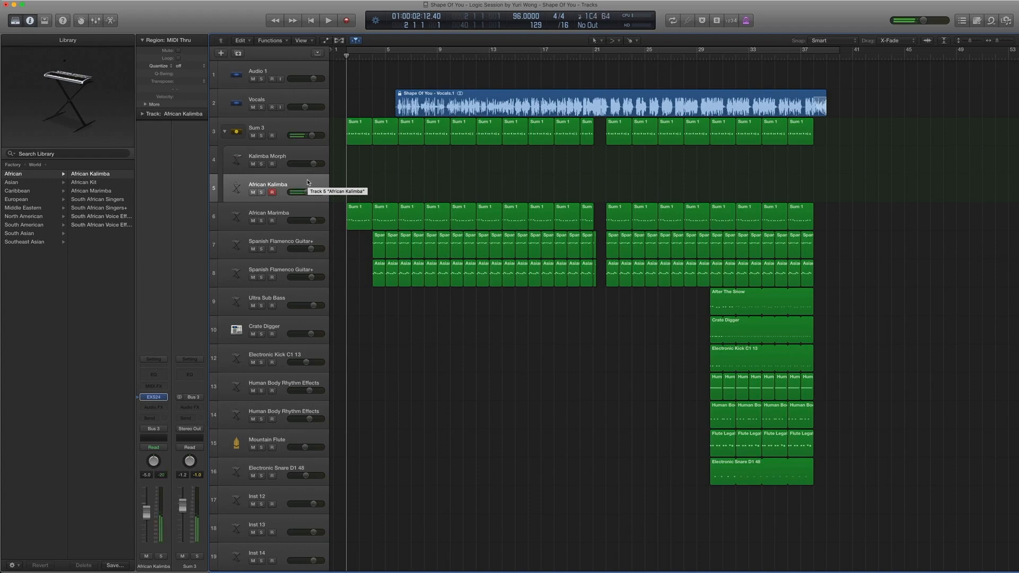
pyautogui.click(356, 133)
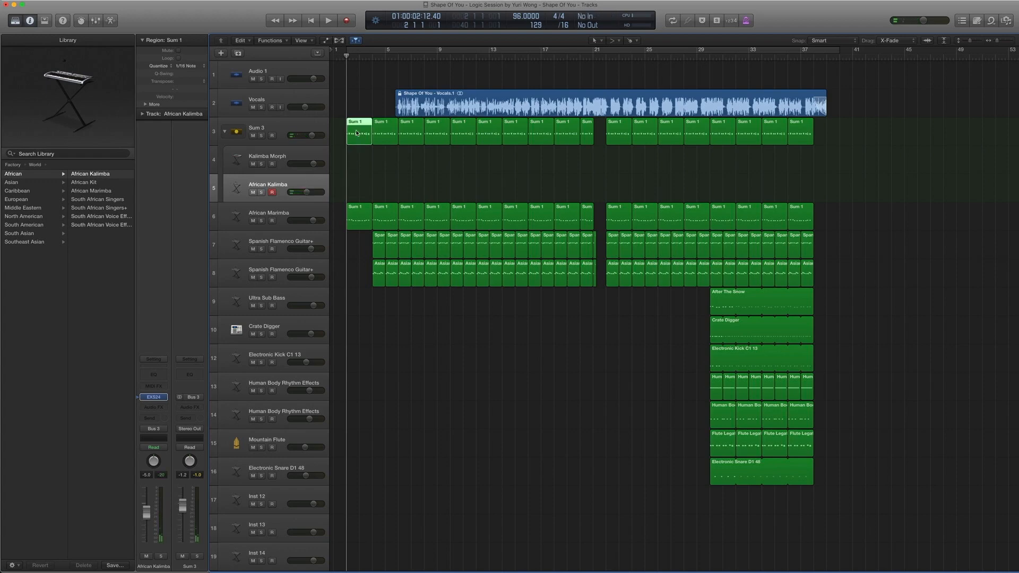
pyautogui.click(276, 157)
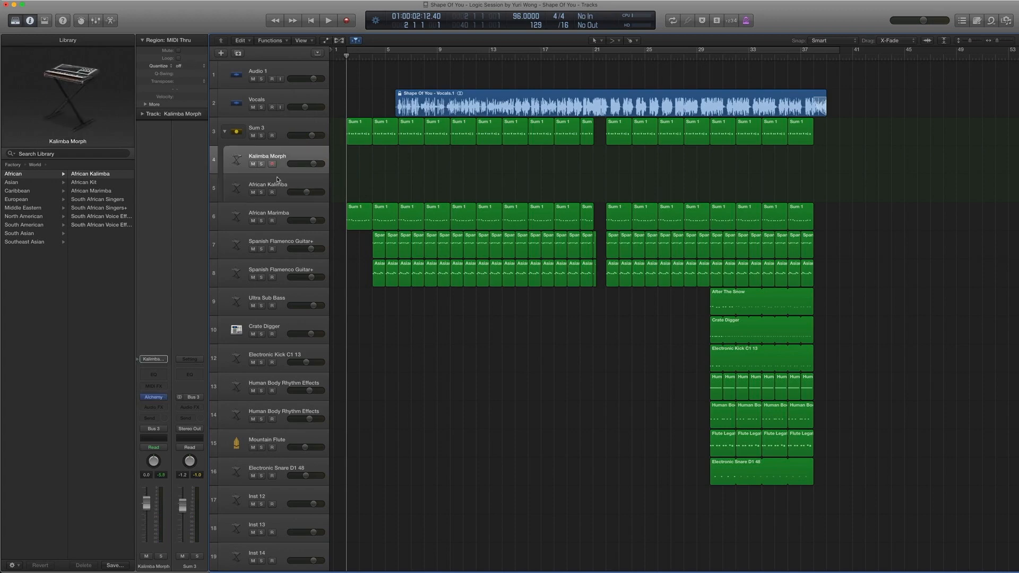
# Bring up the track stack type choices for the African Marimba and first Spanish Flamenco Guitar tracks, and cancel them.
pyautogui.click(276, 214)
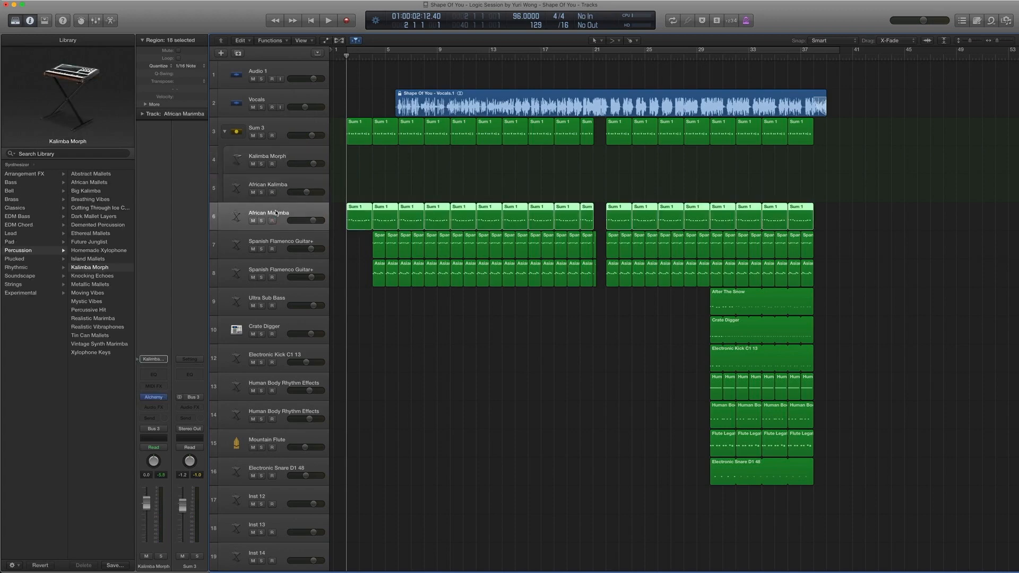
pyautogui.rightClick(275, 243)
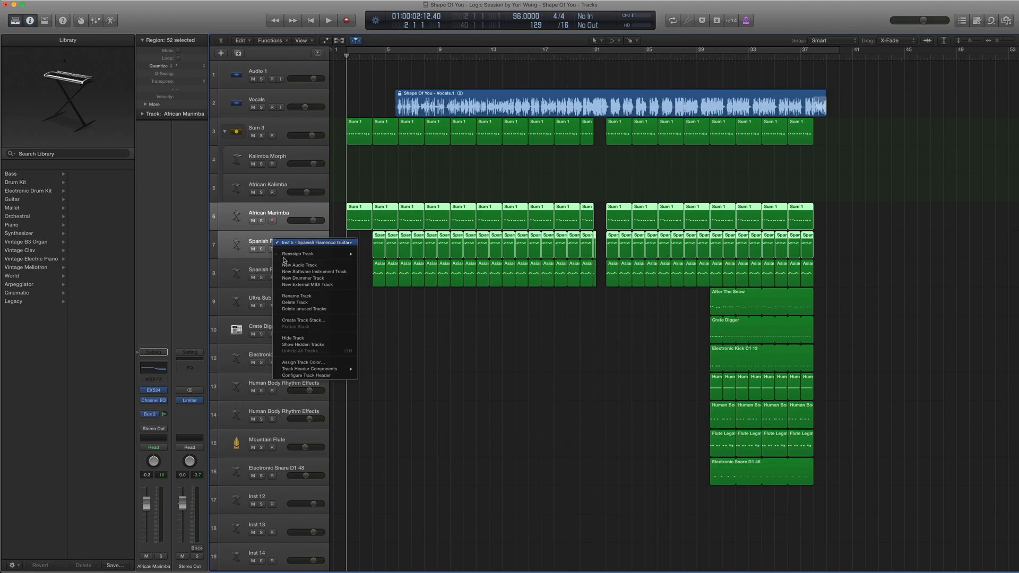
pyautogui.click(307, 320)
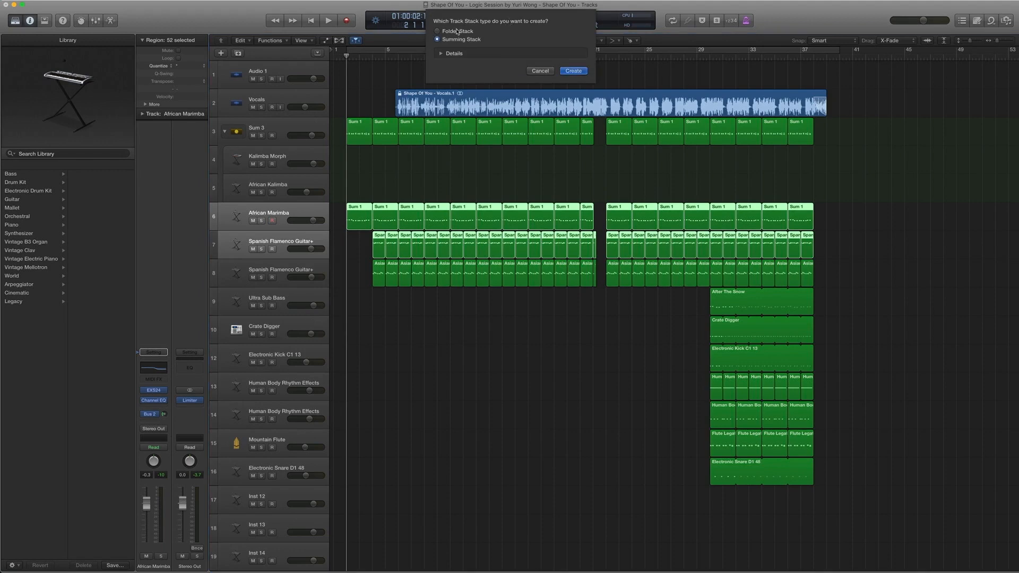
pyautogui.click(541, 71)
# Play the first Sum 3 region soloed, open its notes in the Piano Roll, and turn solo off.
pyautogui.click(284, 157)
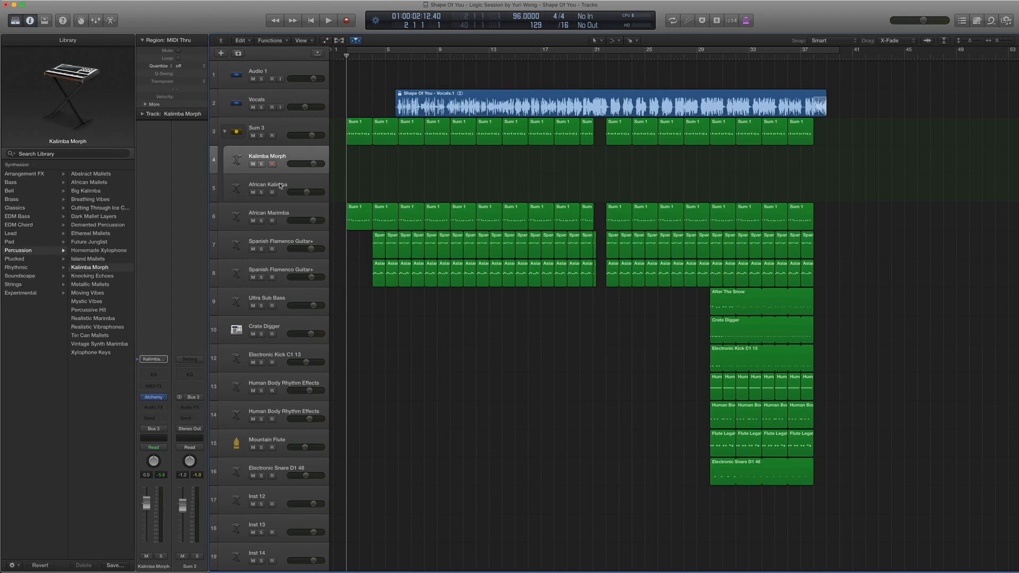
pyautogui.click(223, 139)
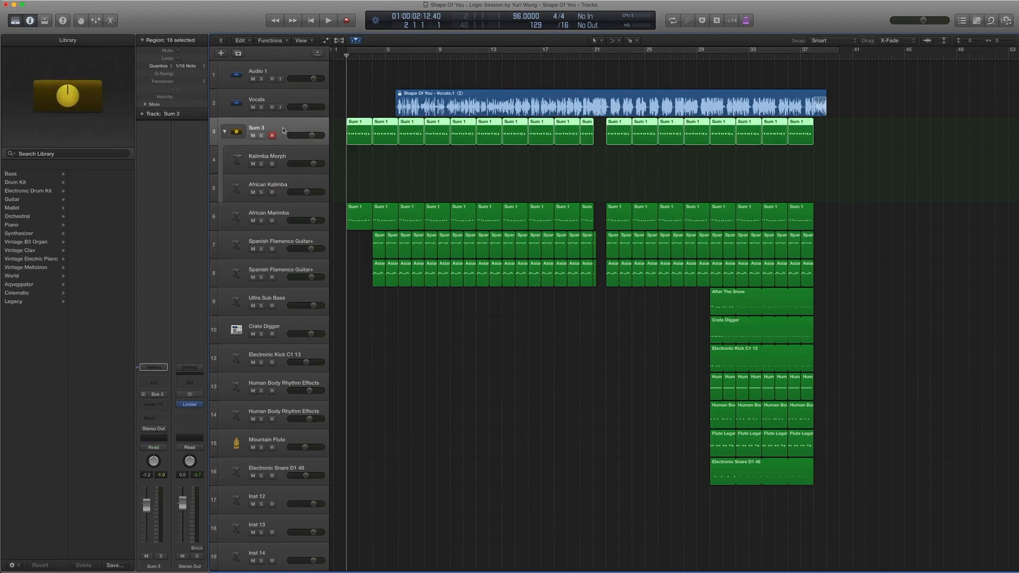
pyautogui.click(361, 142)
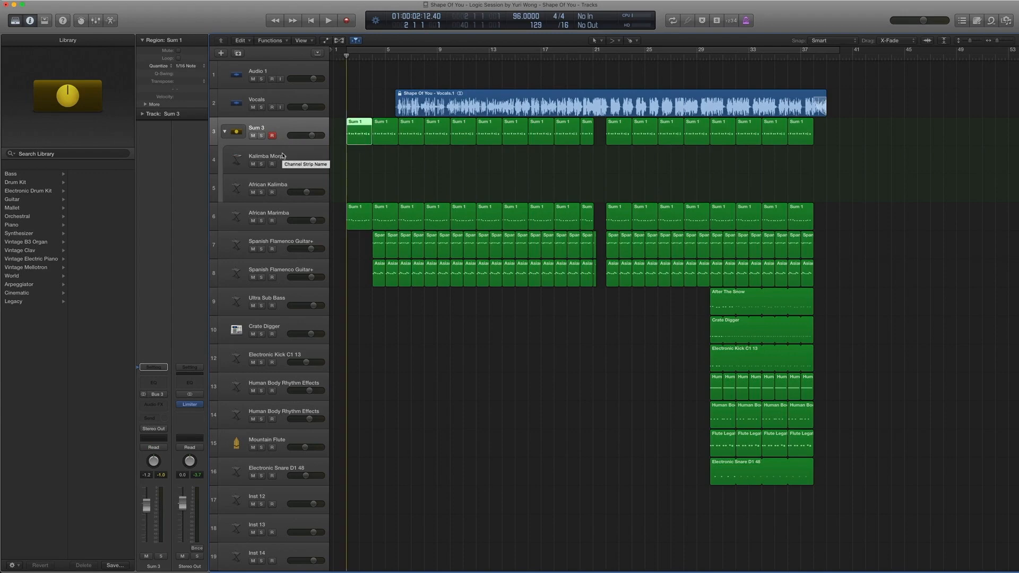
pyautogui.hotkey('ctrl', 's')
pyautogui.press('space')
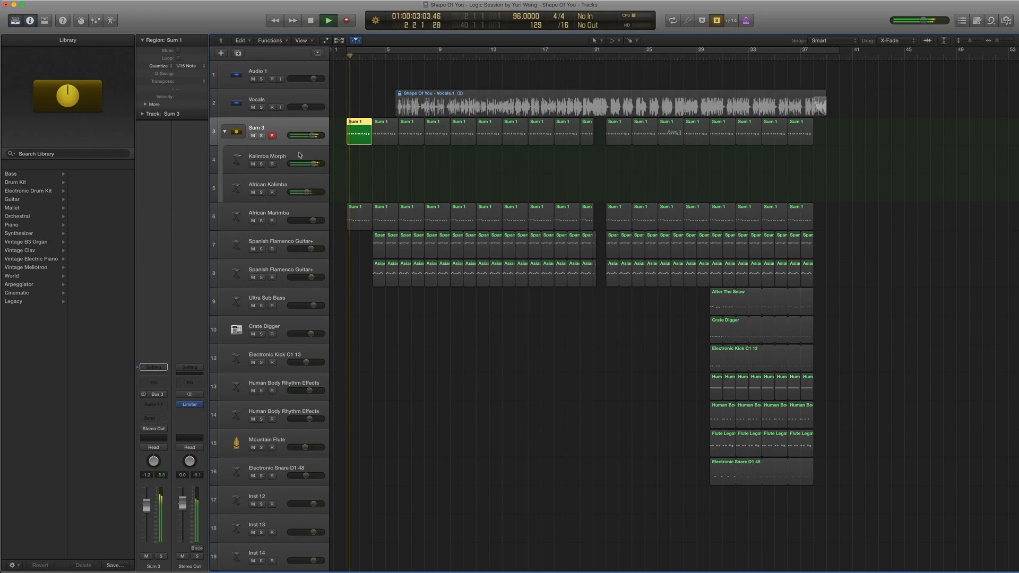
pyautogui.doubleClick(360, 125)
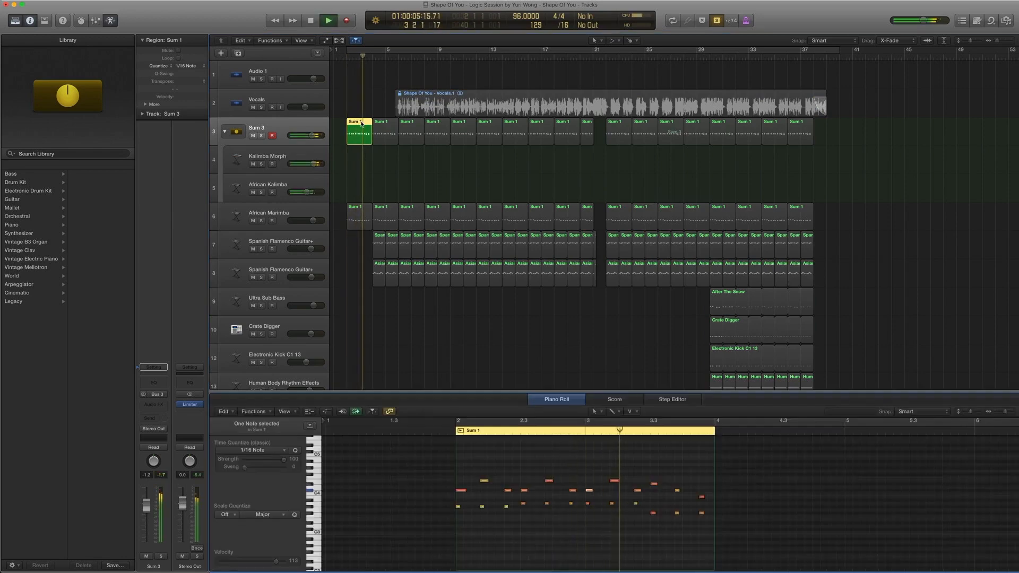
pyautogui.press('space')
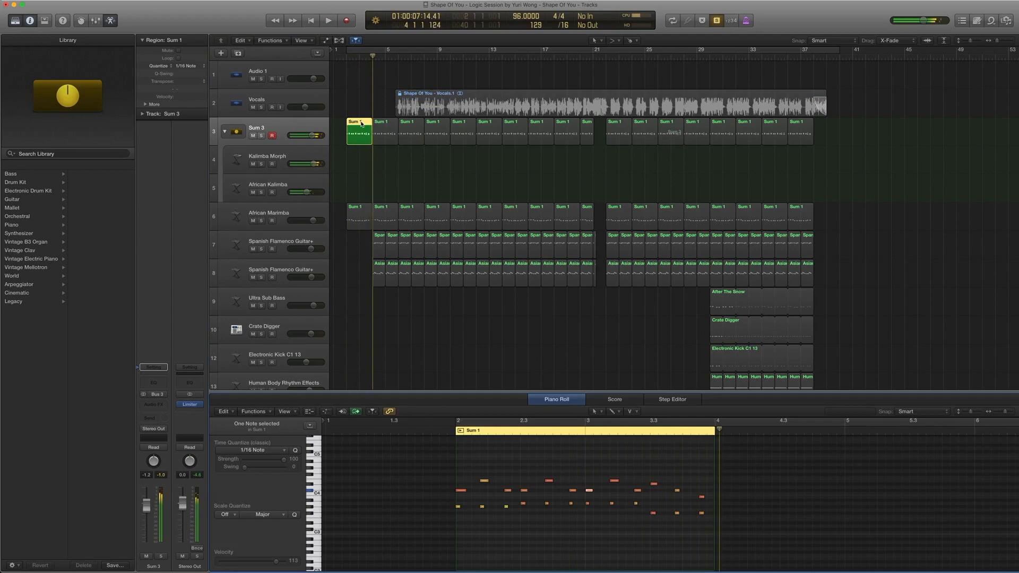
pyautogui.hotkey('ctrl', 's')
# Select all Sum 3 regions before the gap near bar 21 and review their repeated notes in the Piano Roll.
pyautogui.moveTo(588, 160); pyautogui.dragTo(342, 130)
pyautogui.hscroll(10, 531, 485)
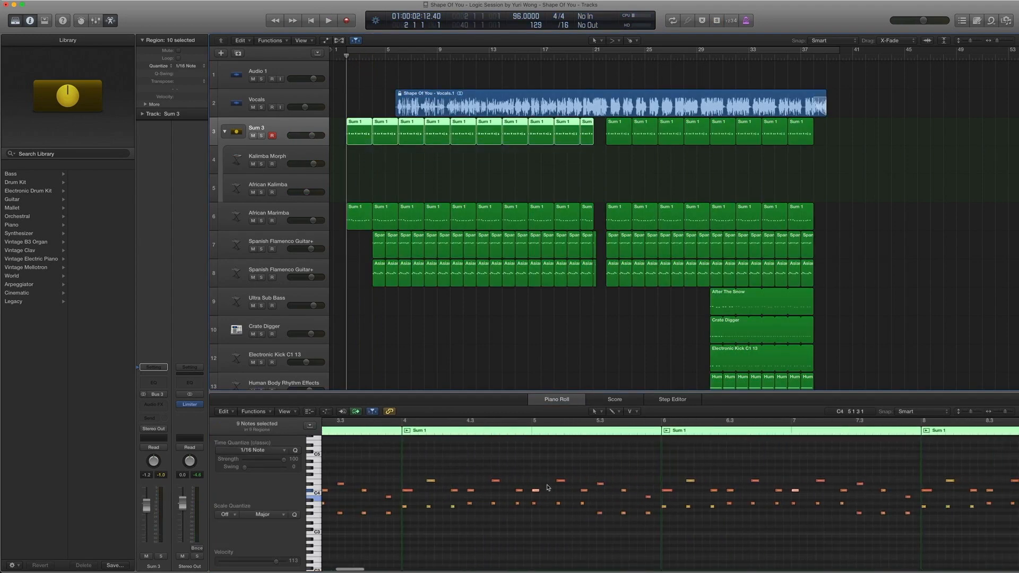
pyautogui.hscroll(4, 548, 487)
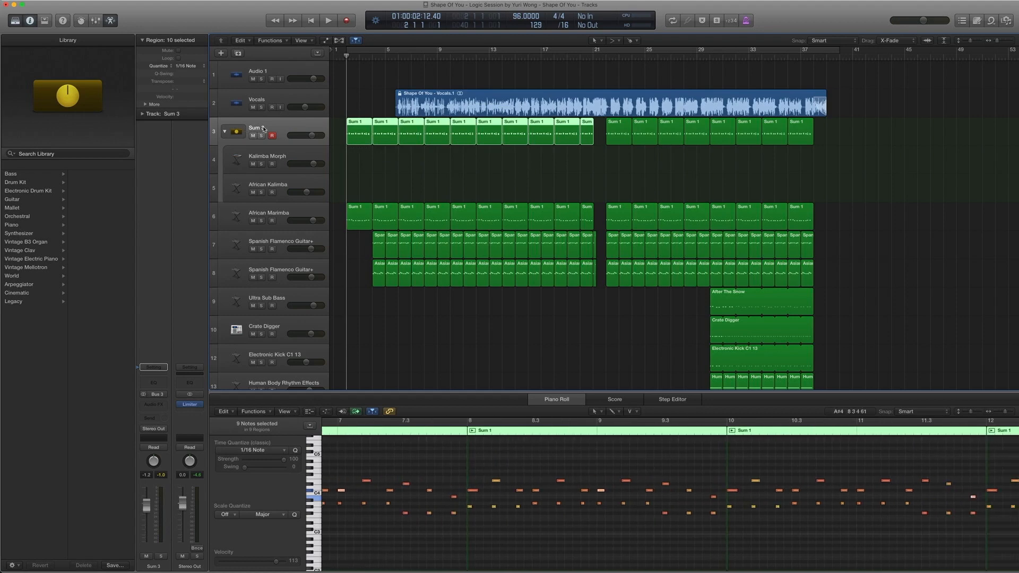
# Collapse the Sum 3 stack and look up the African Marimba track's EXS24 preset under World, African in the library.
pyautogui.click(226, 132)
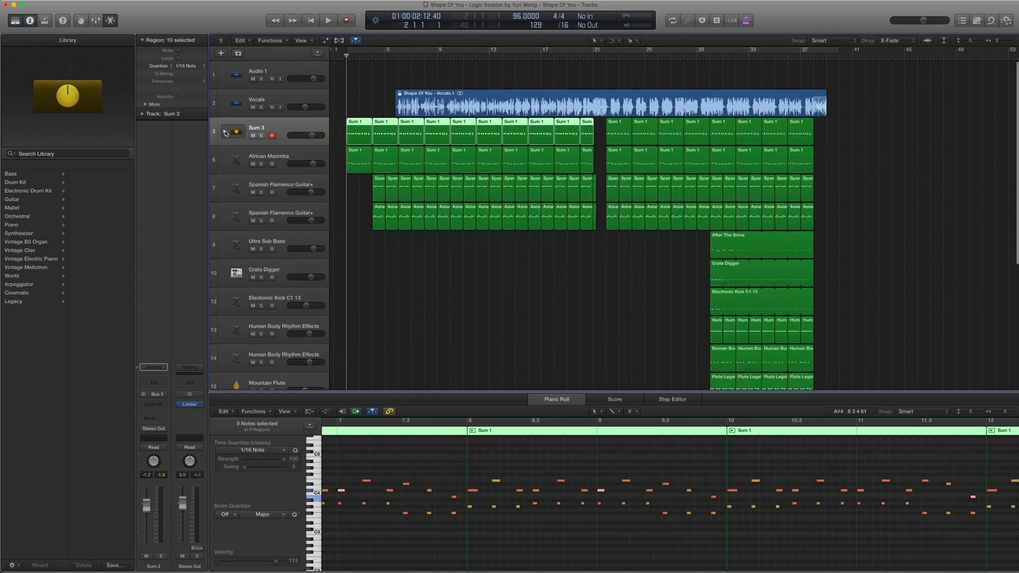
pyautogui.click(265, 153)
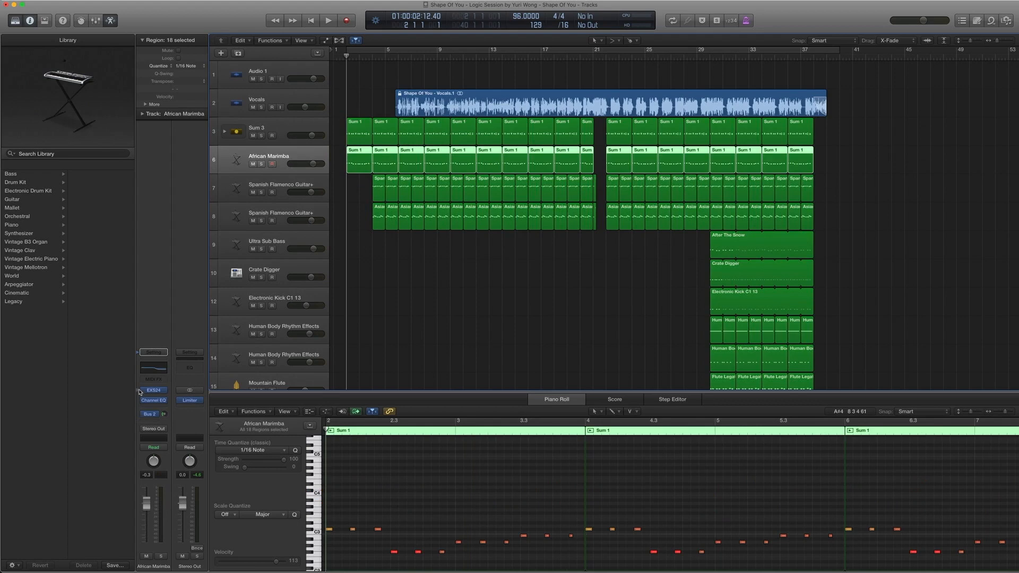
pyautogui.click(139, 392)
pyautogui.click(46, 251)
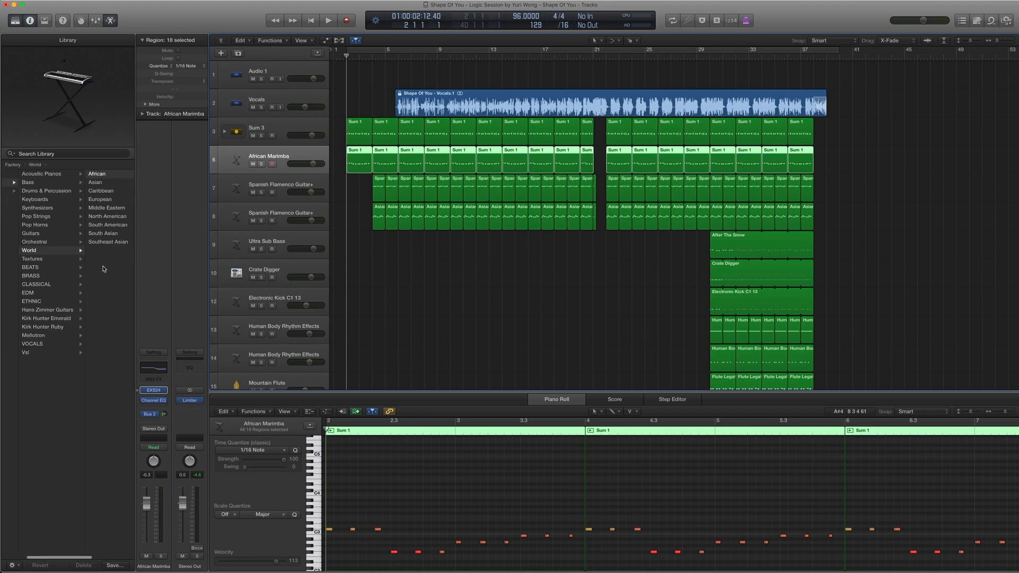
pyautogui.click(98, 174)
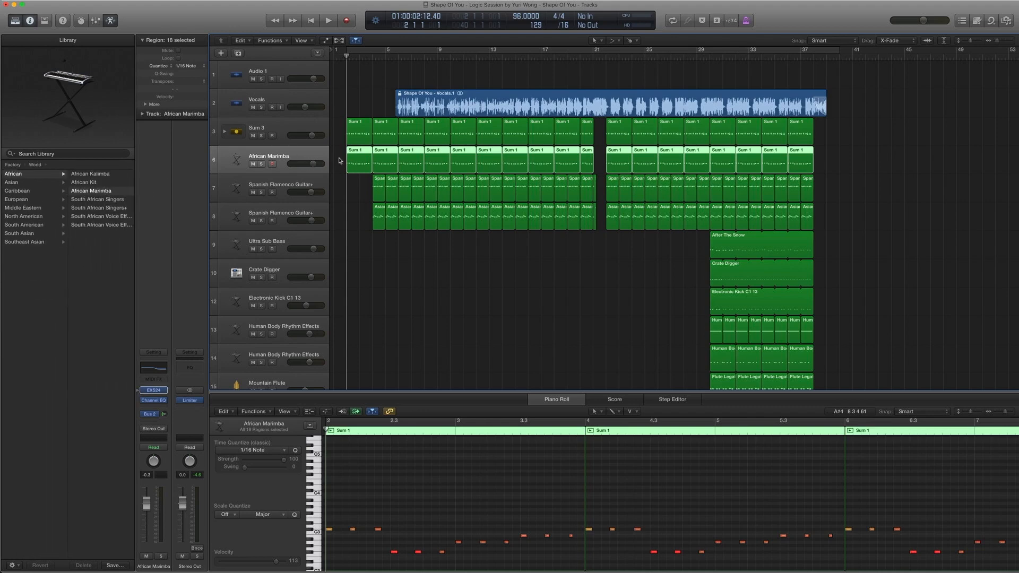
# Select the African Marimba regions before the gap near bar 21 and play them soloed from bar 2.
pyautogui.moveTo(338, 161); pyautogui.dragTo(604, 163)
pyautogui.hotkey('ctrl', 's')
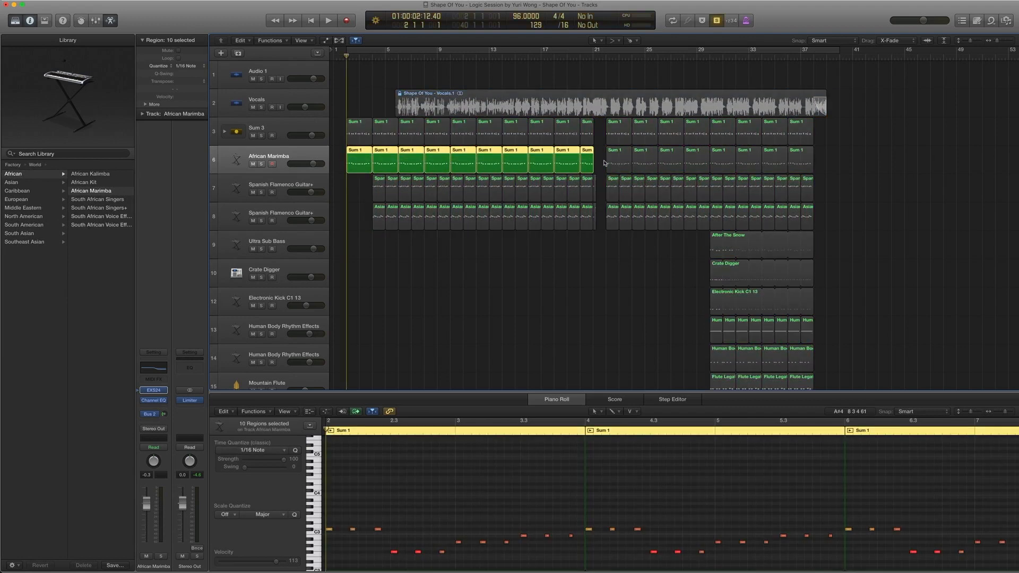
pyautogui.press('space')
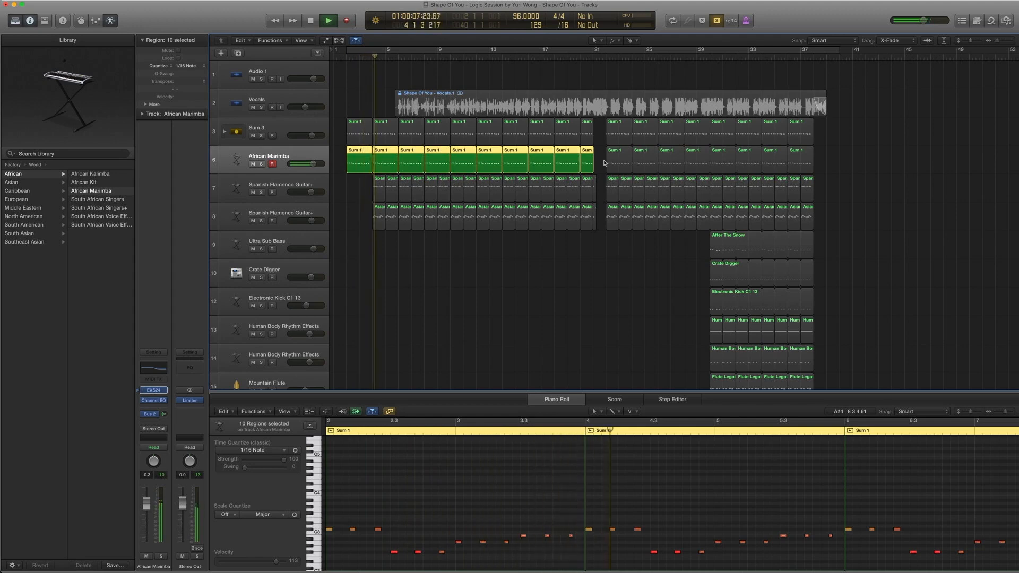
pyautogui.press('space')
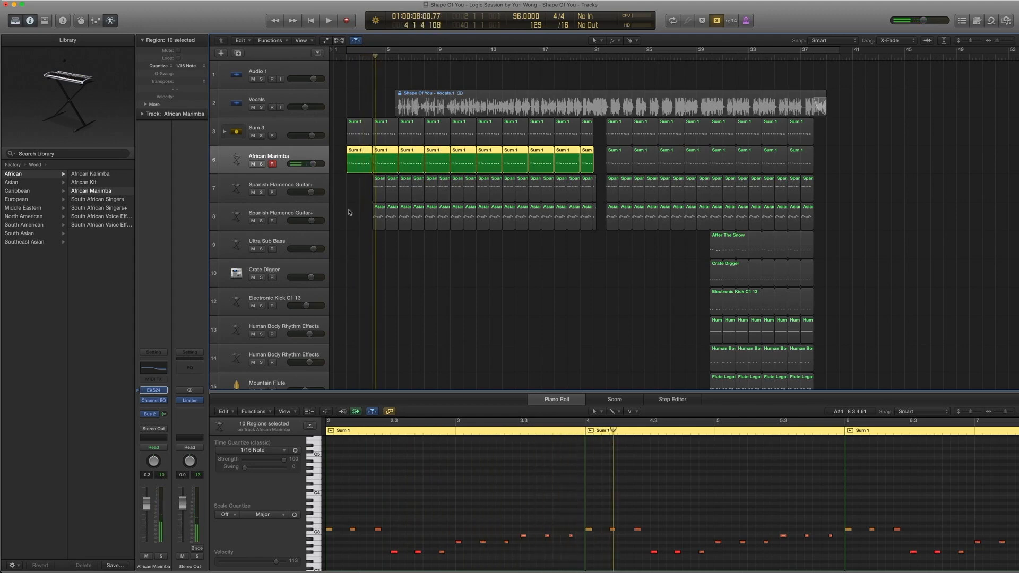
# Play the first two Sum 3 and African Marimba regions soloed together, turn solo off and return the playhead to bar 2.
pyautogui.moveTo(348, 209); pyautogui.dragTo(382, 162)
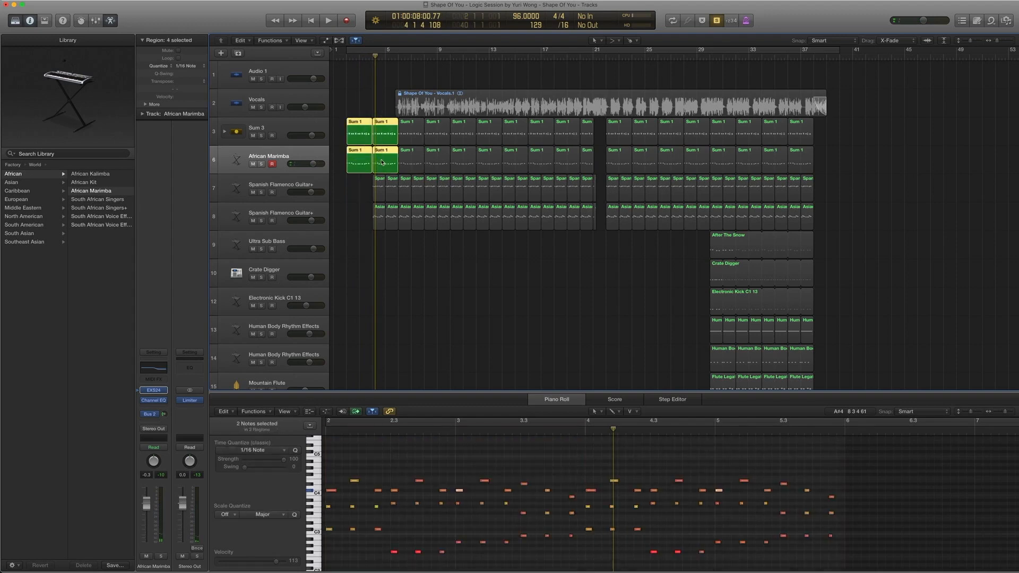
pyautogui.press(',')
pyautogui.press(',')
pyautogui.press('space')
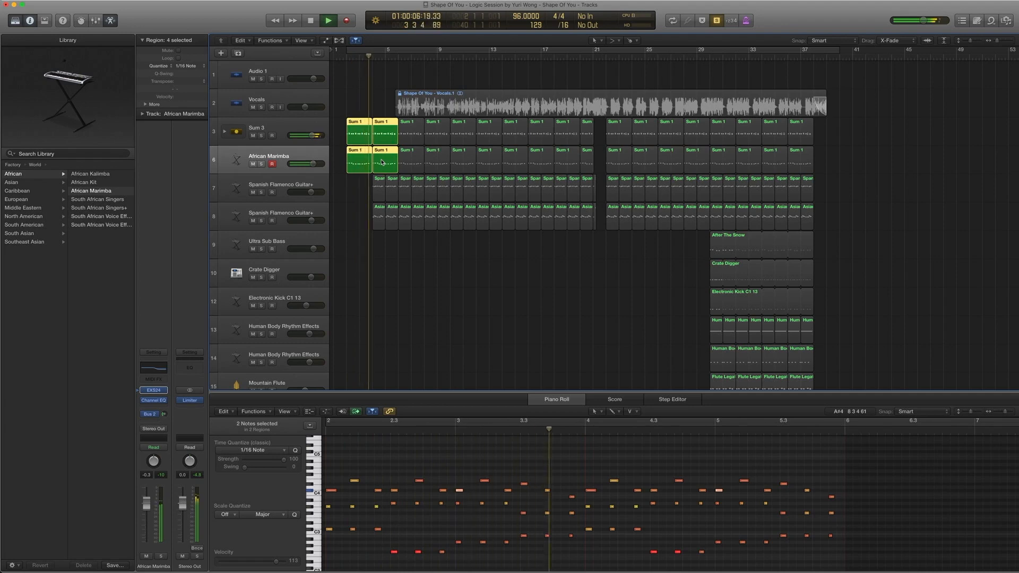
pyautogui.press('space')
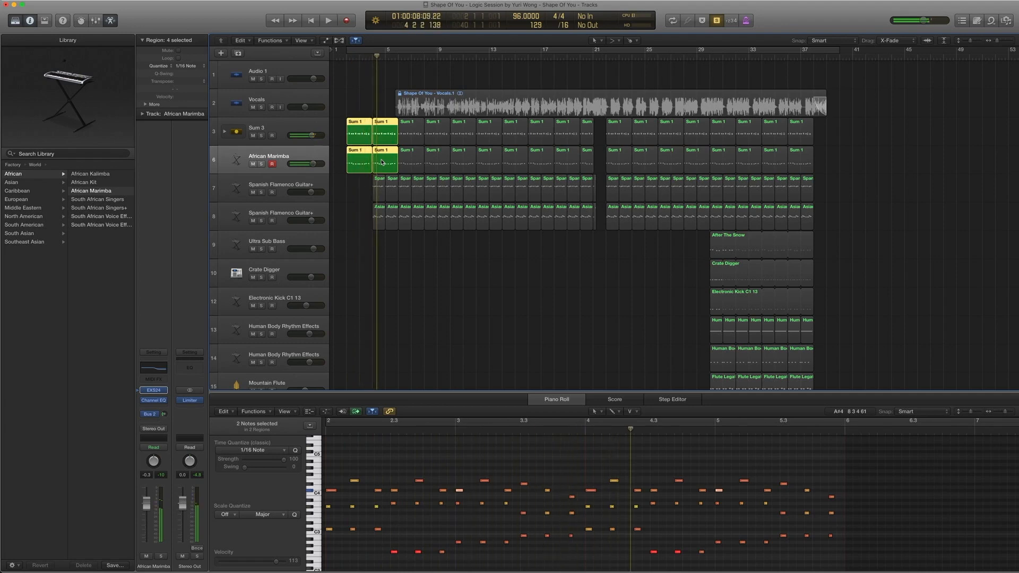
pyautogui.hotkey('ctrl', 's')
pyautogui.press(',')
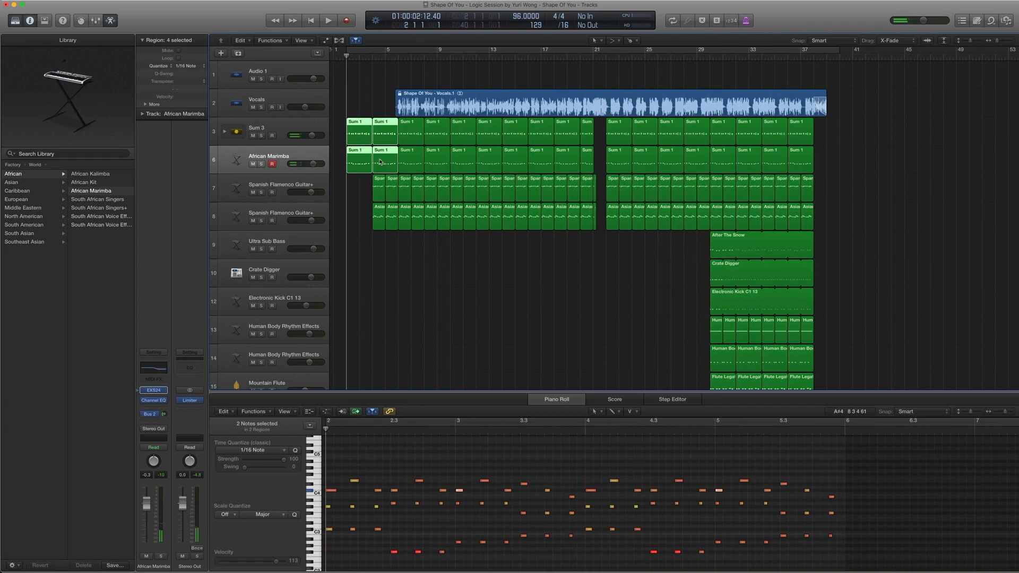
# Select the first two regions on both Spanish Flamenco Guitar tracks and review their combined notes in the Piano Roll.
pyautogui.click(296, 181)
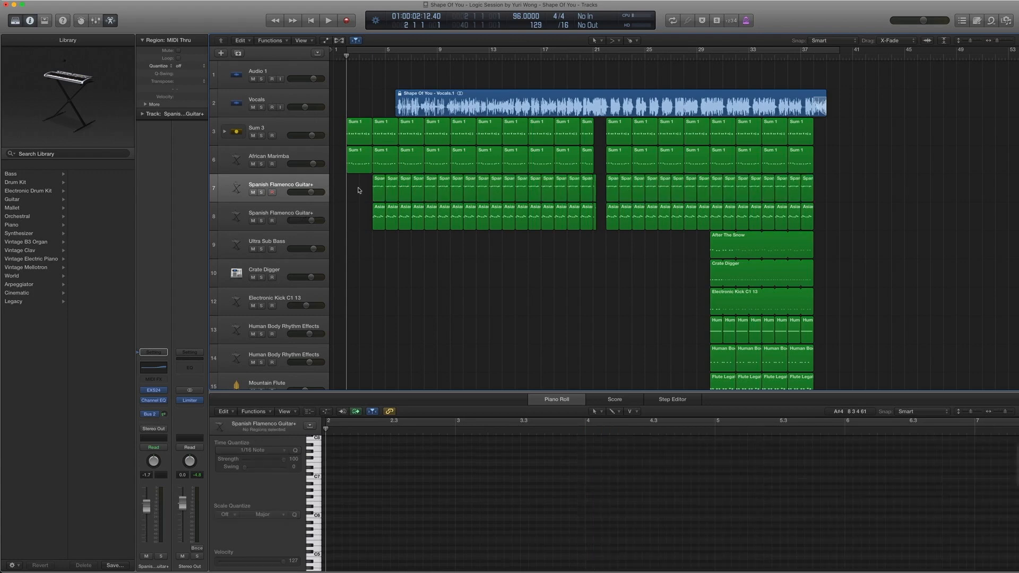
pyautogui.moveTo(358, 188); pyautogui.dragTo(397, 216)
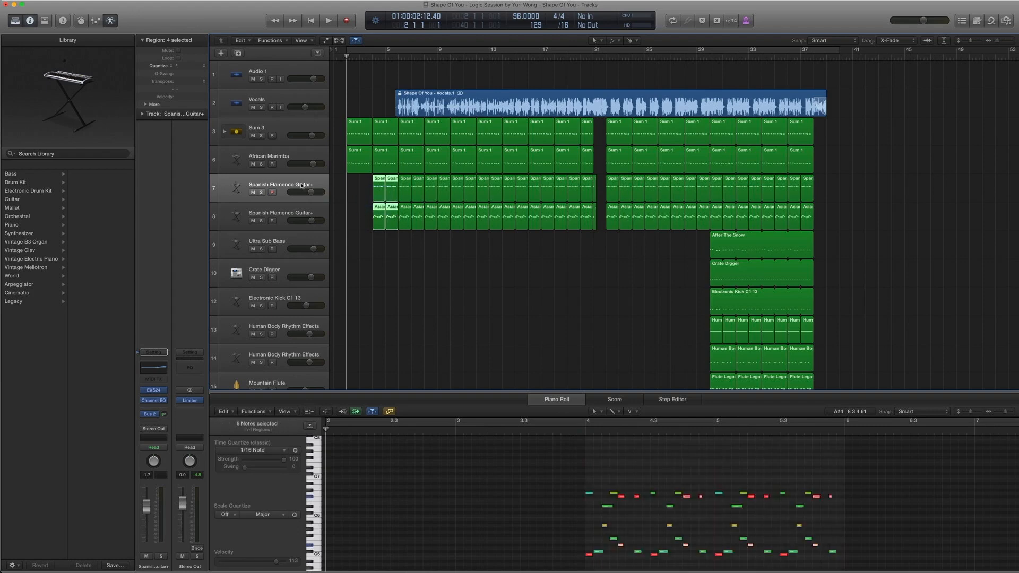
pyautogui.moveTo(357, 181); pyautogui.dragTo(390, 227)
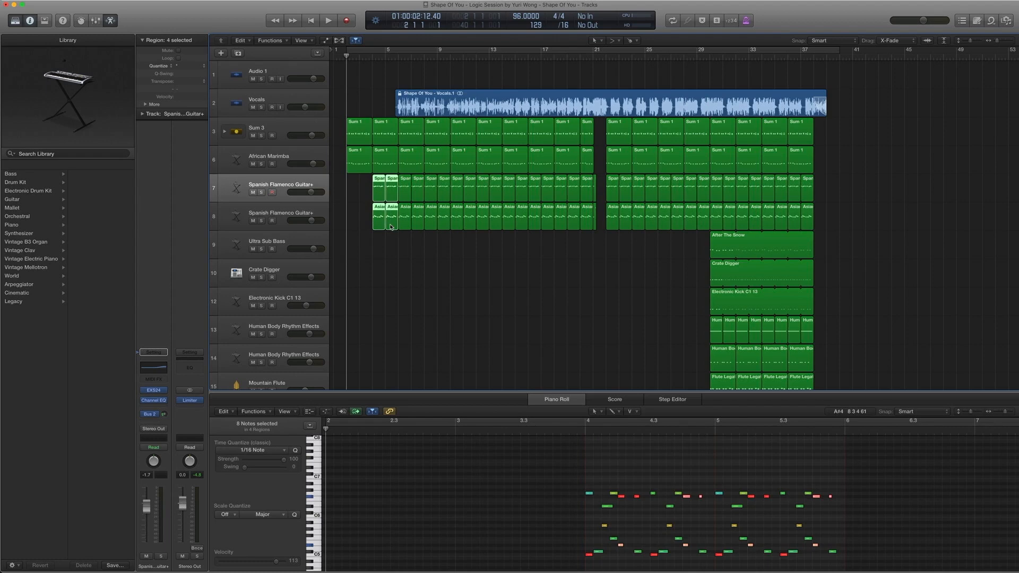
# Look up the first Spanish Flamenco Guitar track's EXS24 preset under World, South American in the library.
pyautogui.click(285, 186)
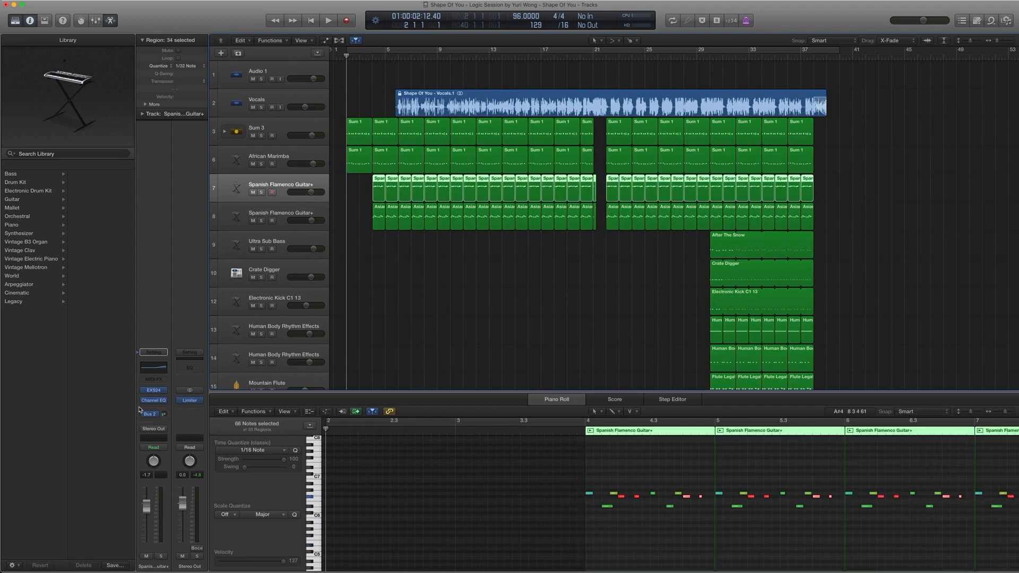
pyautogui.click(138, 391)
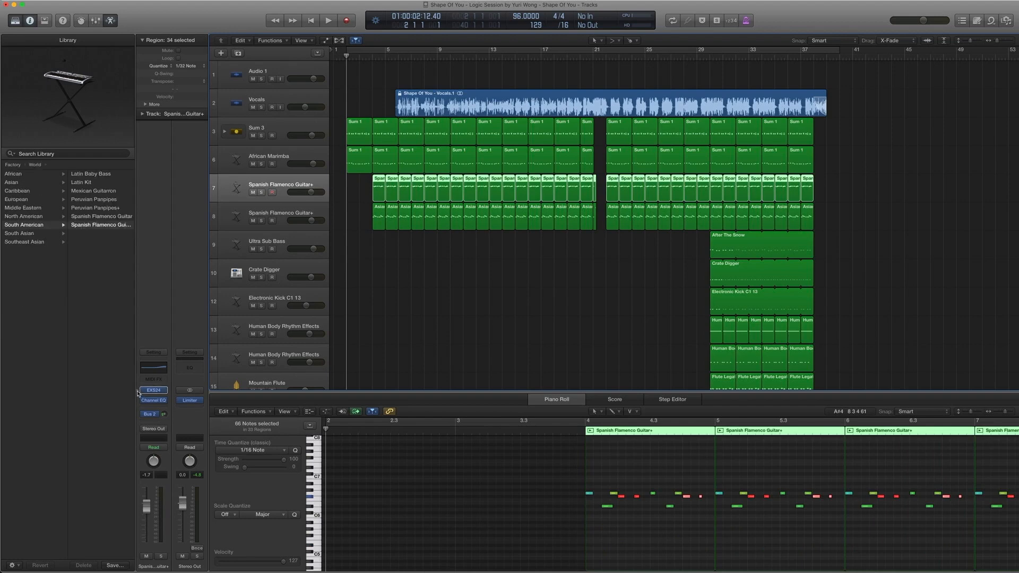
pyautogui.hscroll(-2, 69, 233)
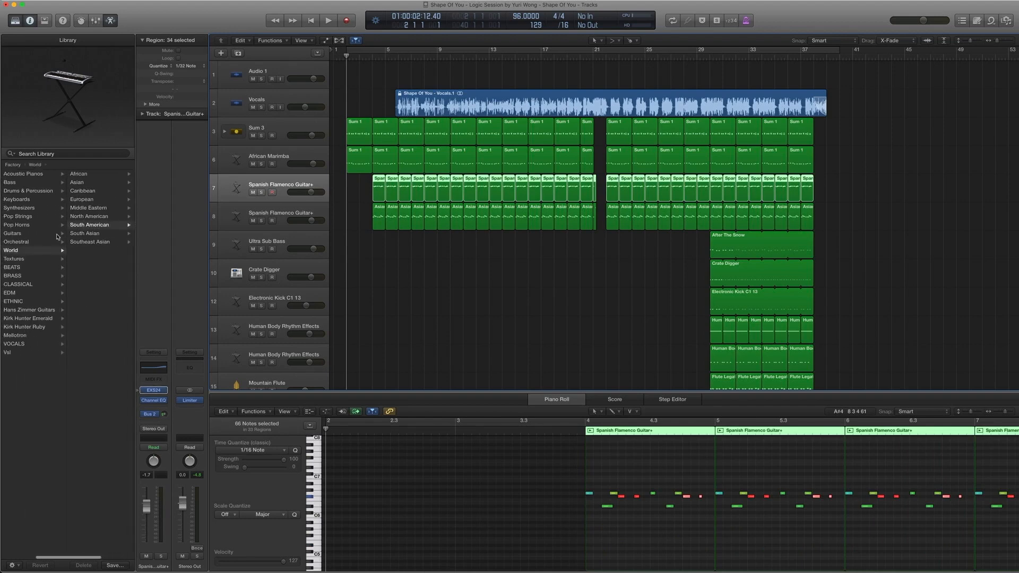
pyautogui.hscroll(2, 68, 225)
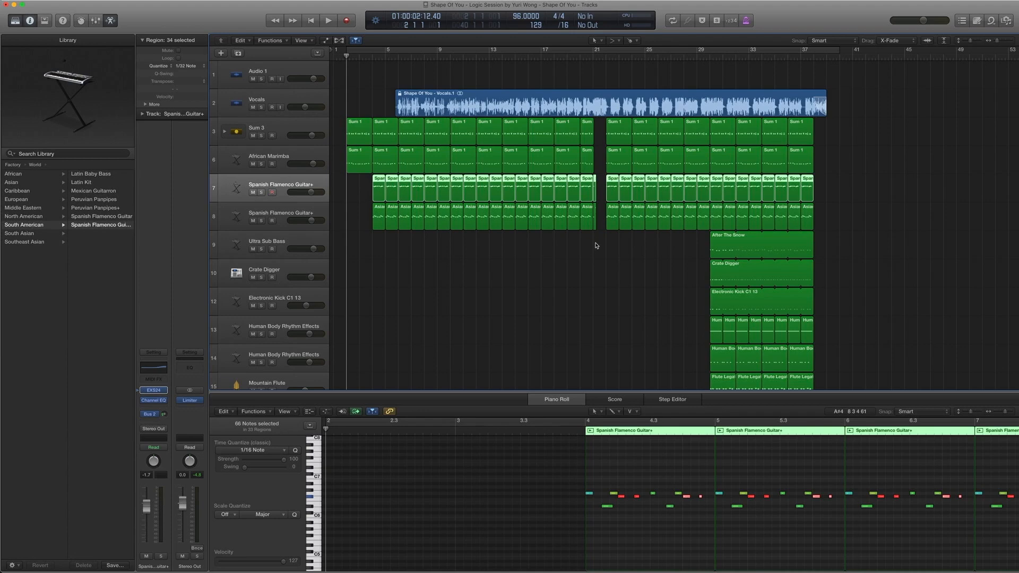
# Play the first four regions of the first Spanish Flamenco Guitar track soloed from bar 4.
pyautogui.moveTo(382, 249); pyautogui.dragTo(409, 190)
pyautogui.hotkey('ctrl', 's')
pyautogui.hotkey('shift', 'Down')
pyautogui.press('.')
pyautogui.press('.')
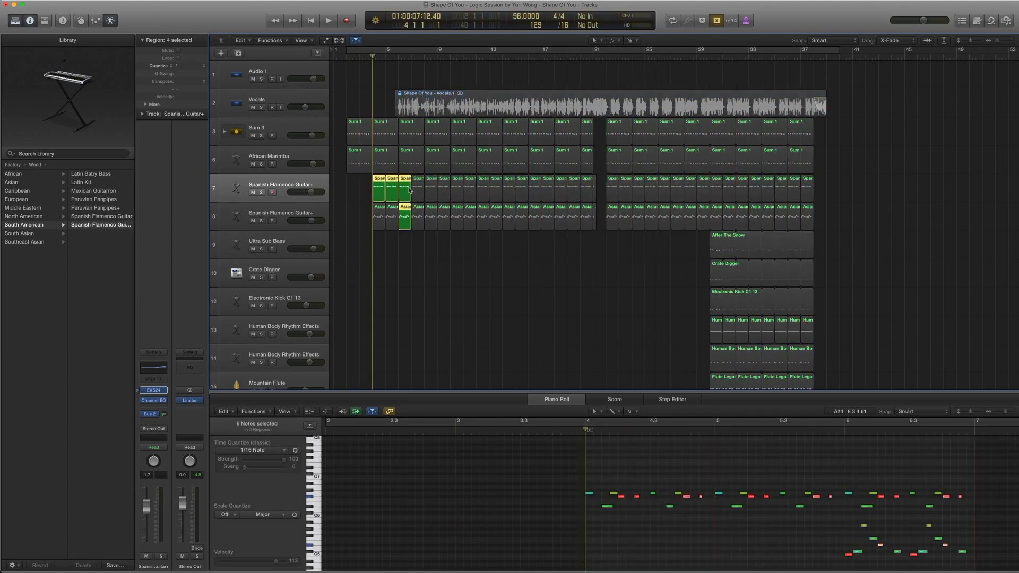
pyautogui.moveTo(348, 192); pyautogui.dragTo(415, 193)
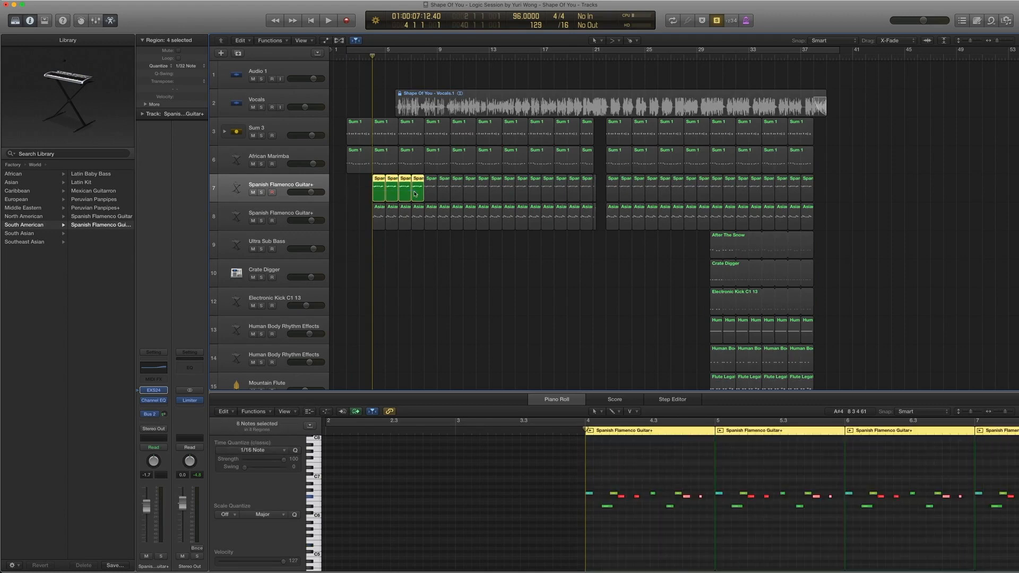
pyautogui.press('space')
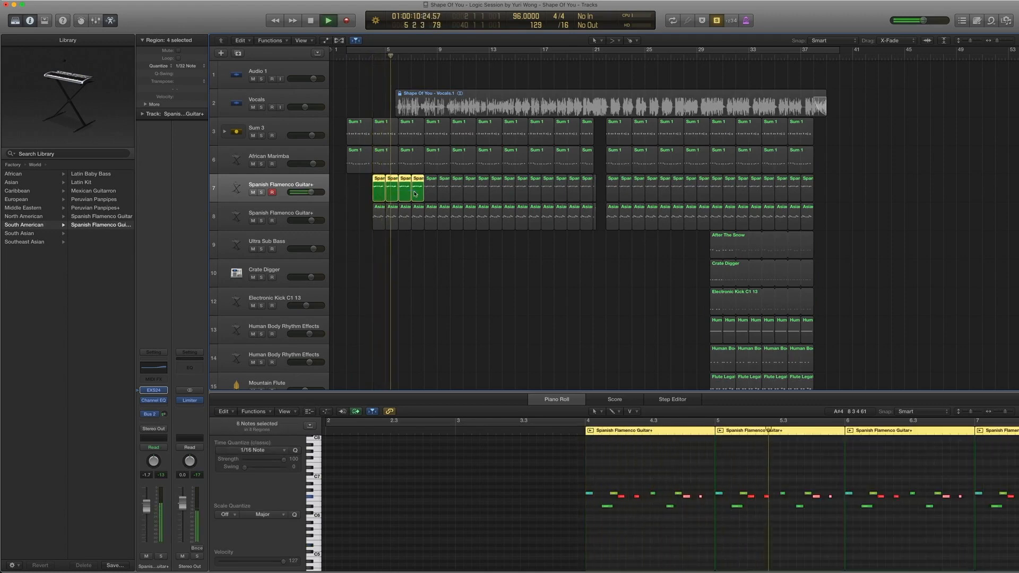
pyautogui.press('space')
# Play the second Spanish Flamenco Guitar track's Asian Kit regions soloed, and turn solo off.
pyautogui.click(296, 211)
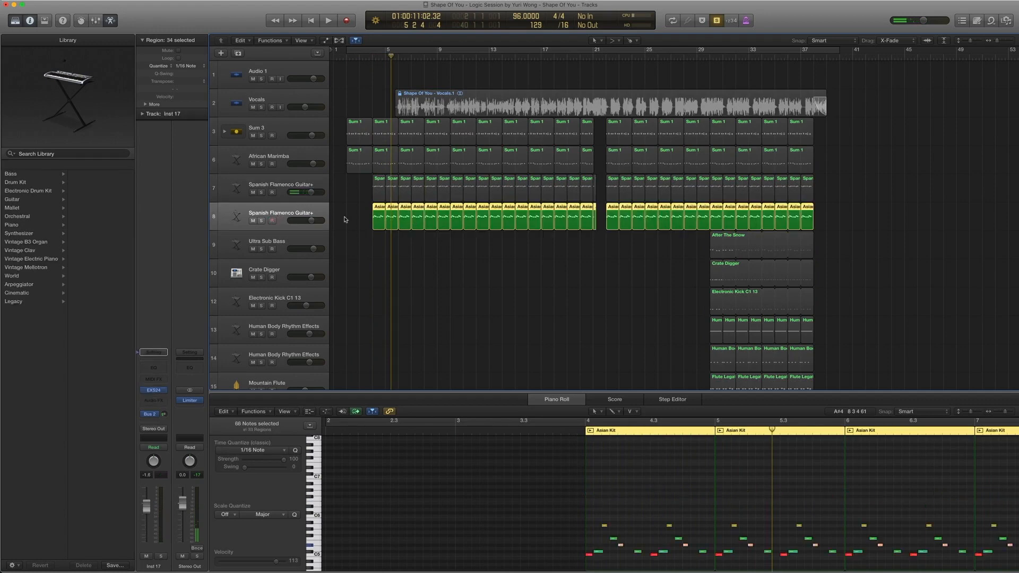
pyautogui.press(',')
pyautogui.press(',')
pyautogui.press('space')
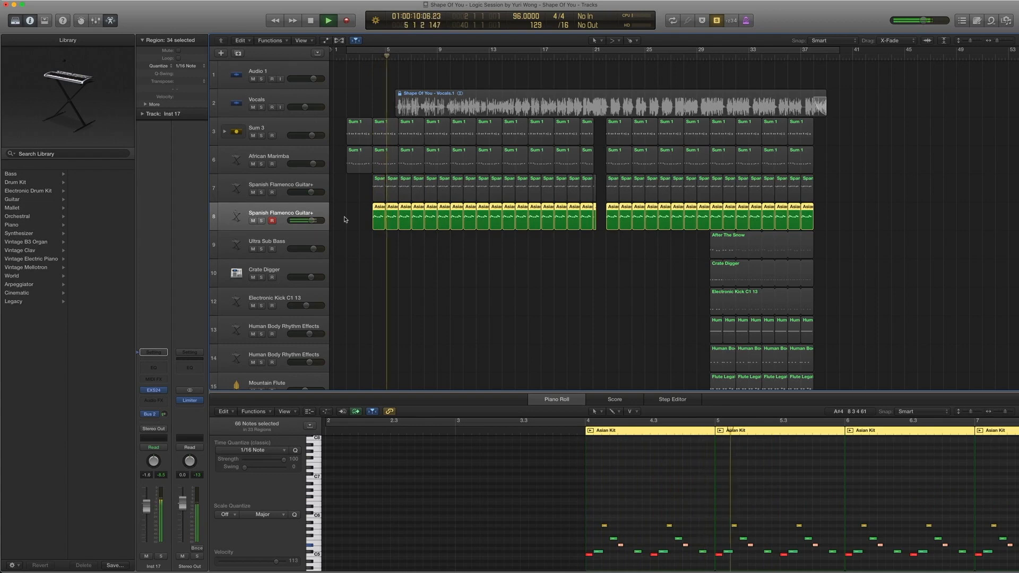
pyautogui.press('space')
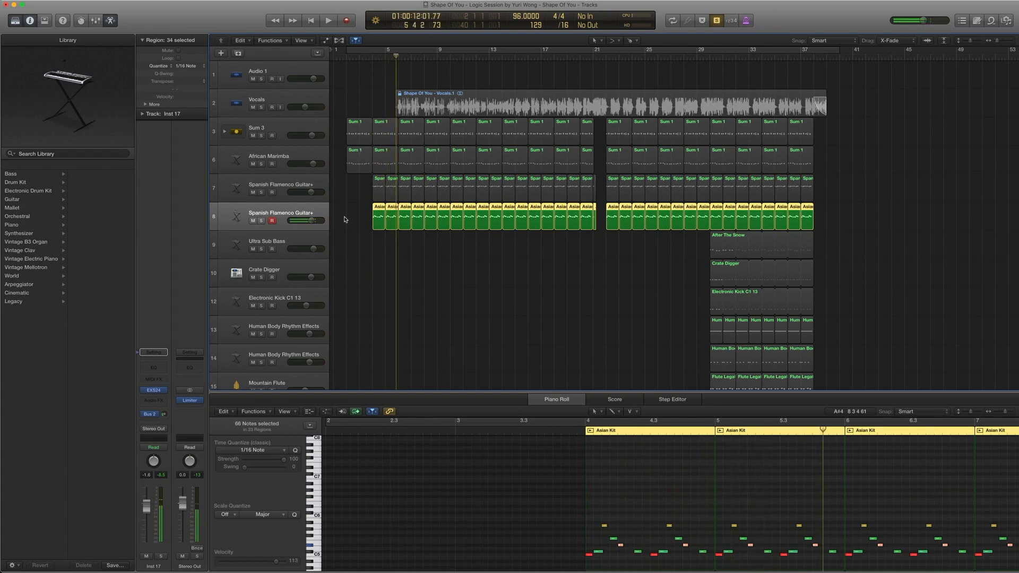
pyautogui.hotkey('ctrl', 's')
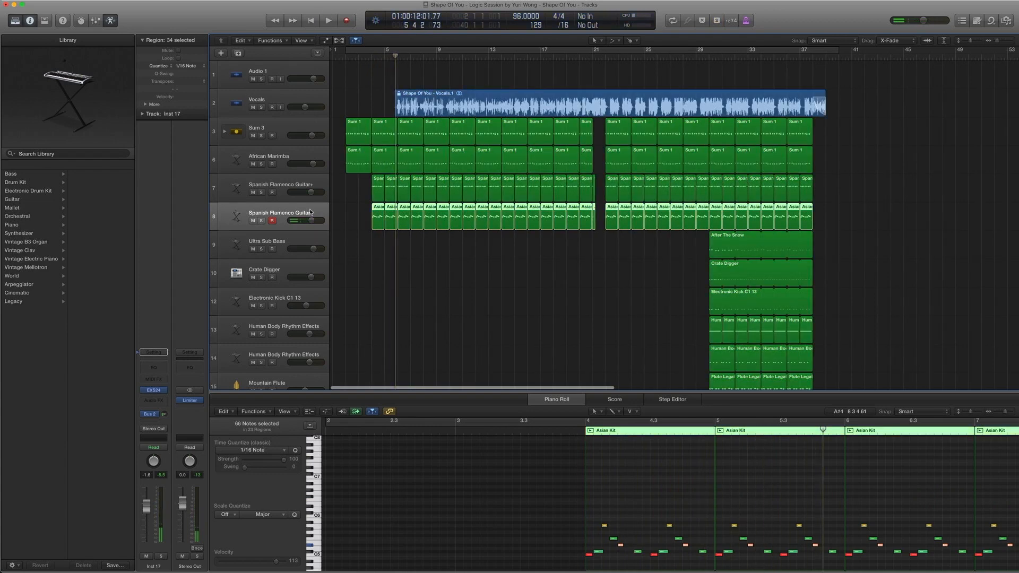
# Compare the two Spanish Flamenco Guitar tracks, inspect the first one's Channel EQ curve, and close the EQ window.
pyautogui.click(283, 187)
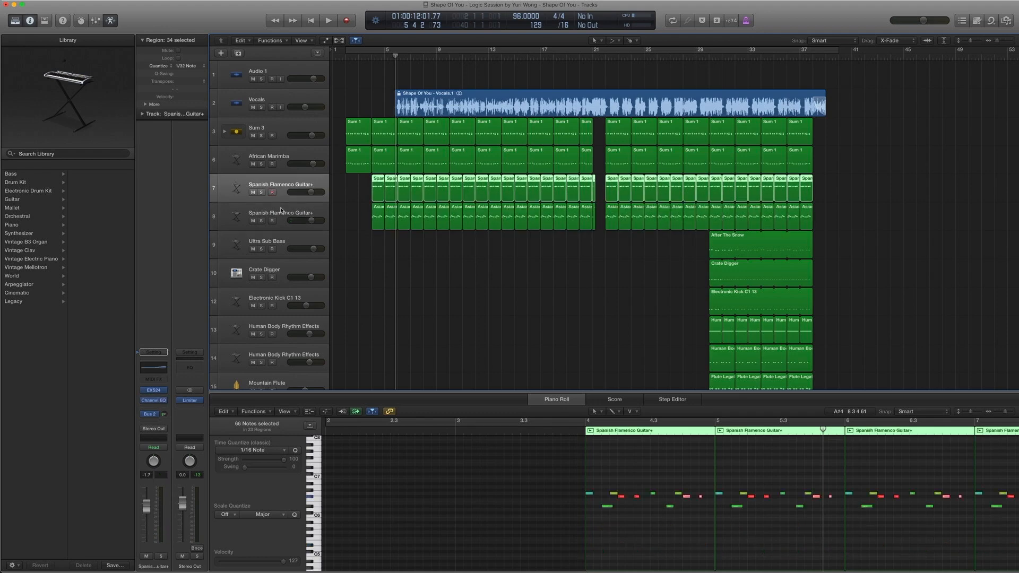
pyautogui.click(281, 210)
pyautogui.click(280, 187)
pyautogui.click(153, 400)
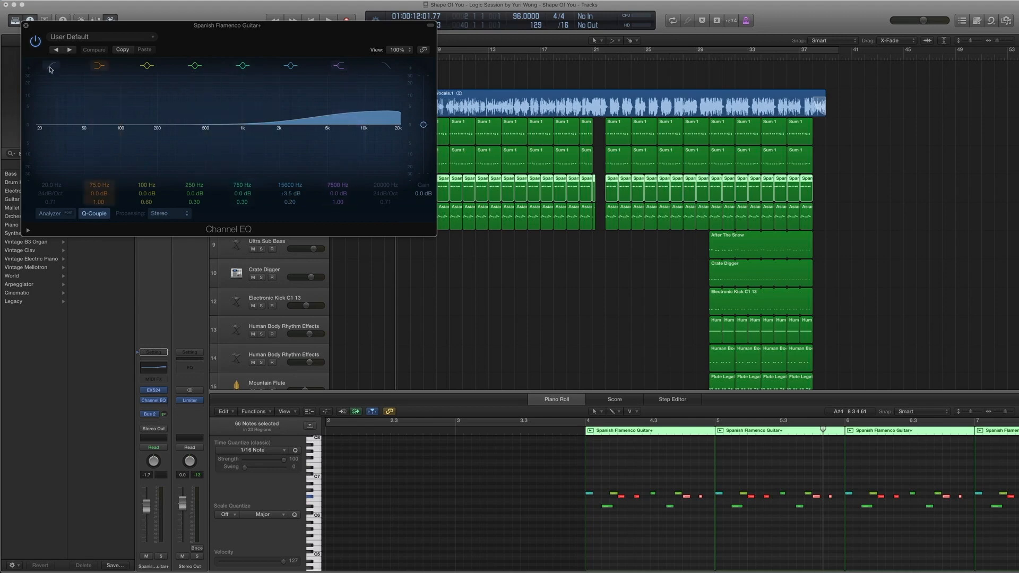
pyautogui.click(26, 26)
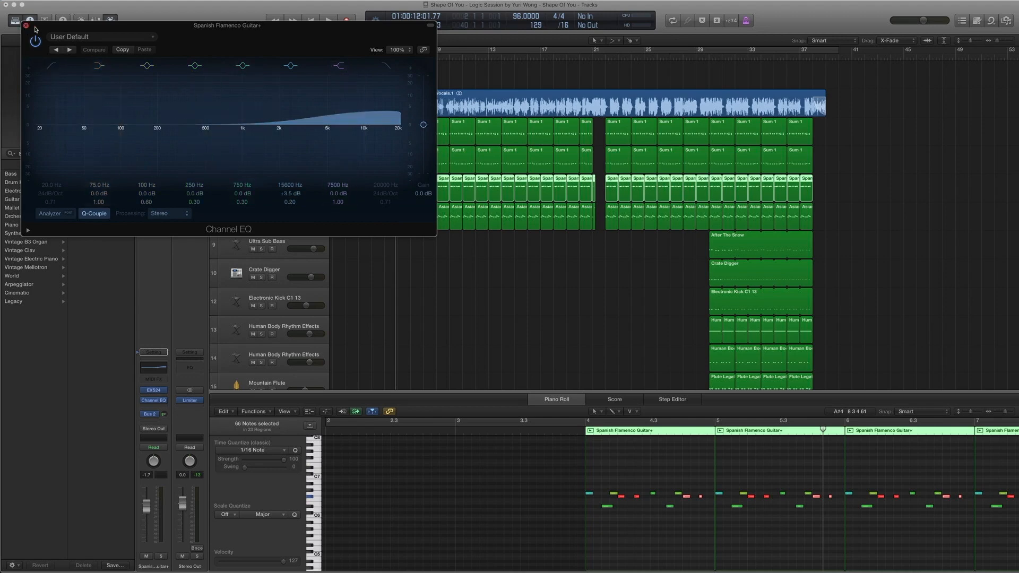
# Play the first seven regions of the first Spanish Flamenco Guitar track soloed from bar 4, and turn solo off.
pyautogui.moveTo(360, 180); pyautogui.dragTo(452, 194)
pyautogui.hotkey('shift', 'Return')
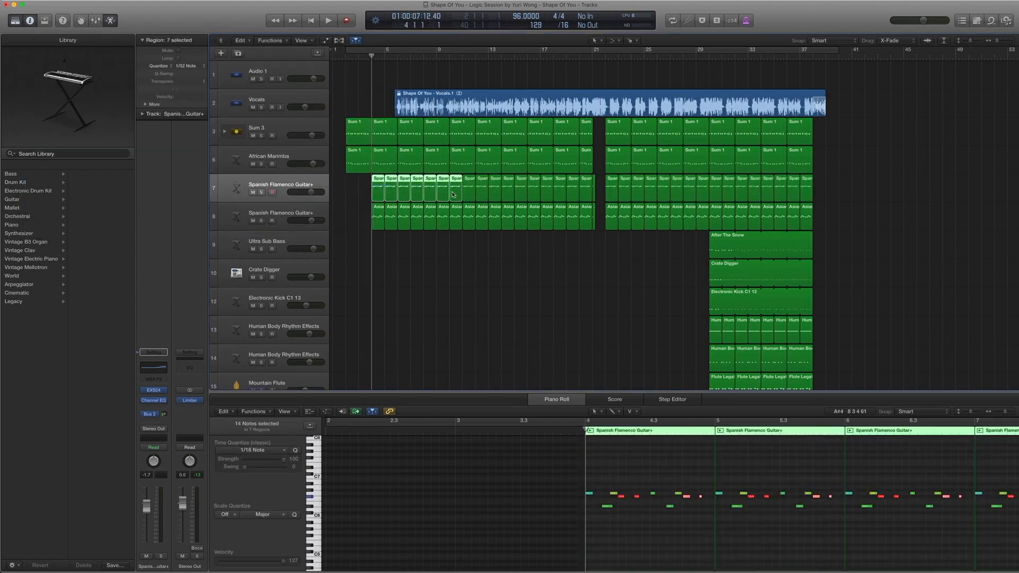
pyautogui.hotkey('ctrl', 's')
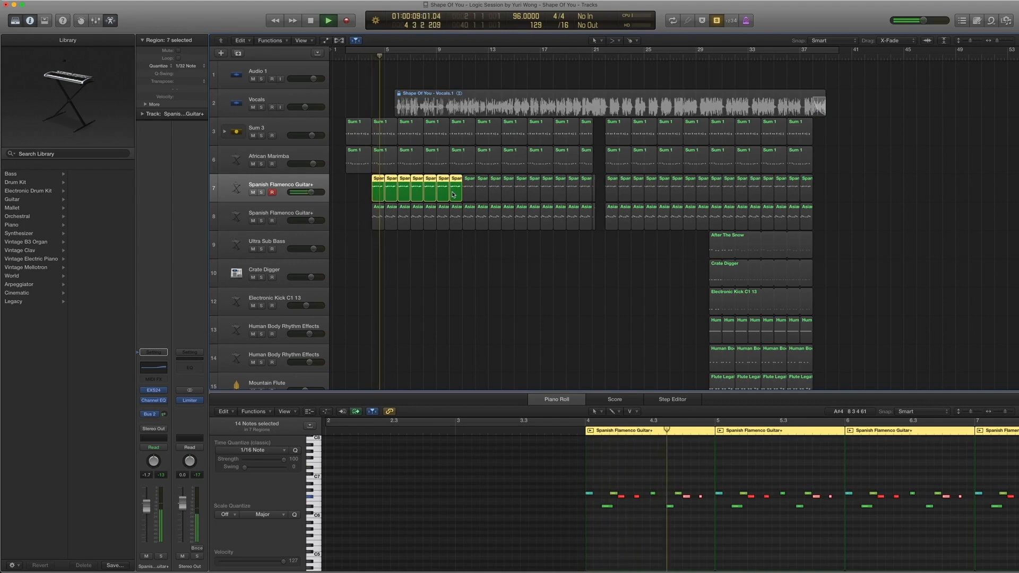
pyautogui.press('space')
pyautogui.hotkey('ctrl', 's')
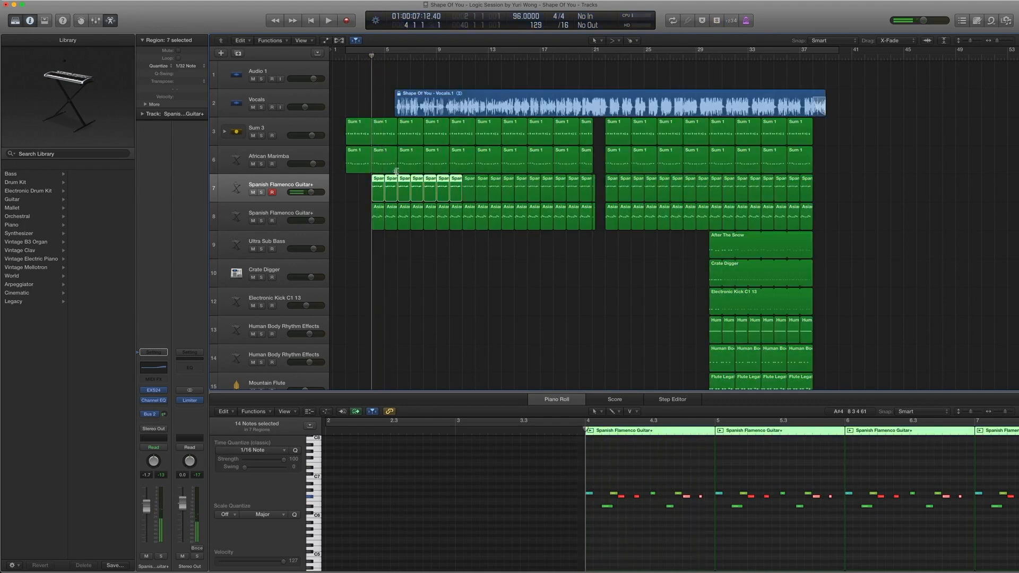
# Open the Space Designer reverb on the African Marimba's Bus 2 send and look up its preset under Small Spaces, Rooms.
pyautogui.click(280, 128)
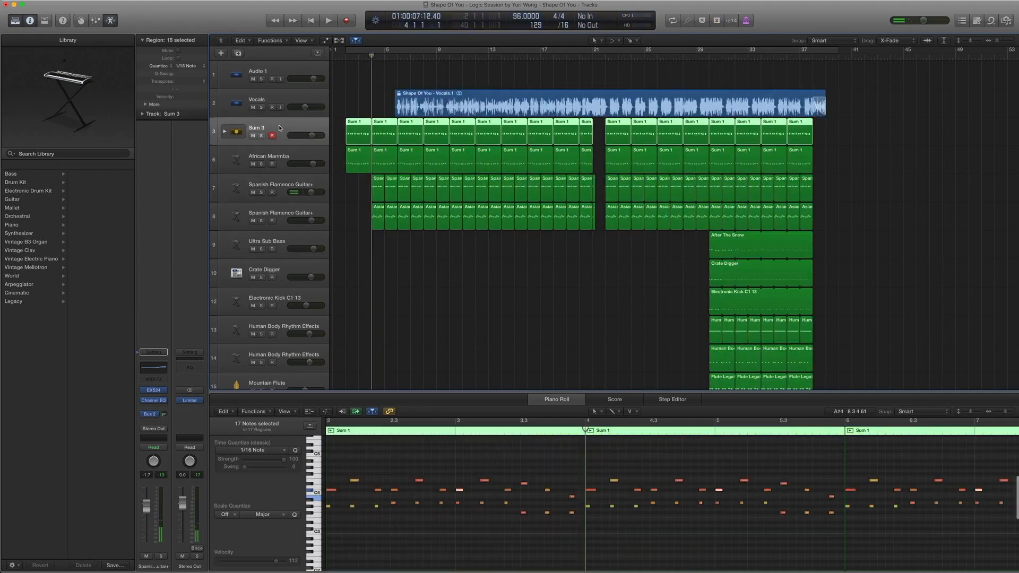
pyautogui.click(283, 155)
pyautogui.moveTo(151, 416)
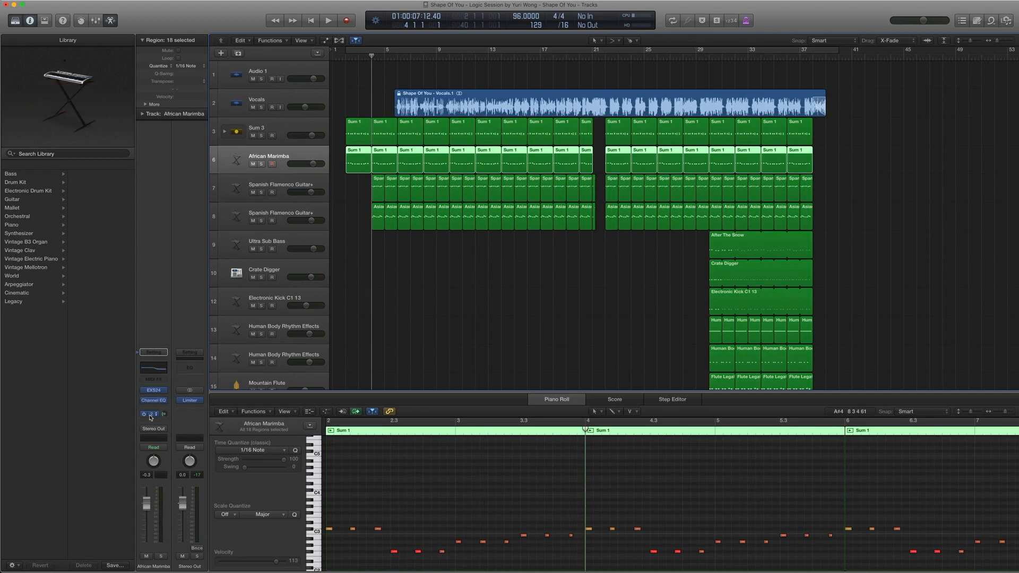
pyautogui.click(190, 402)
pyautogui.click(141, 36)
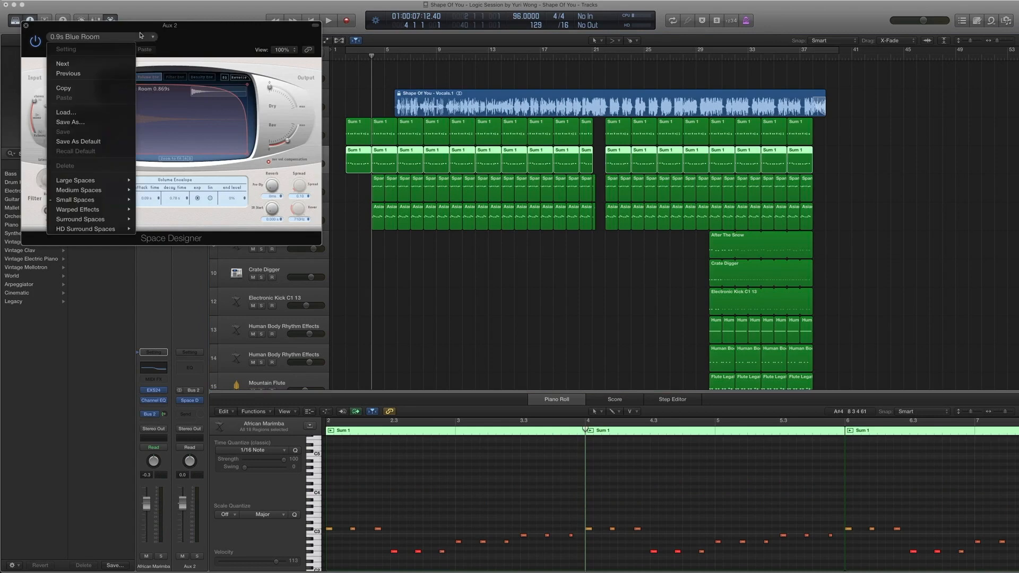
pyautogui.moveTo(120, 200)
pyautogui.moveTo(154, 203)
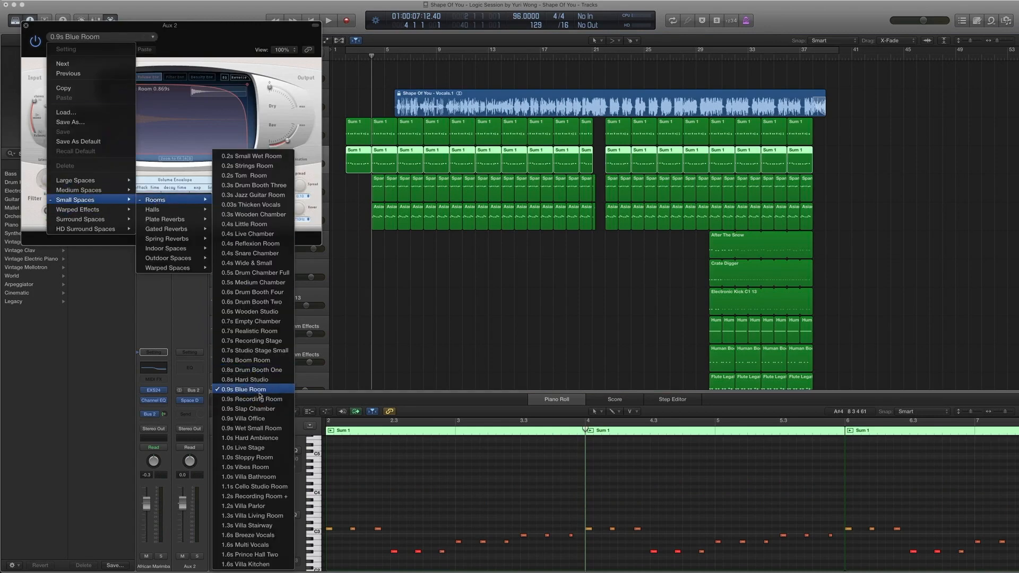
# Dismiss the reverb preset list and close the Space Designer window.
pyautogui.click(28, 26)
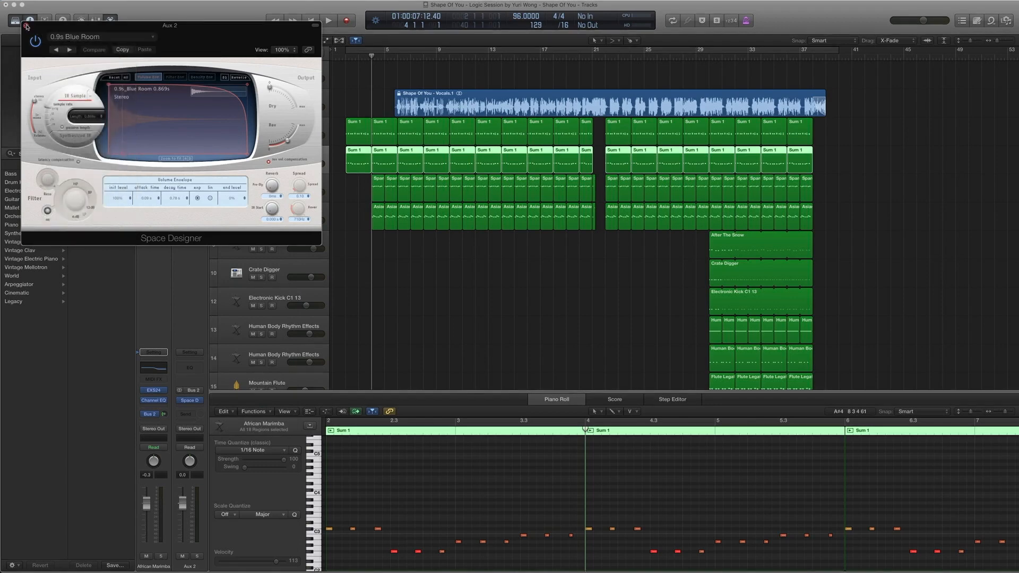
pyautogui.click(26, 25)
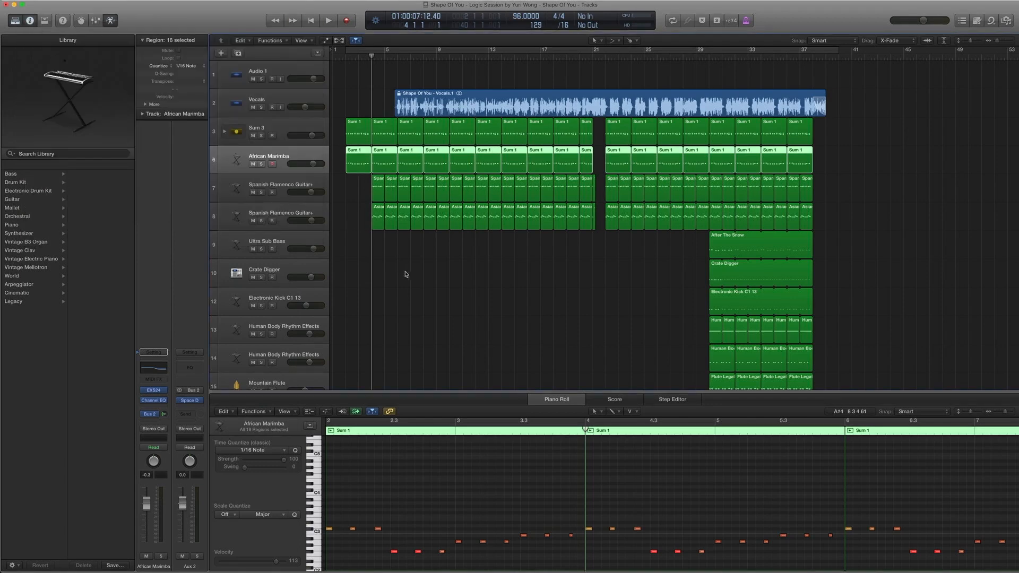
# Play the opening African Marimba and both Spanish Flamenco Guitar tracks' regions soloed up to about bar 8, and turn solo off.
pyautogui.moveTo(422, 273); pyautogui.dragTo(349, 161)
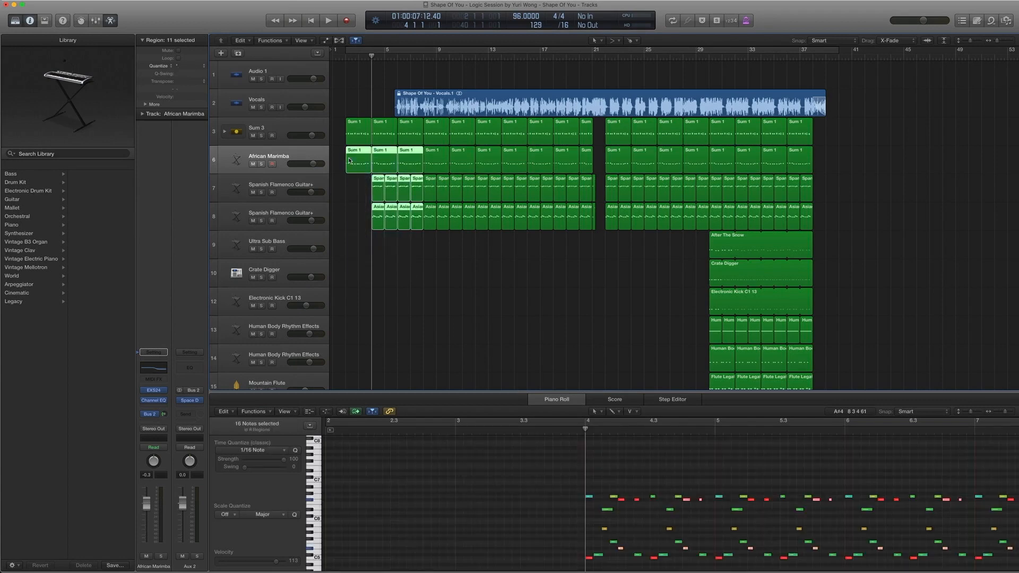
pyautogui.hotkey('ctrl', 's')
pyautogui.press('space')
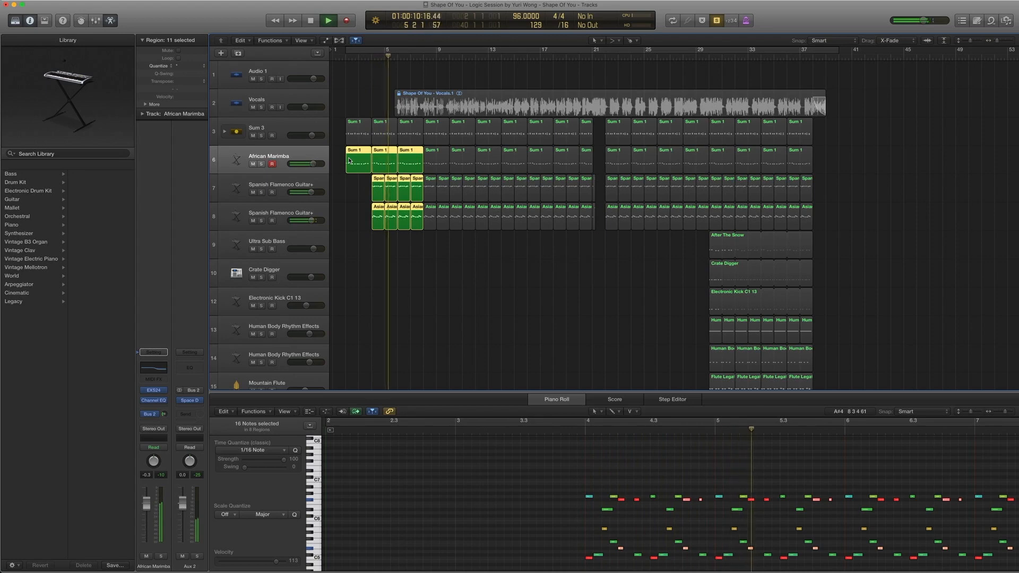
pyautogui.press('space')
pyautogui.hotkey('ctrl', 's')
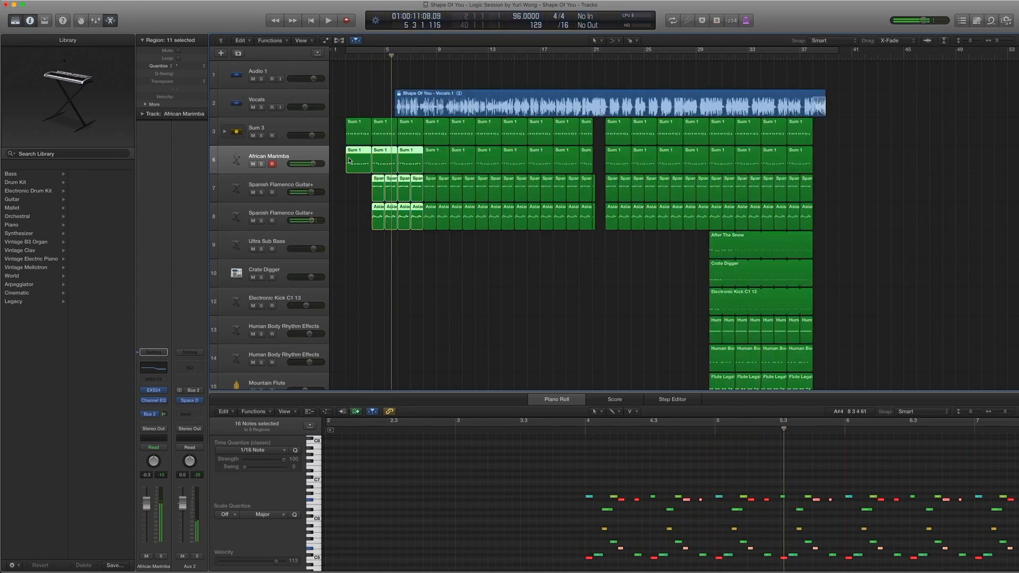
# Solo the Sum 3, African Marimba and both Spanish Flamenco Guitar tracks' regions before bar 21 and play them from bar 18.
pyautogui.click(297, 183)
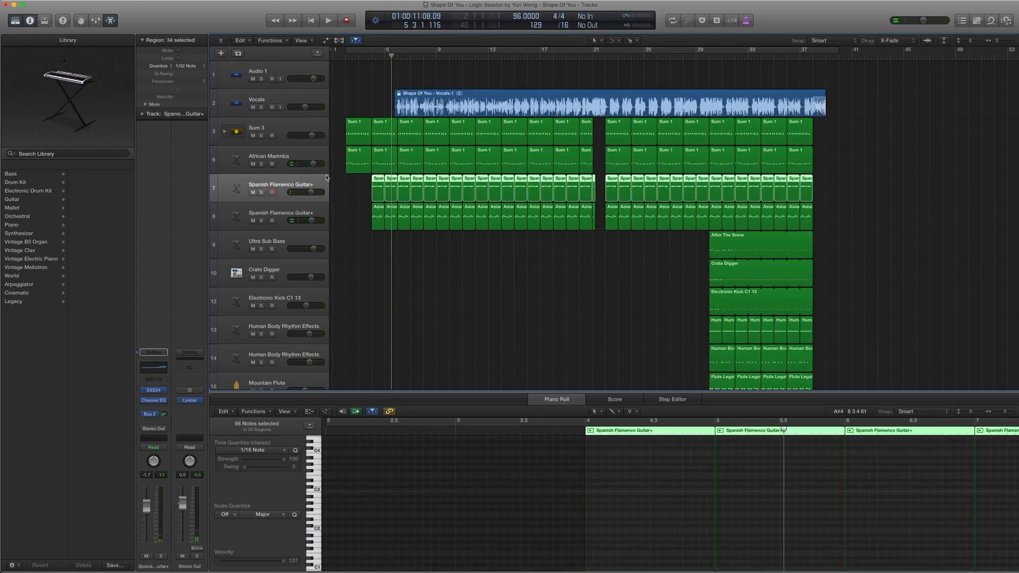
pyautogui.scroll(-1, 406, 173)
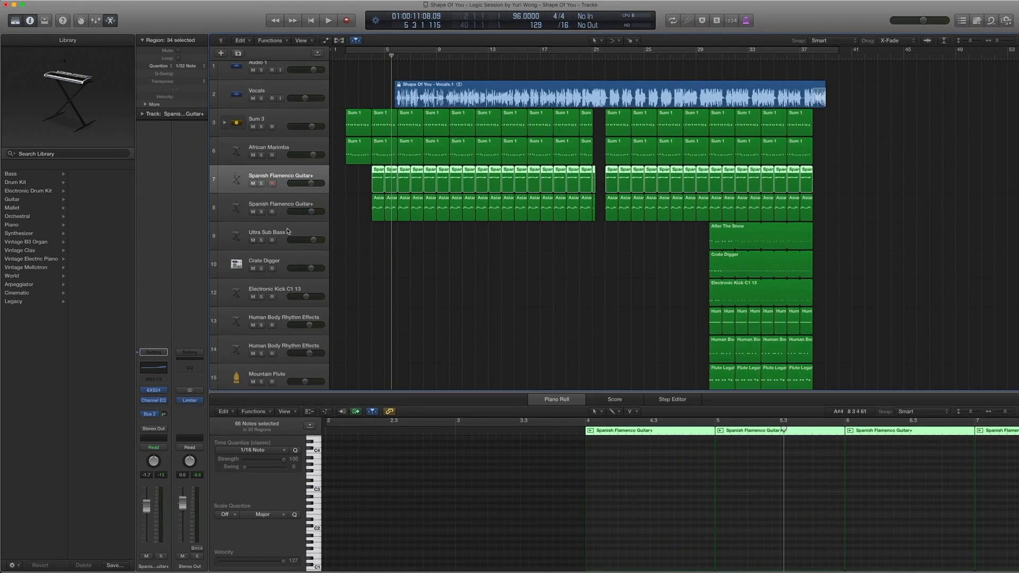
pyautogui.moveTo(591, 247); pyautogui.dragTo(346, 110)
pyautogui.hotkey('ctrl', 's')
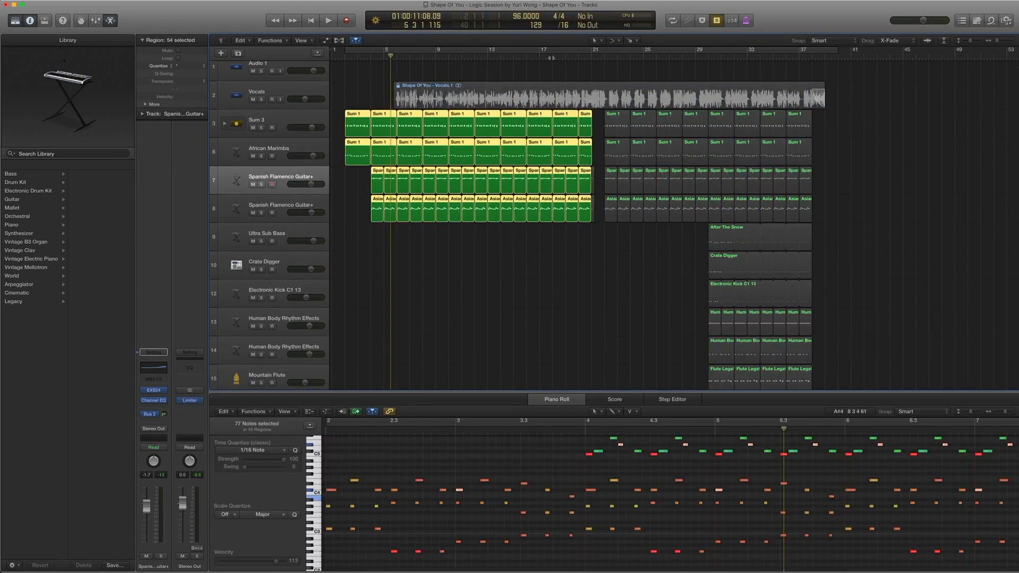
pyautogui.doubleClick(551, 58)
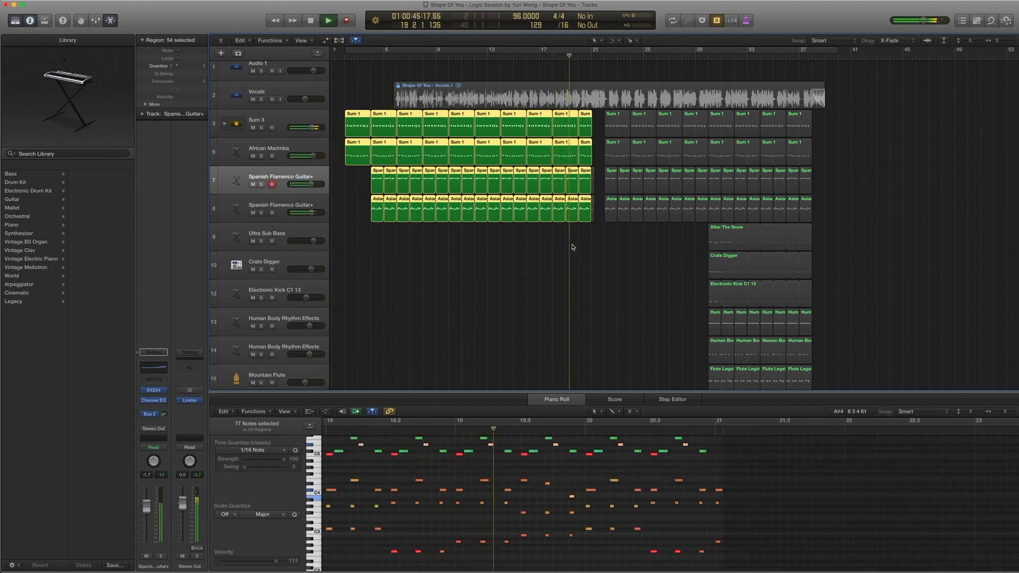
pyautogui.press('space')
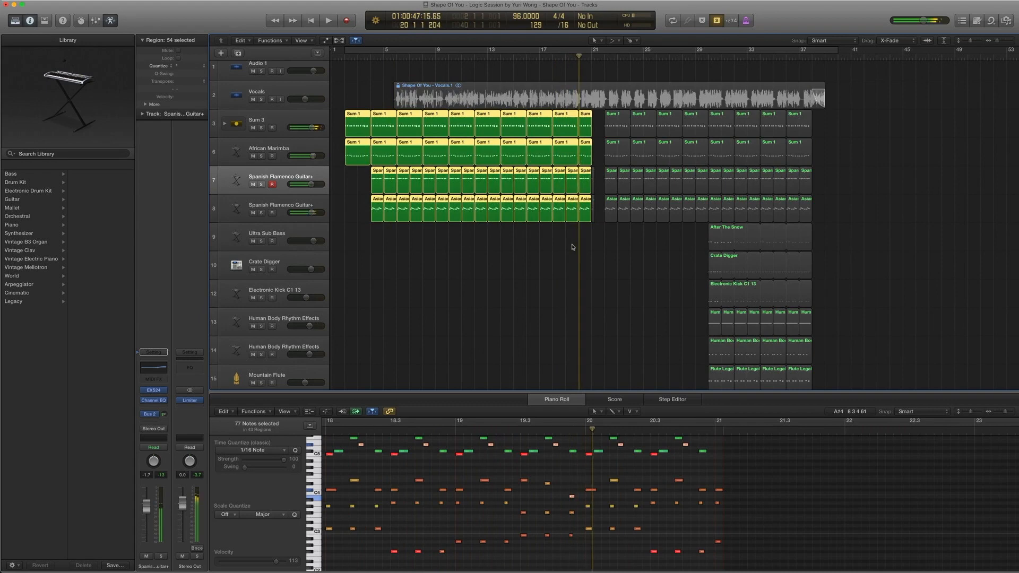
# Play the Sum 3 track's region at bar 18 soloed on its own, and turn solo off.
pyautogui.press(',')
pyautogui.press(',')
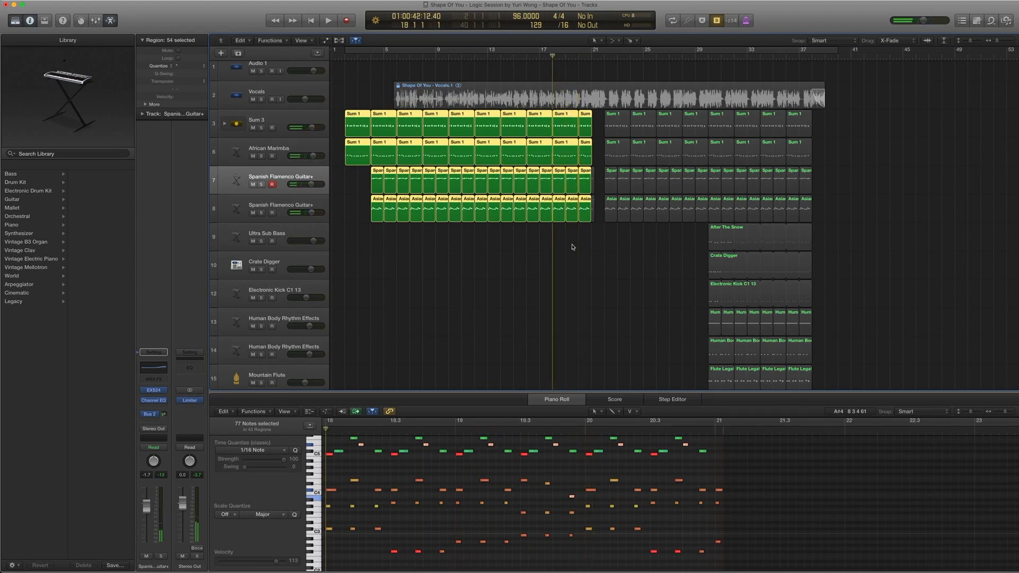
pyautogui.moveTo(618, 276); pyautogui.dragTo(519, 69)
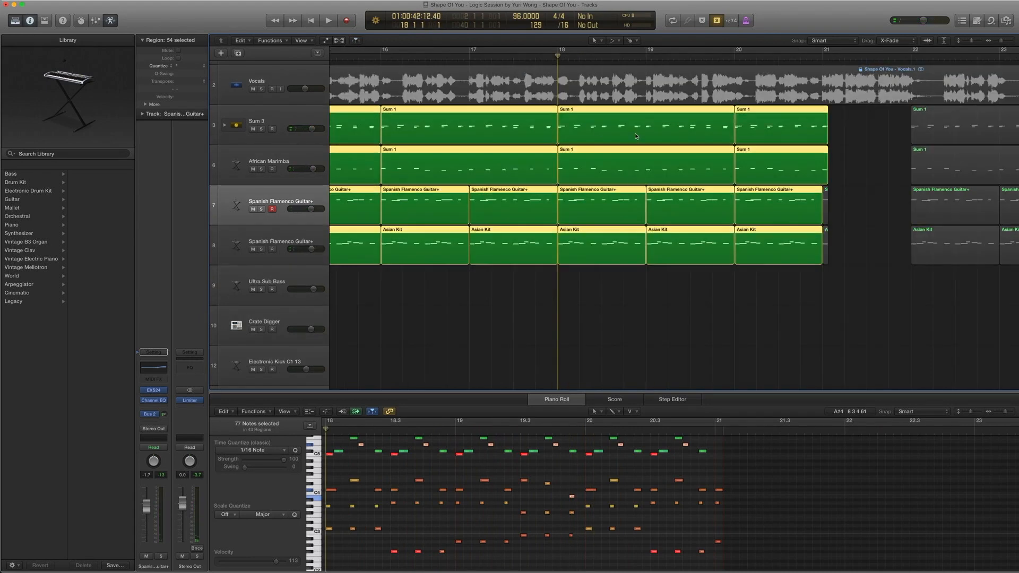
pyautogui.click(616, 124)
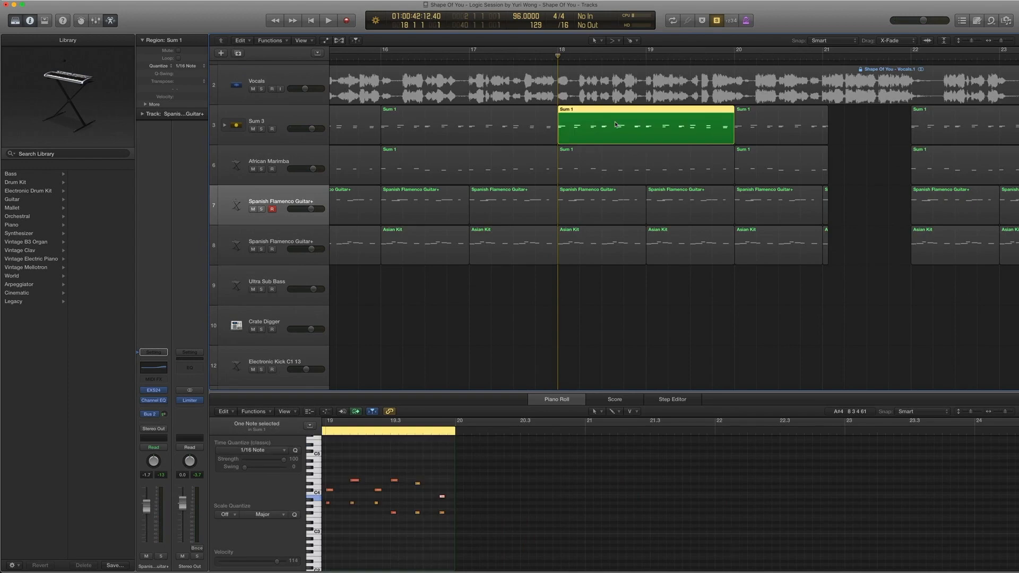
pyautogui.press('space')
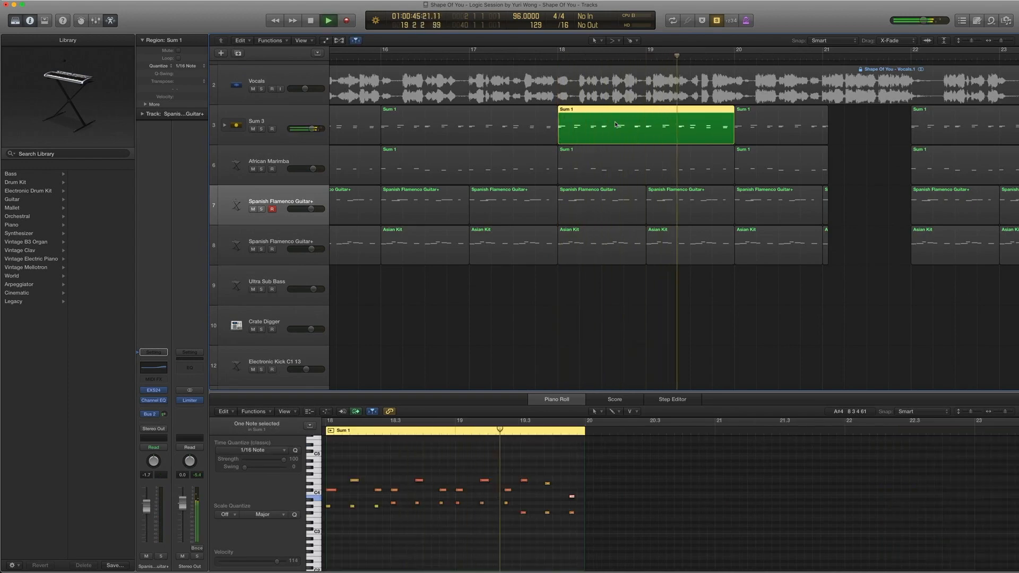
pyautogui.press('space')
pyautogui.hotkey('ctrl', 's')
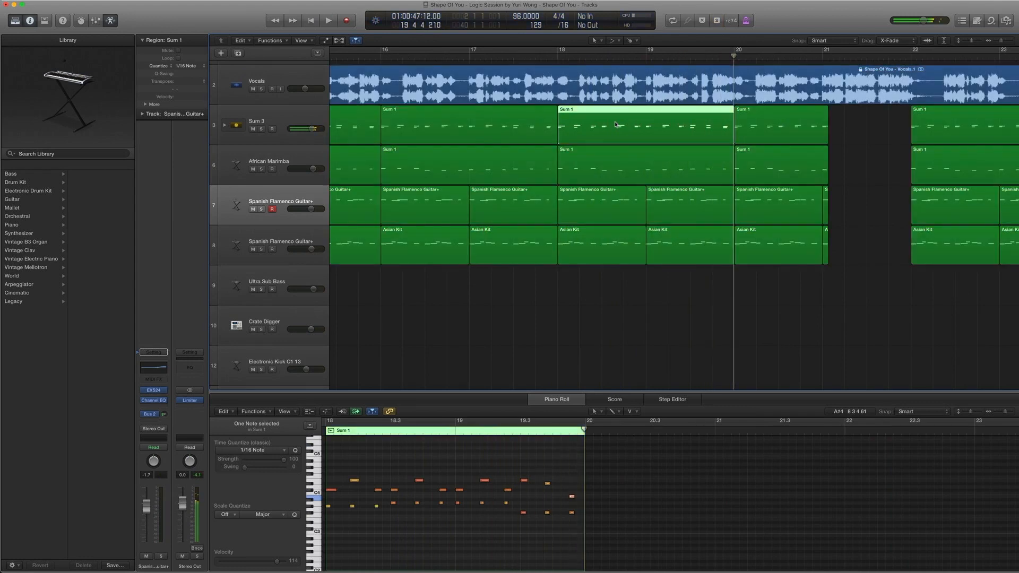
pyautogui.press('z')
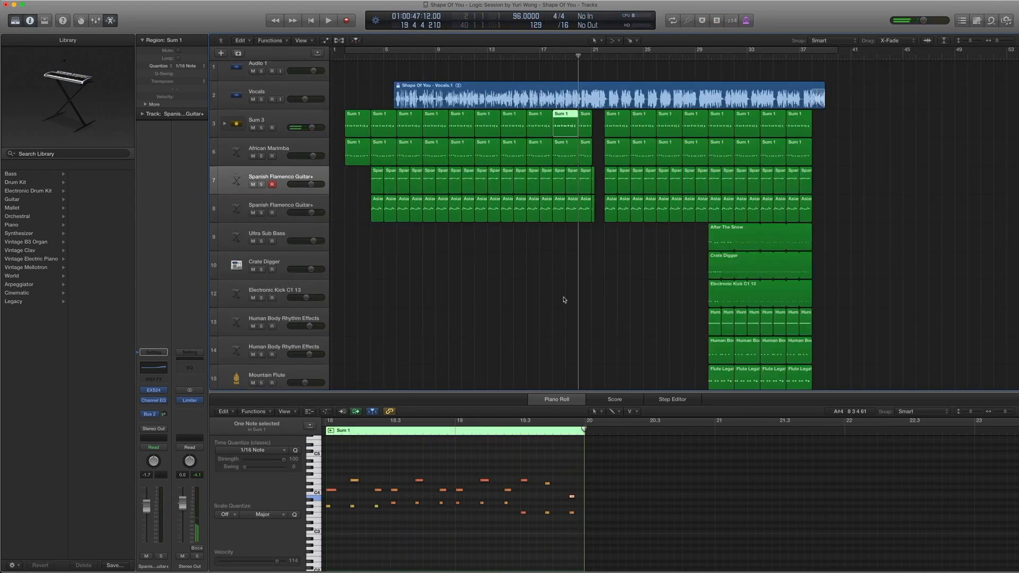
# Deselect all regions and play the full mix from bar 20 through the break before bar 22.
pyautogui.press(',')
pyautogui.press(',')
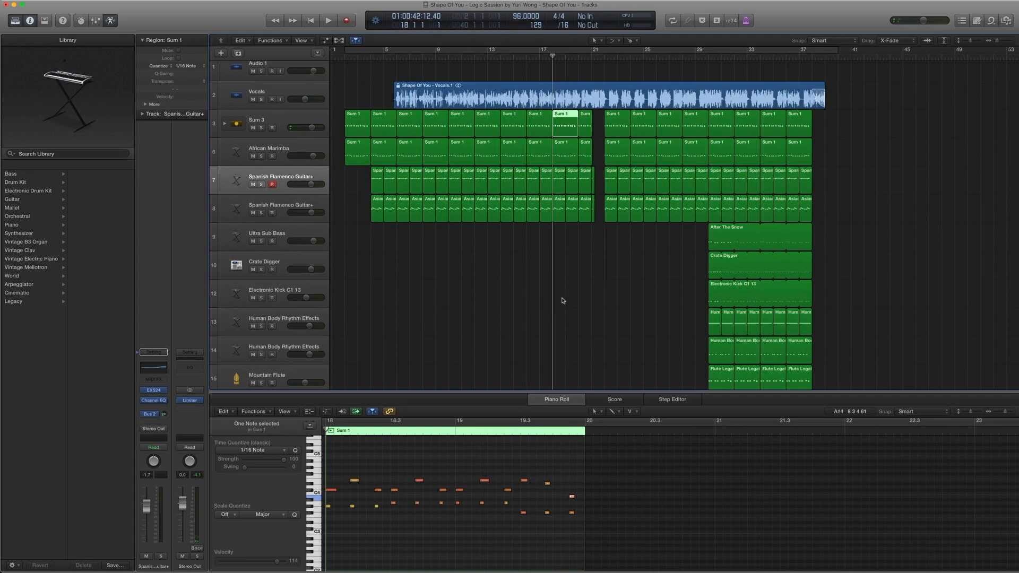
pyautogui.click(519, 249)
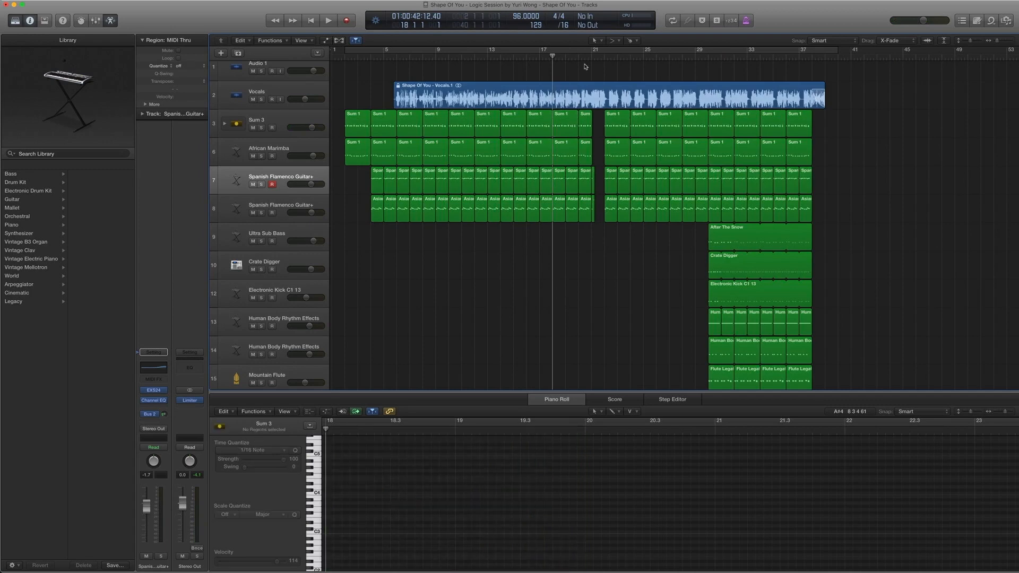
pyautogui.click(584, 58)
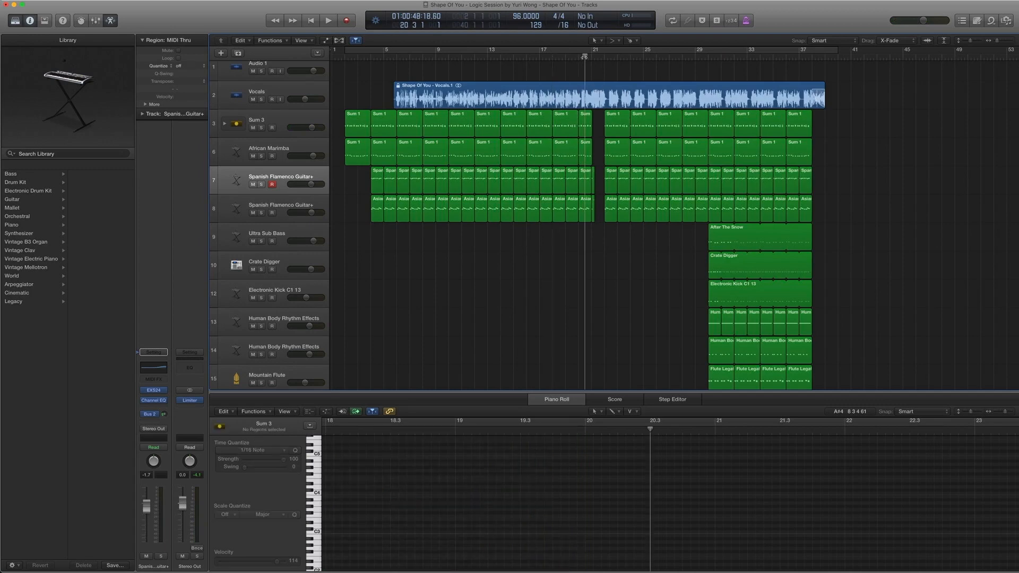
pyautogui.click(581, 57)
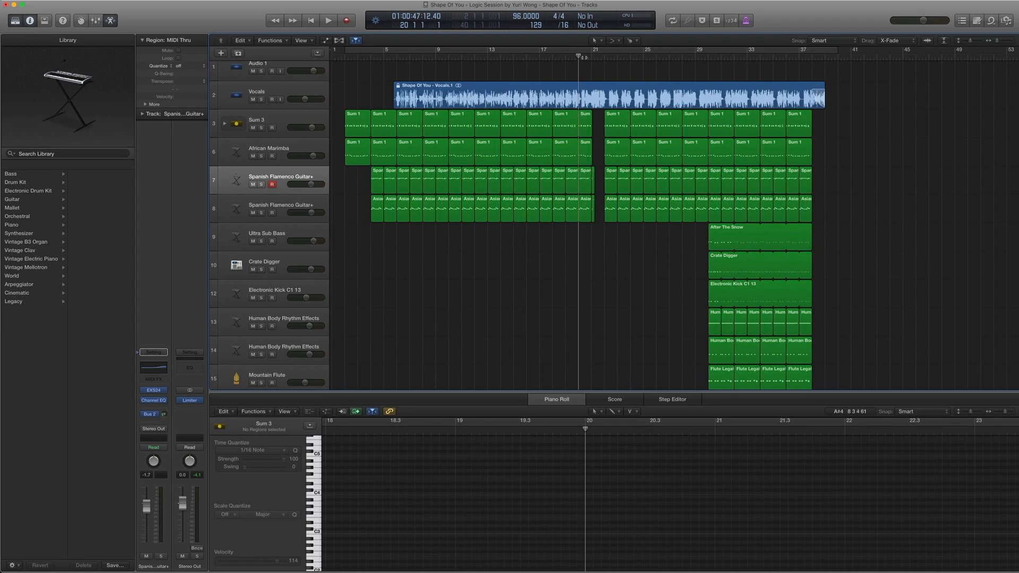
pyautogui.press('space')
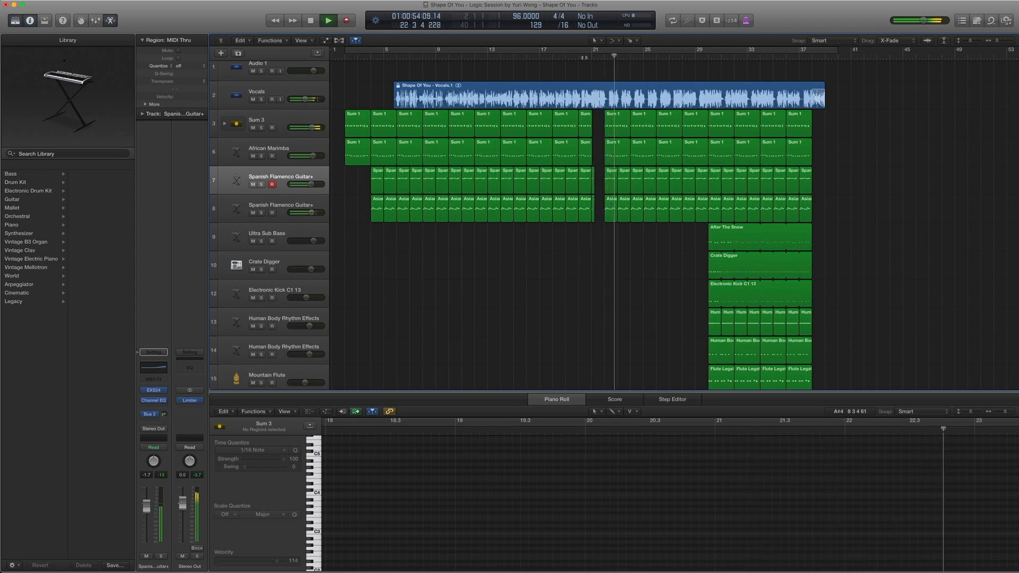
pyautogui.press('space')
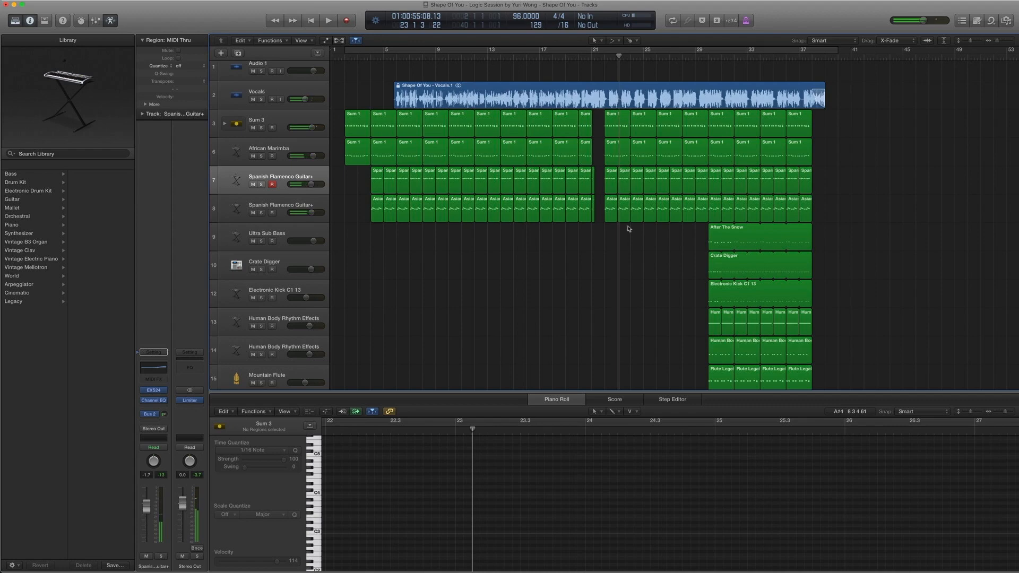
# Hide the Piano Roll, select the four instrument tracks' regions between bars 22 and 30, and play the full mix into bar 30.
pyautogui.scroll(-2, 660, 234)
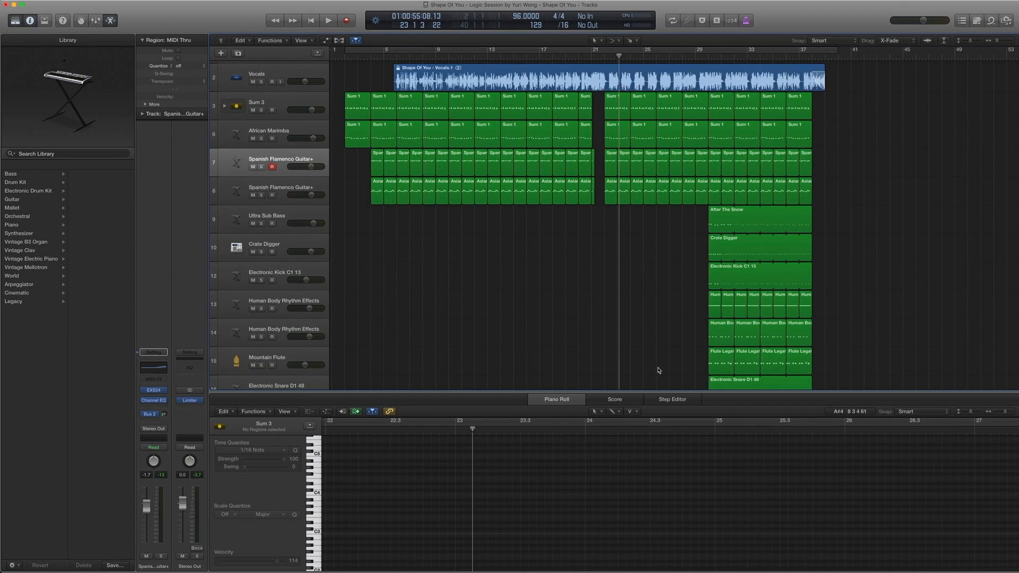
pyautogui.press('e')
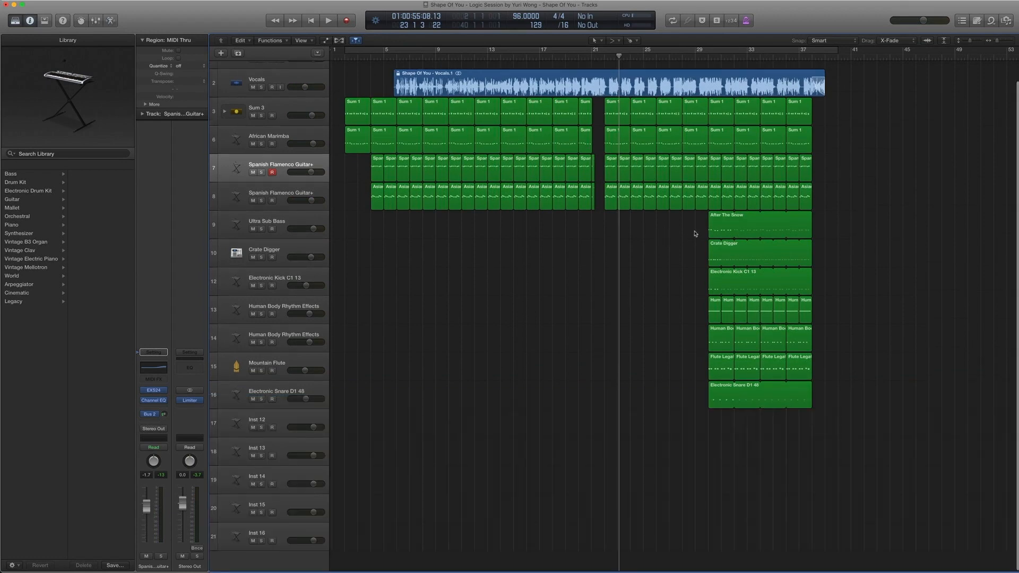
pyautogui.moveTo(695, 233); pyautogui.dragTo(615, 114)
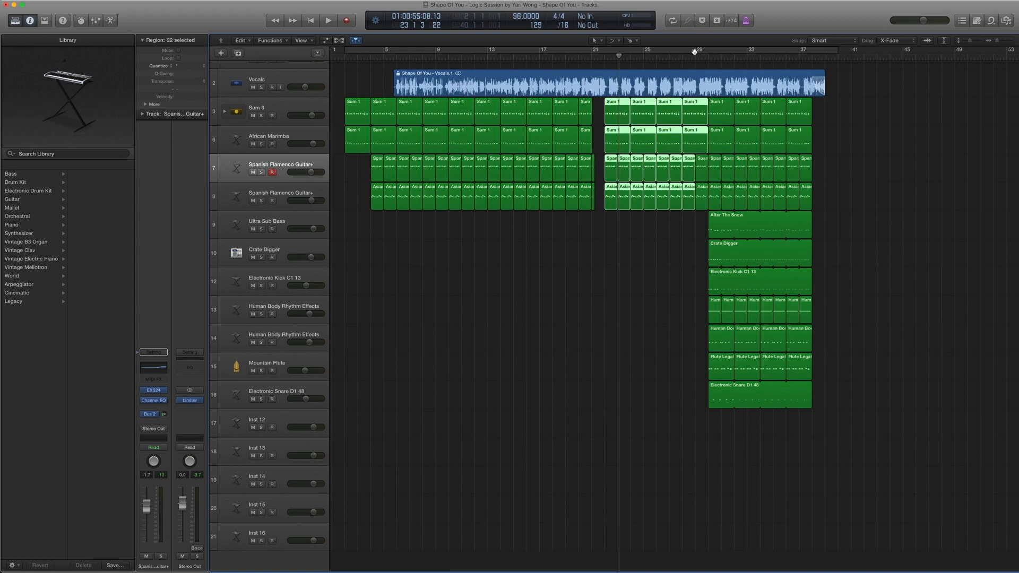
pyautogui.click(697, 57)
pyautogui.press('space')
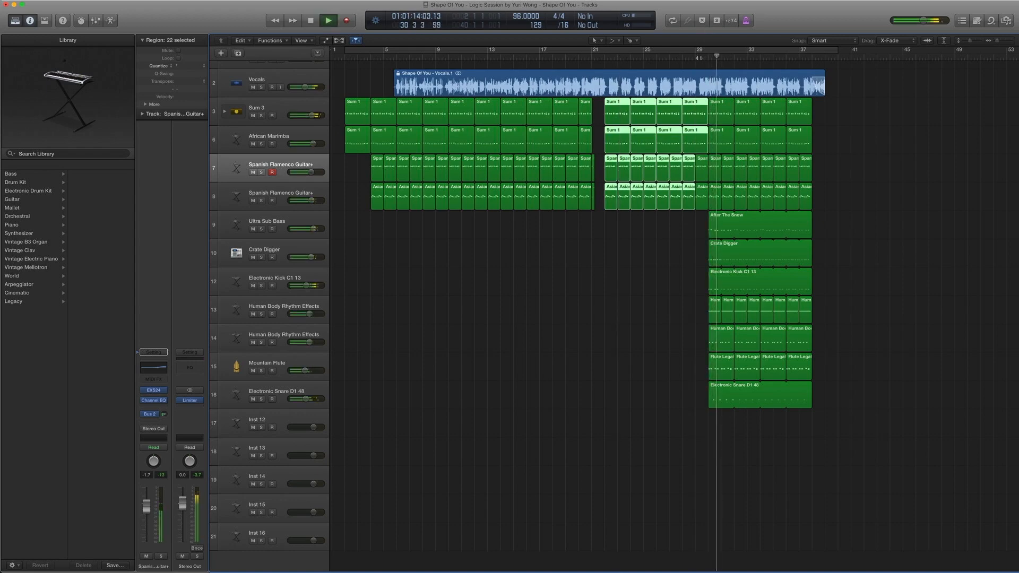
pyautogui.press('space')
pyautogui.press(',')
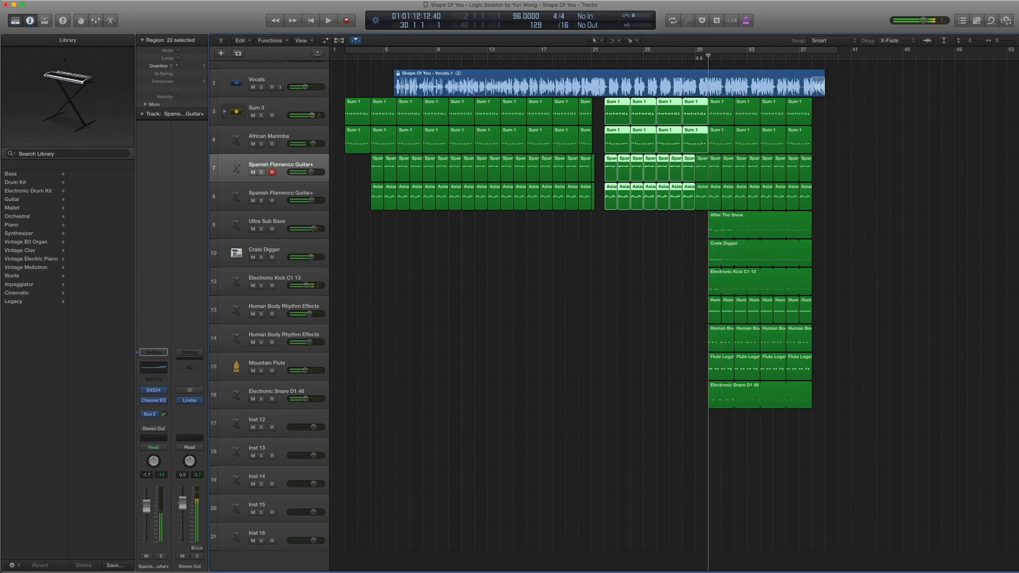
# Inspect the Ultra Sub Bass track's preset in Alchemy, and close the instrument window.
pyautogui.click(297, 220)
pyautogui.press('z')
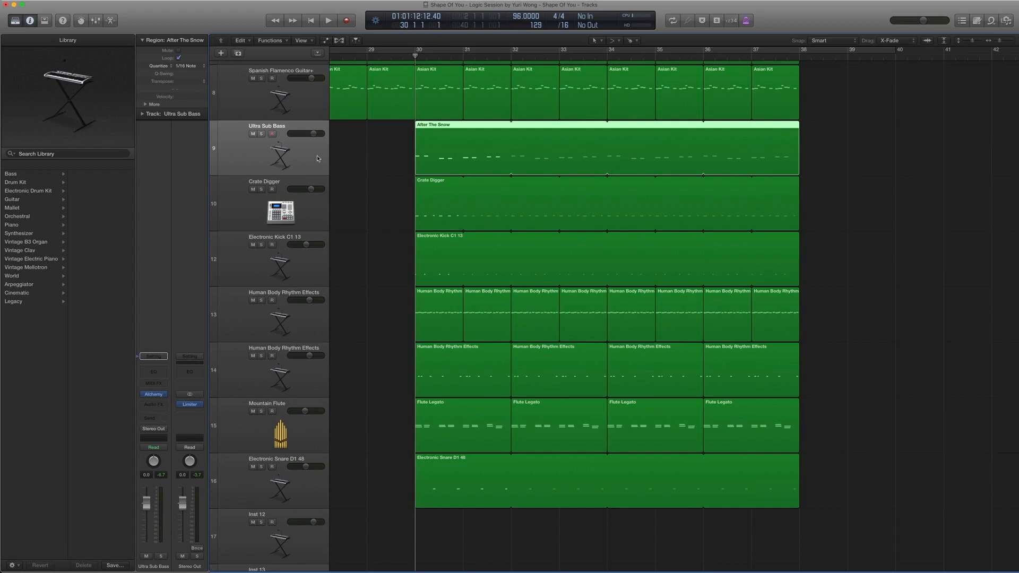
pyautogui.click(153, 395)
pyautogui.click(159, 396)
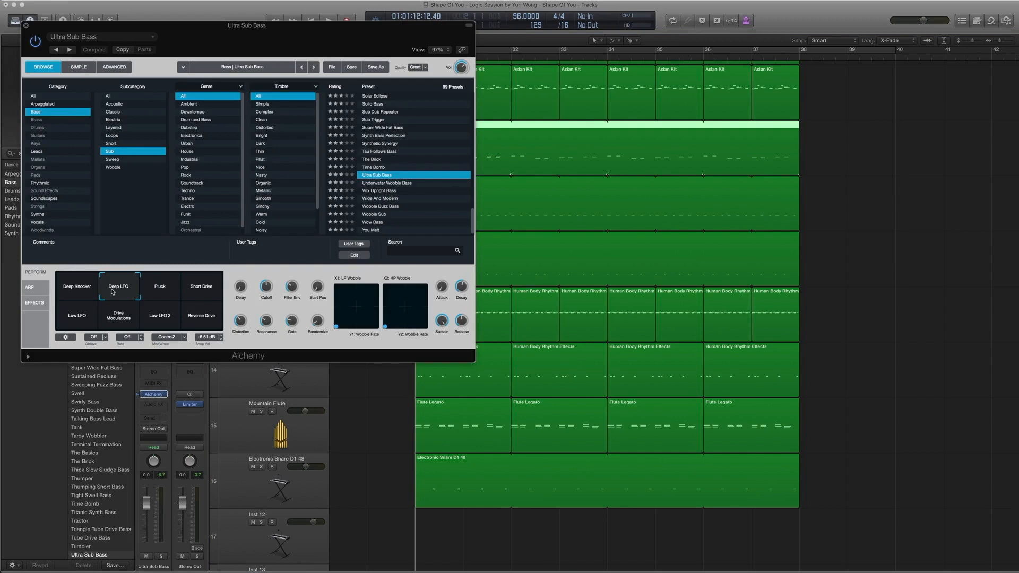
pyautogui.click(25, 25)
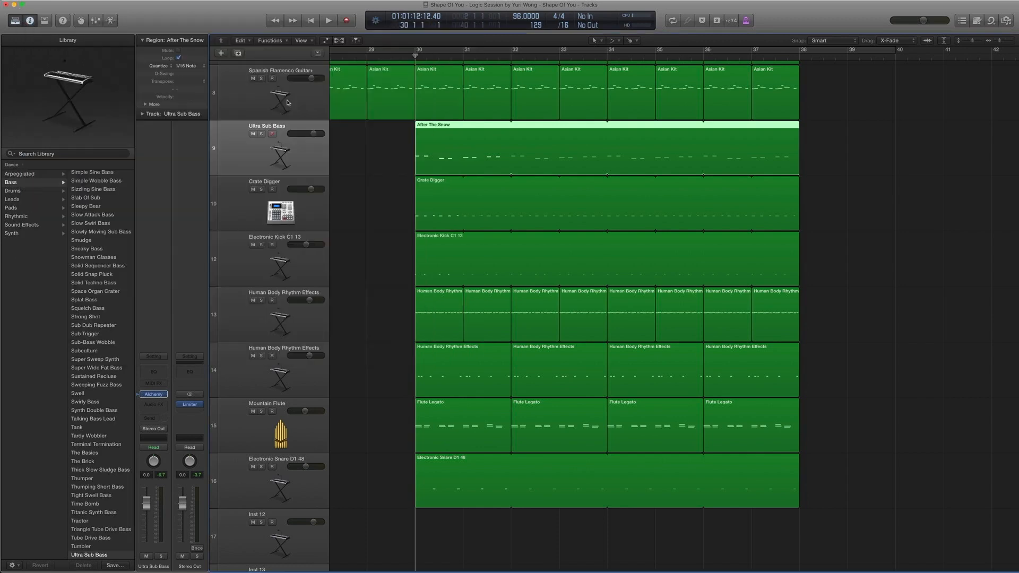
pyautogui.press('z')
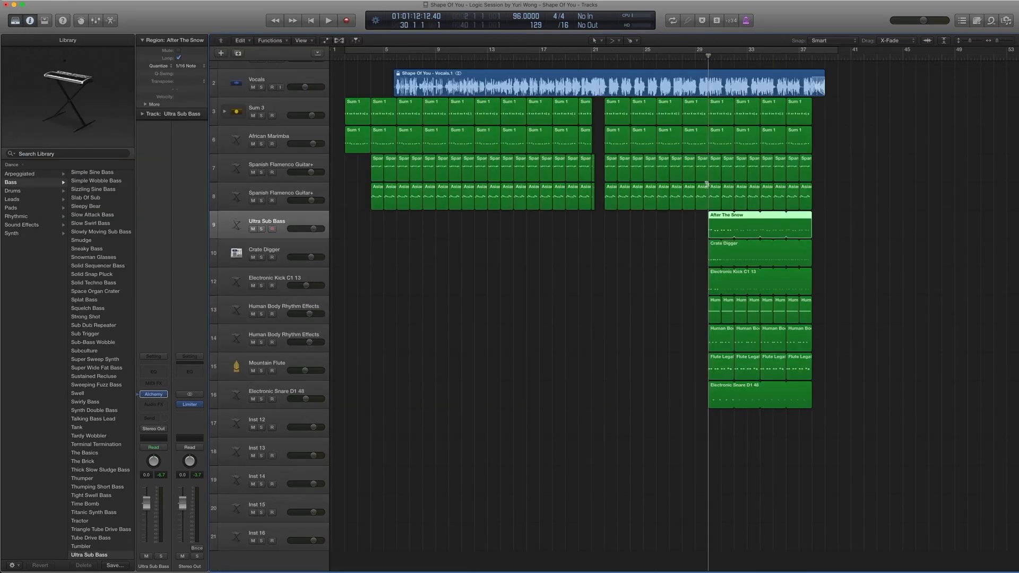
# Show the After The Snow region's notes in the Piano Roll, play it soloed from bar 30, and turn solo off.
pyautogui.doubleClick(717, 217)
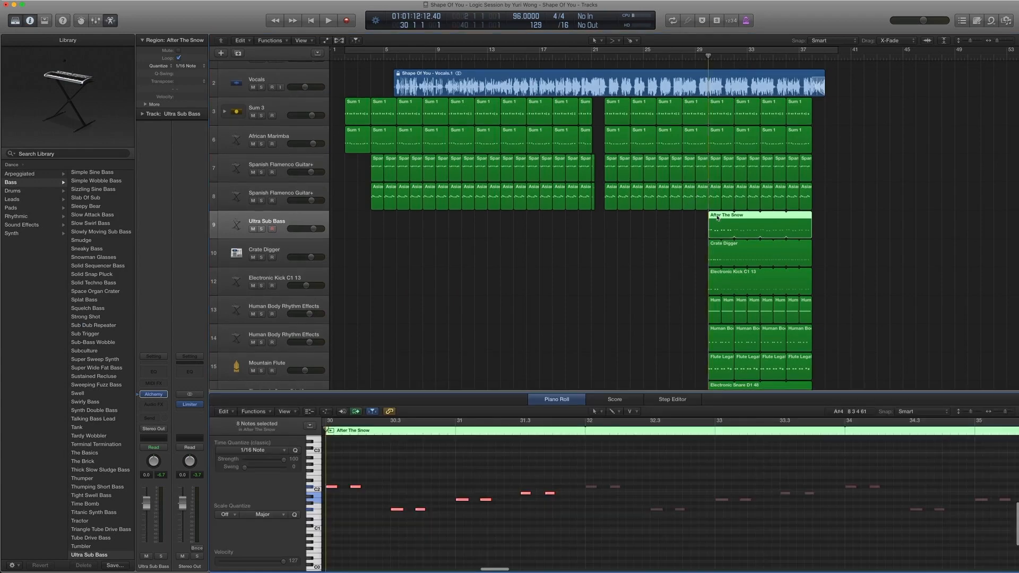
pyautogui.hotkey('ctrl', 's')
pyautogui.press('space')
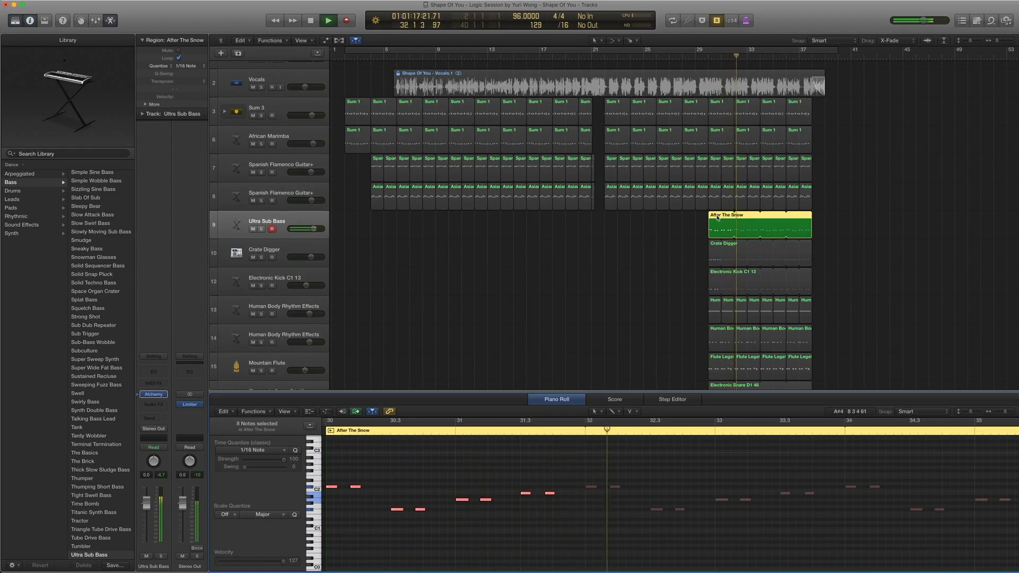
pyautogui.press('space')
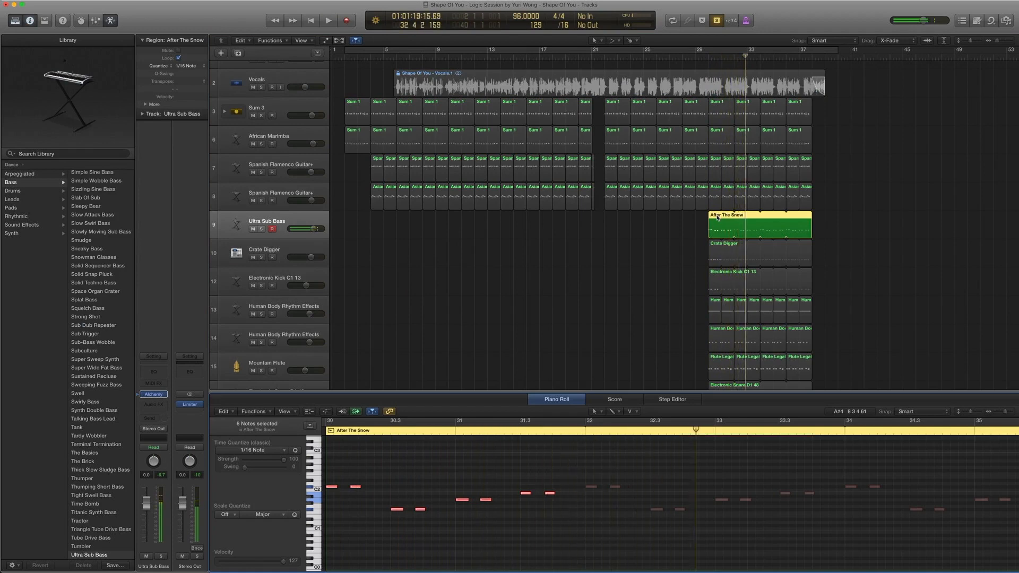
pyautogui.press(',')
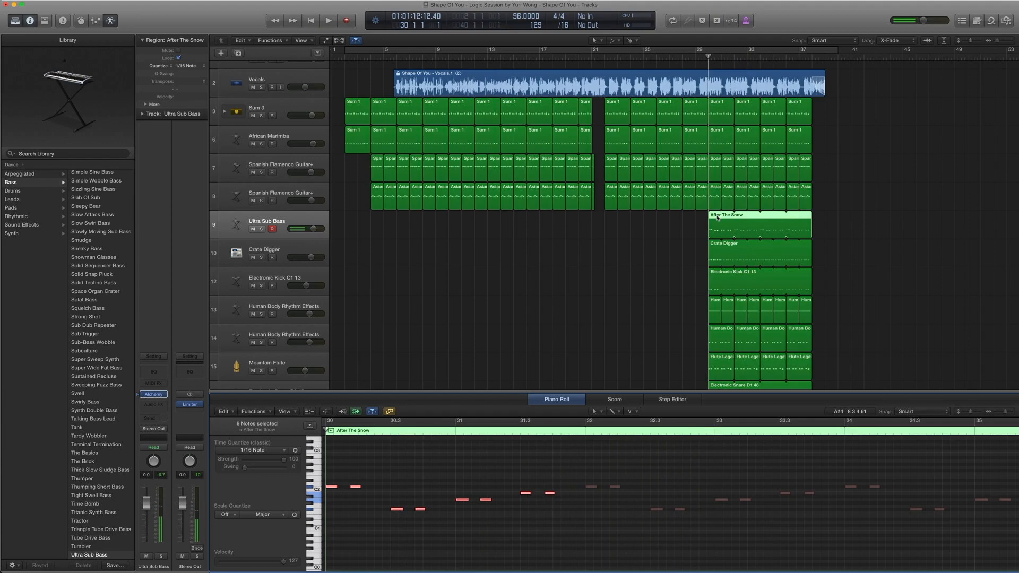
# Select the Crate Digger track and inspect its Drum Machine Designer preset in the Library.
pyautogui.click(276, 249)
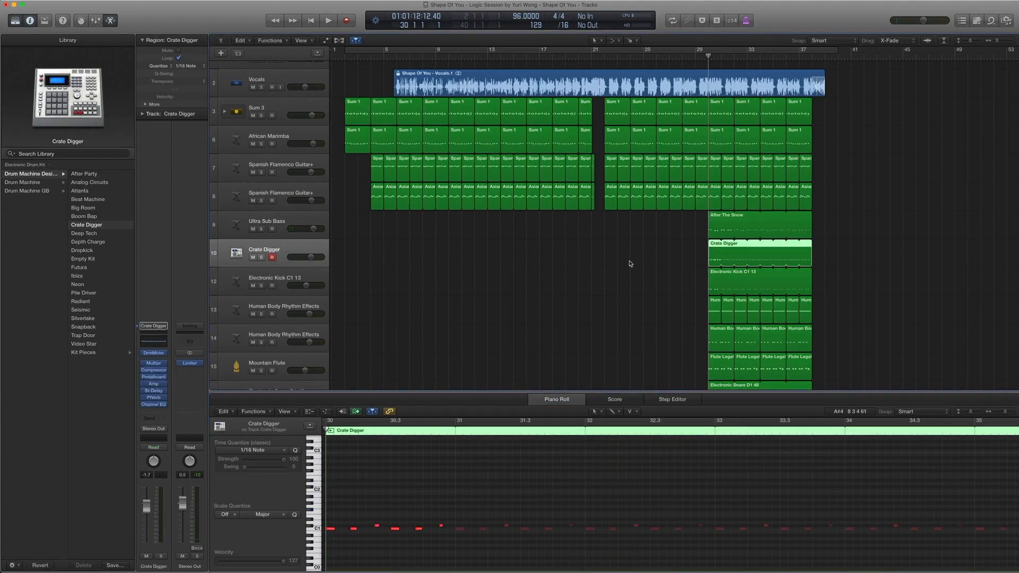
pyautogui.scroll(-1, 806, 241)
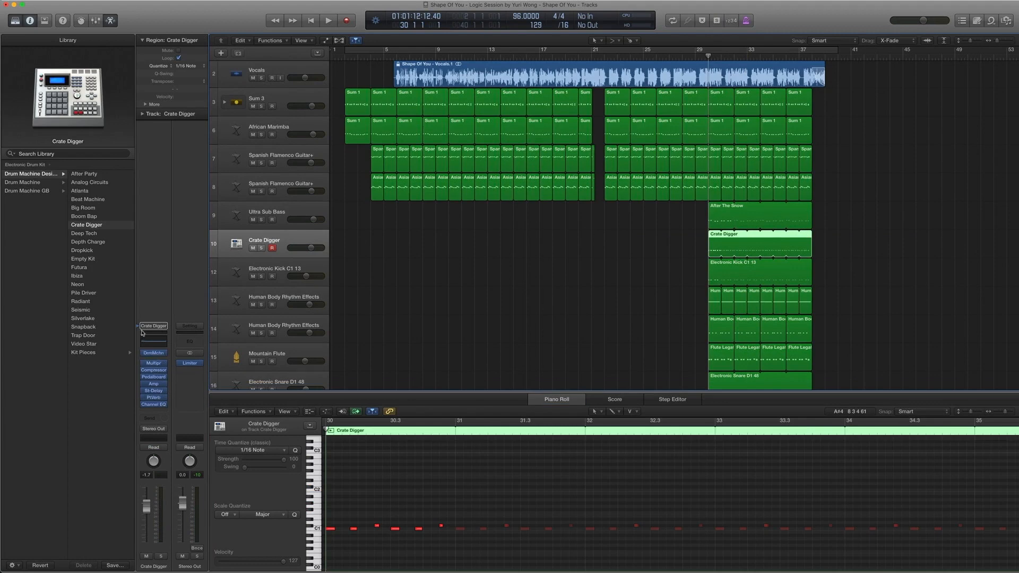
pyautogui.hscroll(-5, 101, 284)
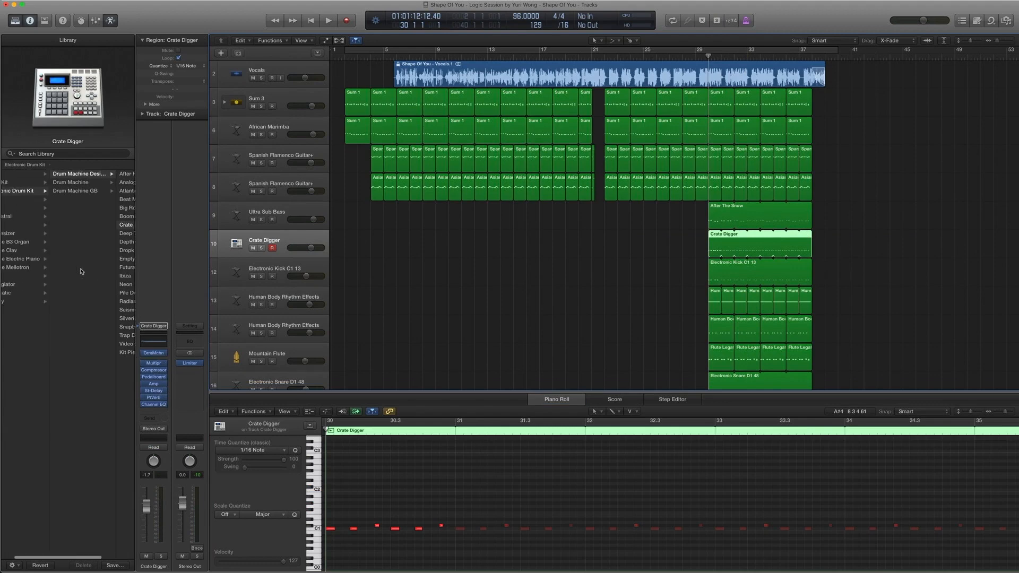
pyautogui.hscroll(3, 53, 223)
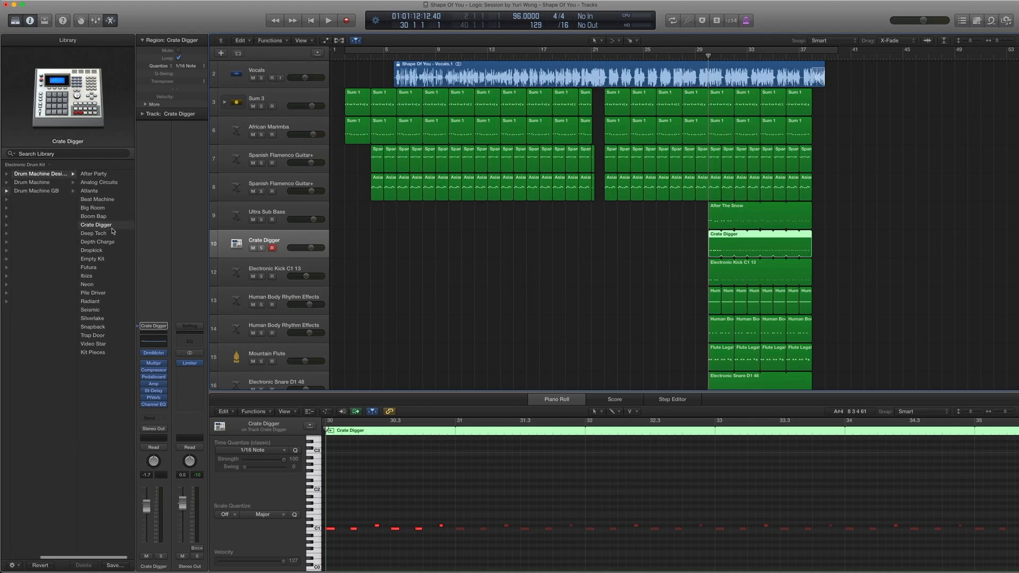
# Play the Crate Digger region soloed from bar 30, and turn solo off.
pyautogui.moveTo(670, 245); pyautogui.dragTo(847, 247)
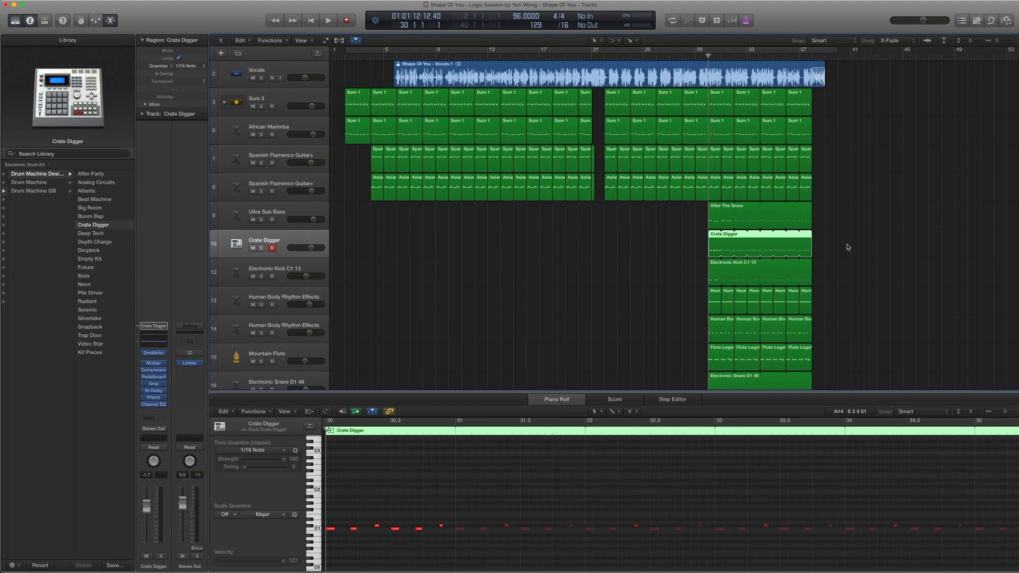
pyautogui.hotkey('ctrl', 's')
pyautogui.press('space')
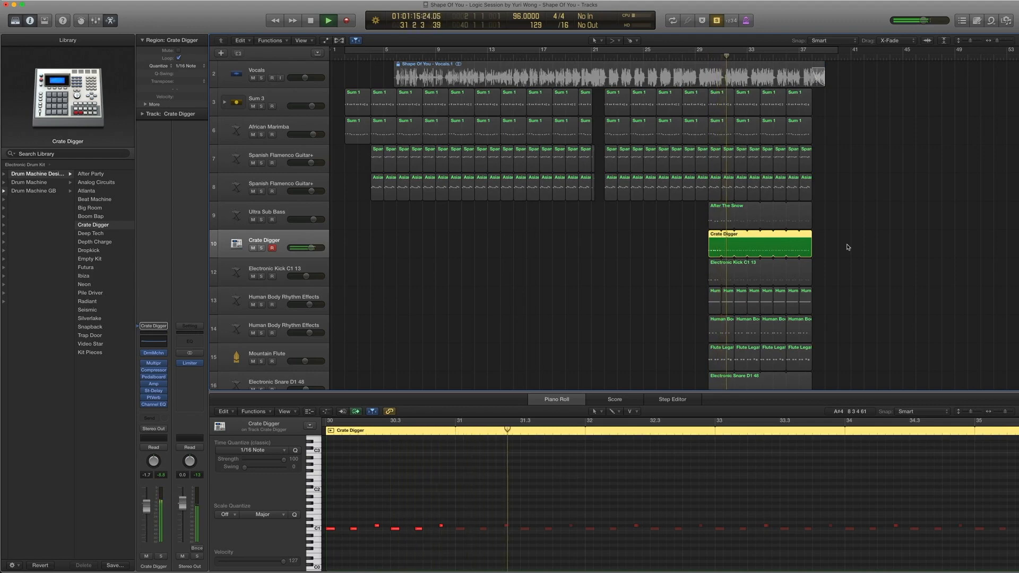
pyautogui.press('space')
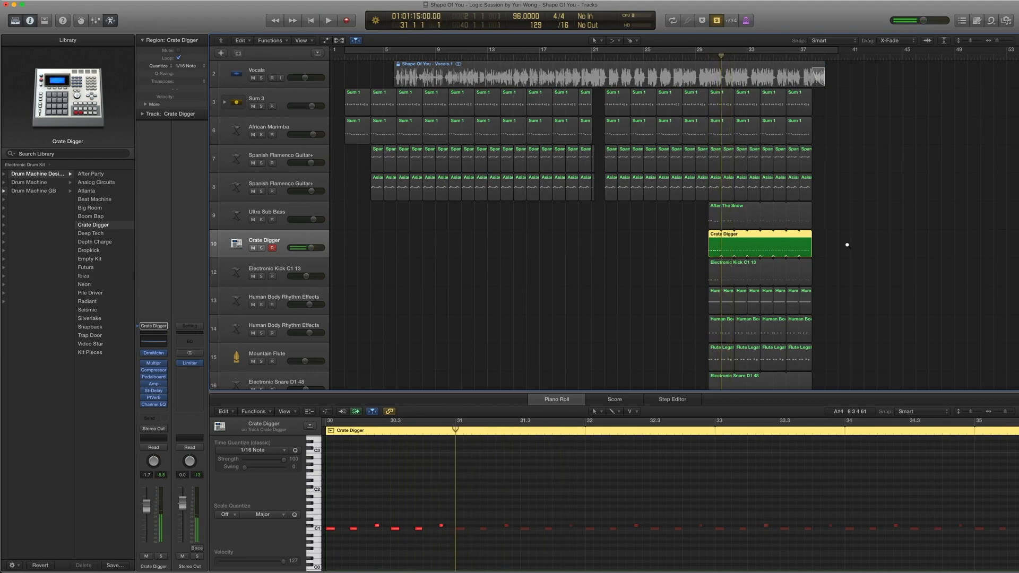
pyautogui.press(',')
pyautogui.hotkey('ctrl', 's')
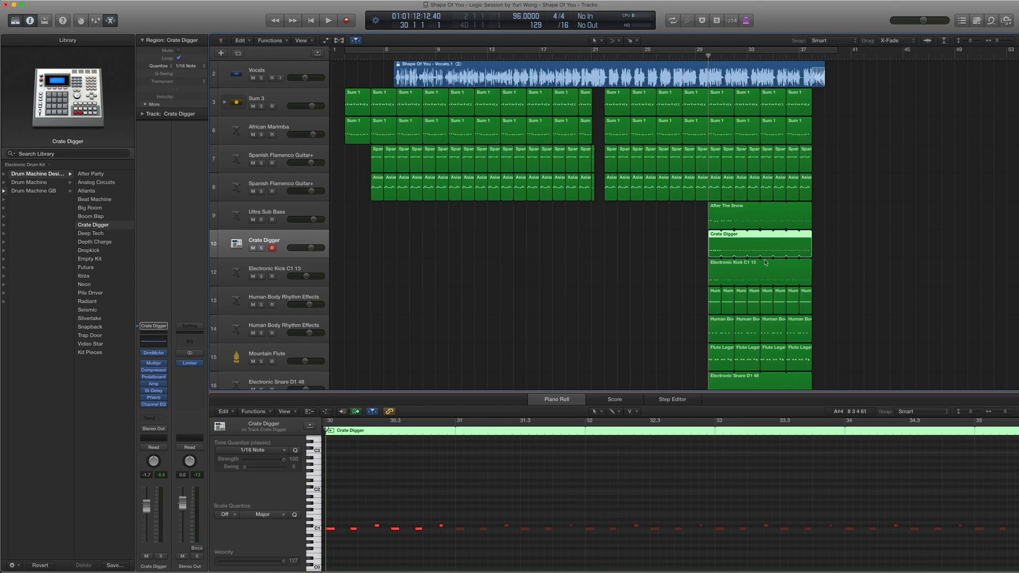
# Select the Electronic Kick C1 13 track and show its EXS24 preset among the Library's Electronic Kicks.
pyautogui.click(283, 267)
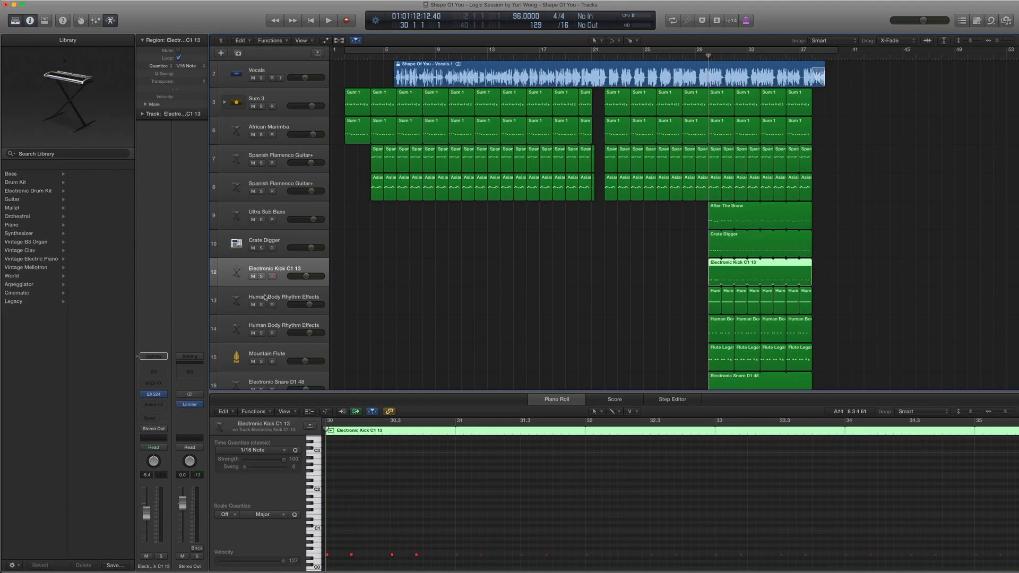
pyautogui.scroll(-1, 265, 297)
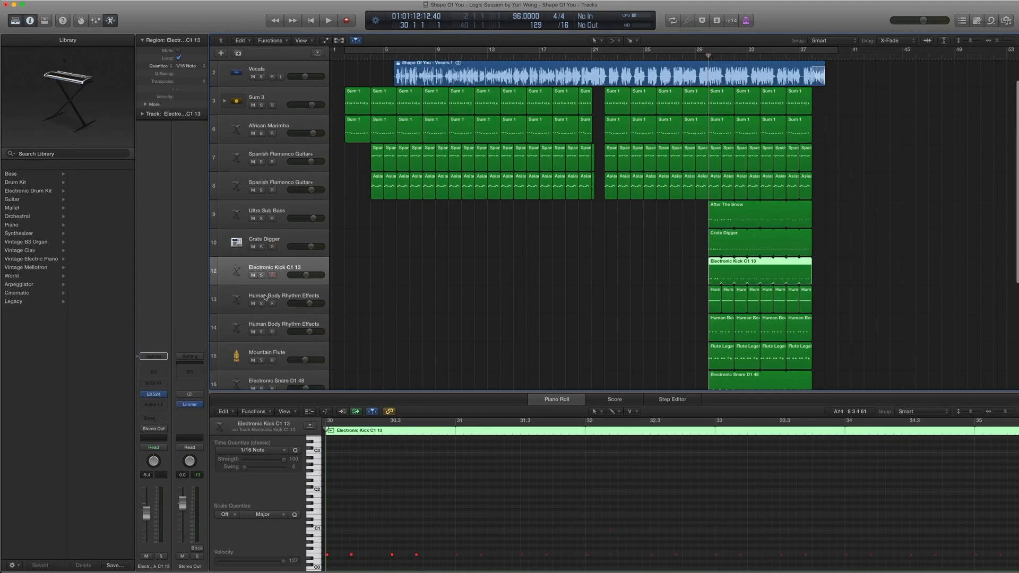
pyautogui.click(139, 397)
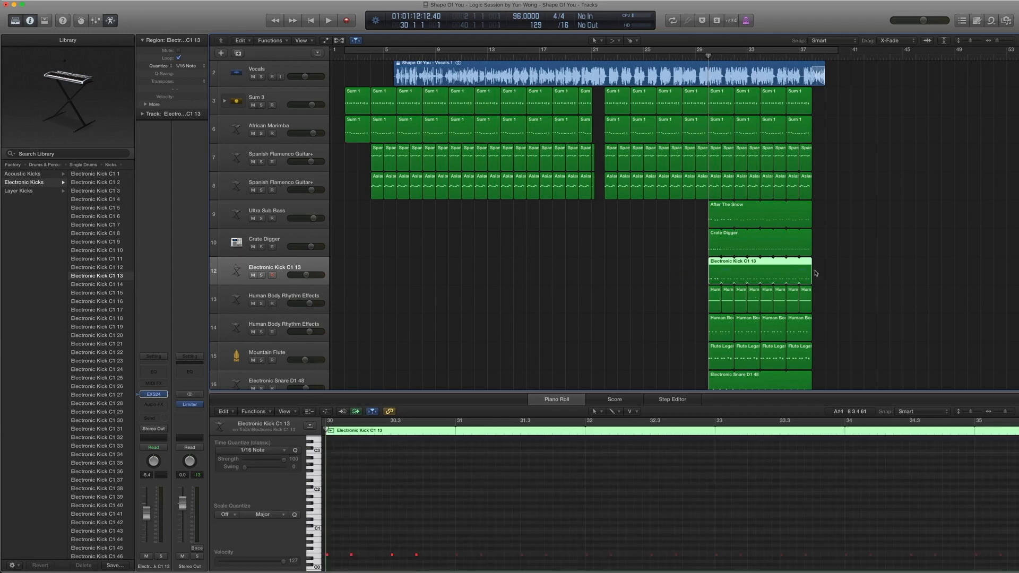
# Play the Electronic Kick C1 13 region soloed from bar 30, and stop playback.
pyautogui.press('space')
pyautogui.hotkey('ctrl', 's')
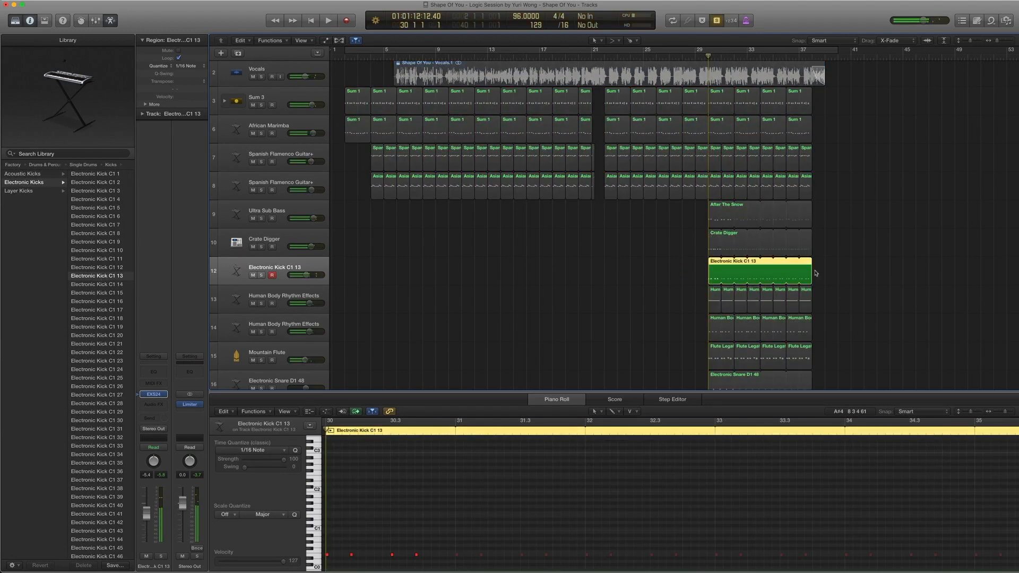
pyautogui.press('space')
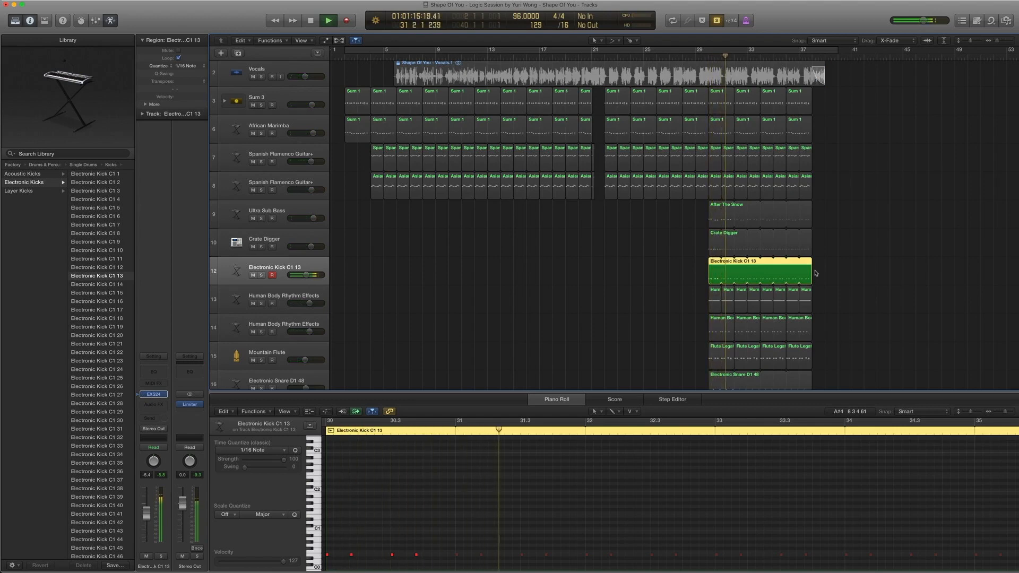
pyautogui.press('space')
# Add the Crate Digger region to the soloed kick selection and play both together.
pyautogui.keyDown('shift'); pyautogui.click(712, 248); pyautogui.keyUp('shift')
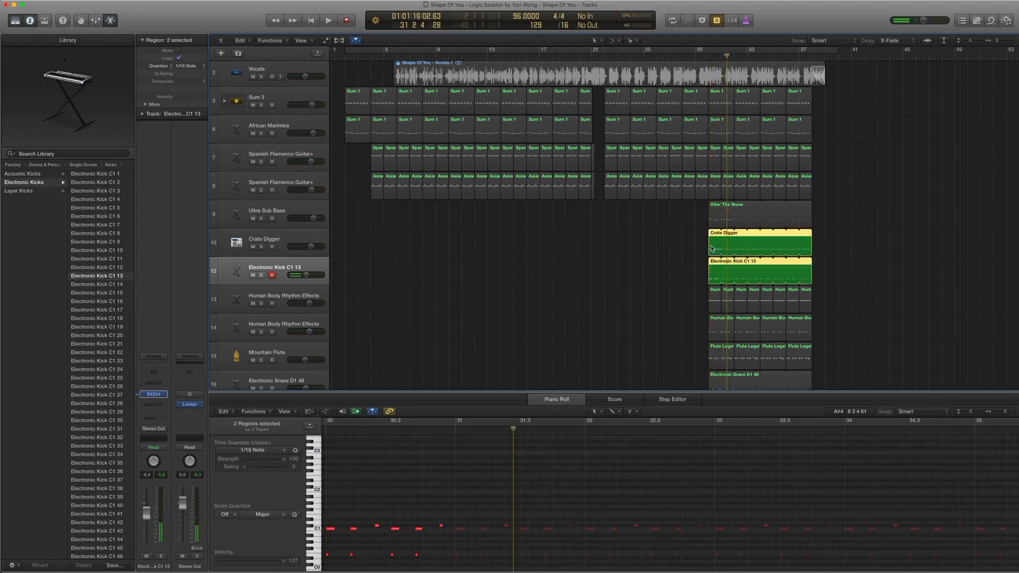
pyautogui.press('space')
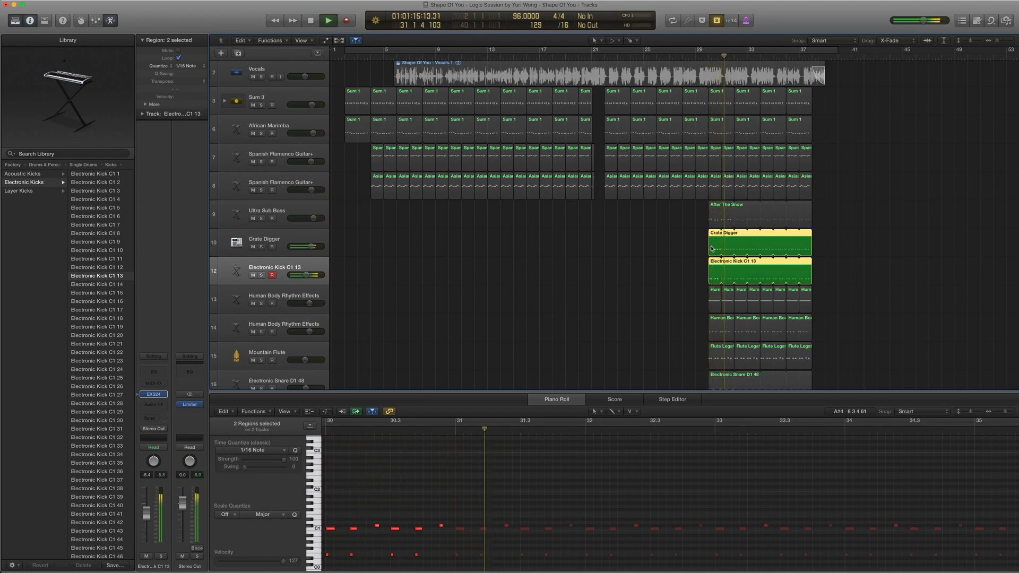
pyautogui.press('space')
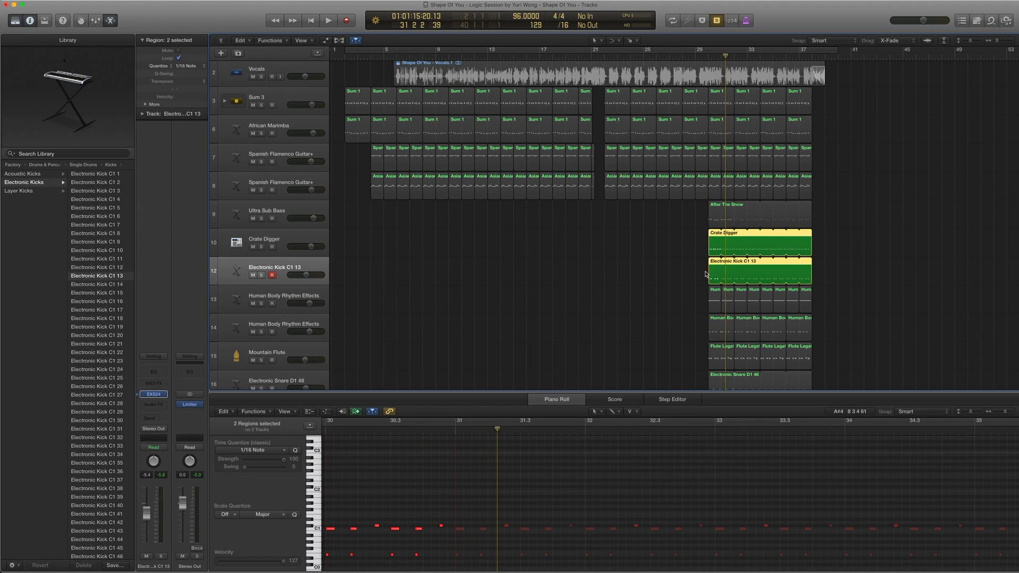
# Select all regions on both Human Body Rhythm Effects tracks and play them soloed from bar 30.
pyautogui.click(277, 293)
pyautogui.scroll(-1, 613, 297)
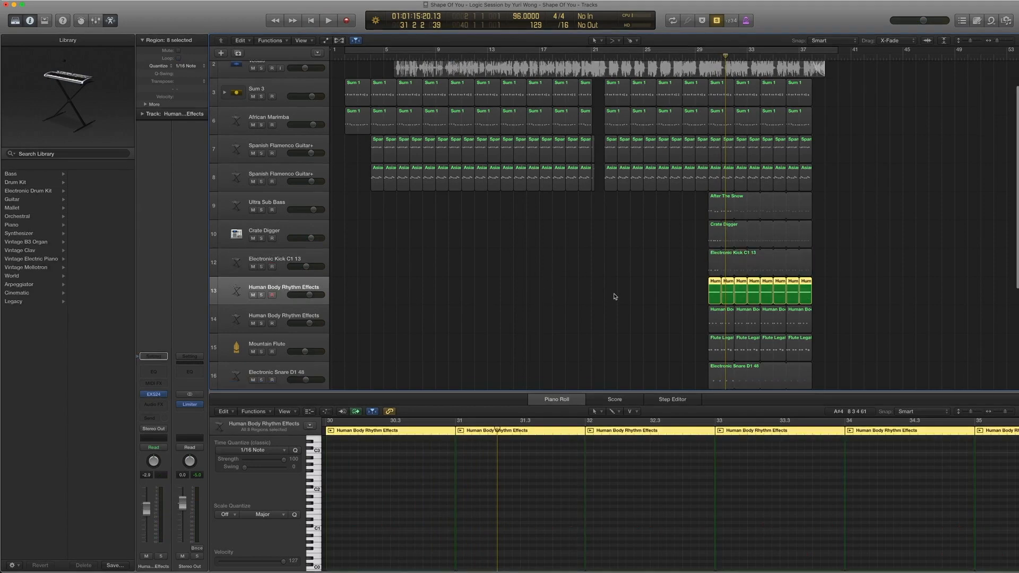
pyautogui.scroll(-1, 614, 297)
pyautogui.moveTo(636, 279); pyautogui.dragTo(833, 304)
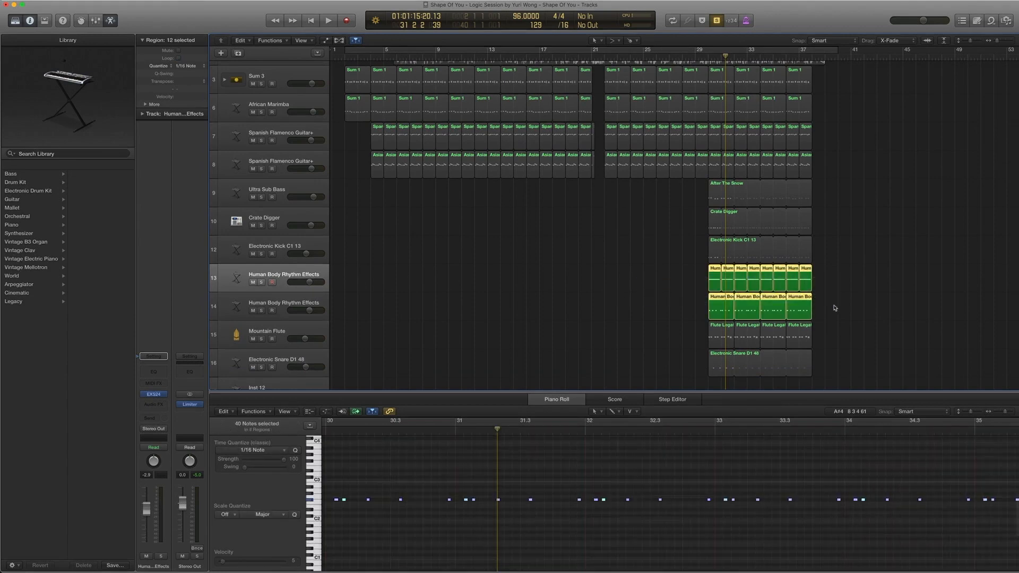
pyautogui.hotkey('shift', 'Home')
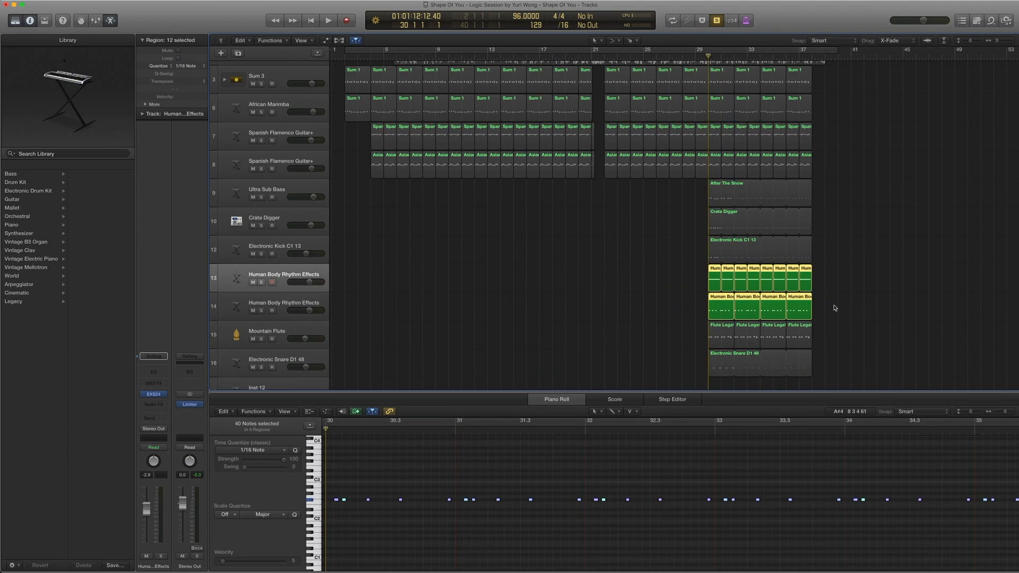
pyautogui.press('space')
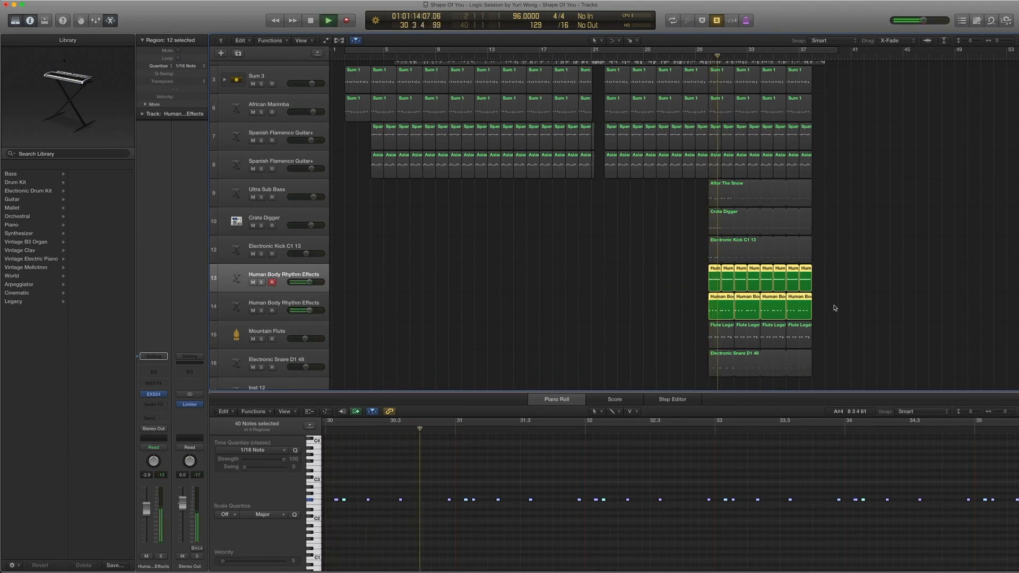
pyautogui.press('space')
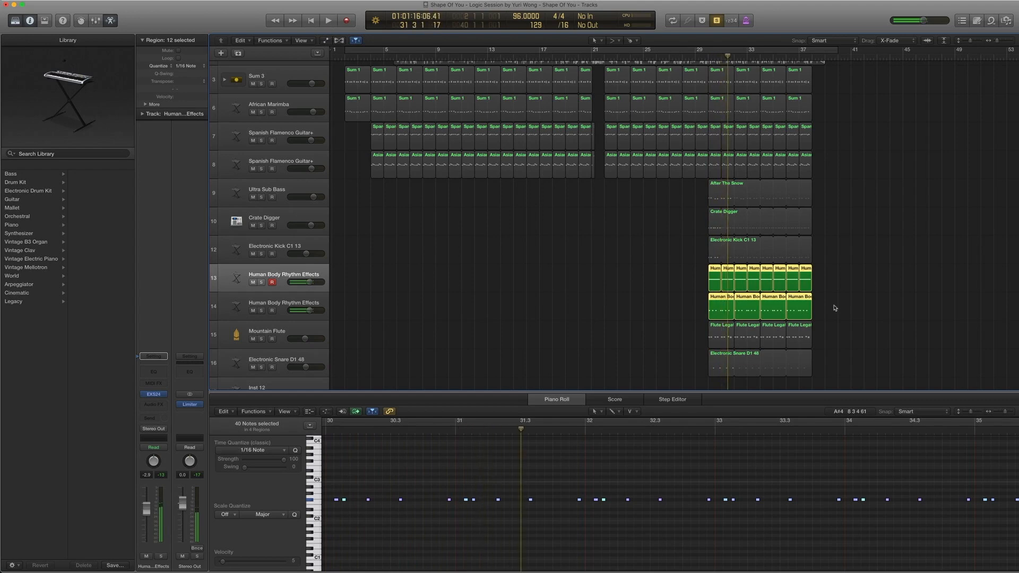
# Inspect the first Human Body Rhythm Effects track's preset among the Library's Electronic Drum Kits.
pyautogui.click(272, 271)
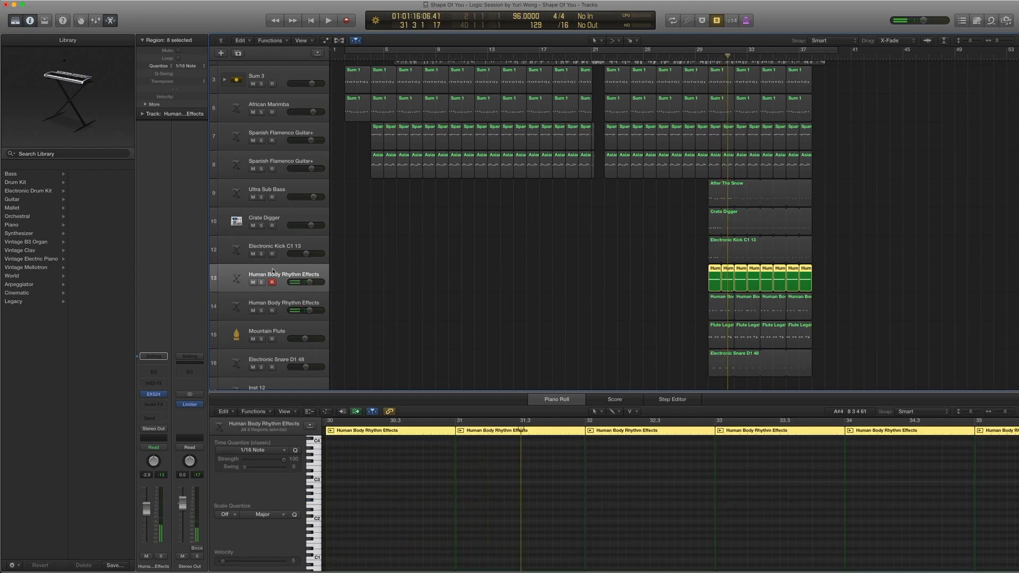
pyautogui.hscroll(-5, 61, 200)
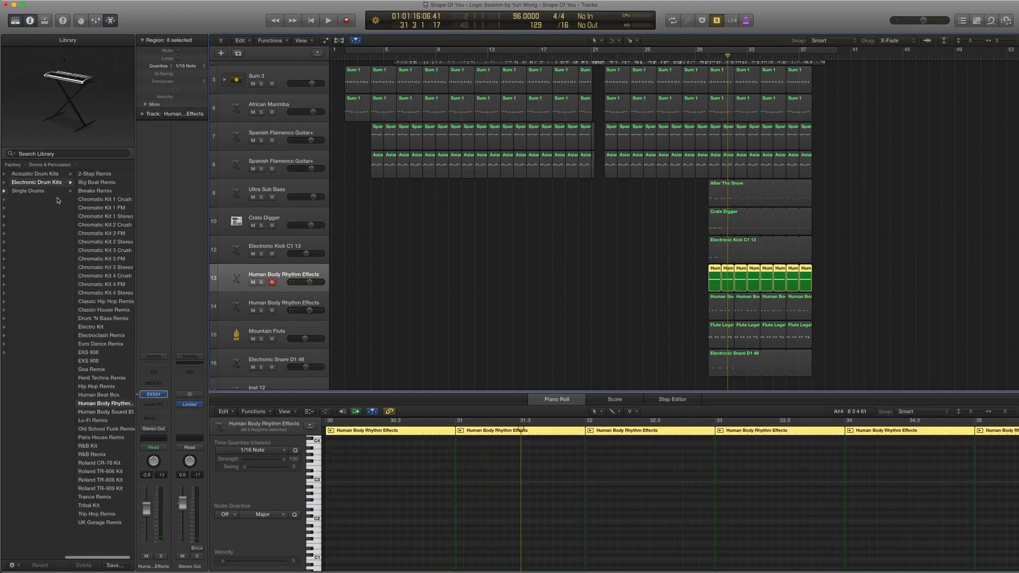
pyautogui.hscroll(5, 45, 194)
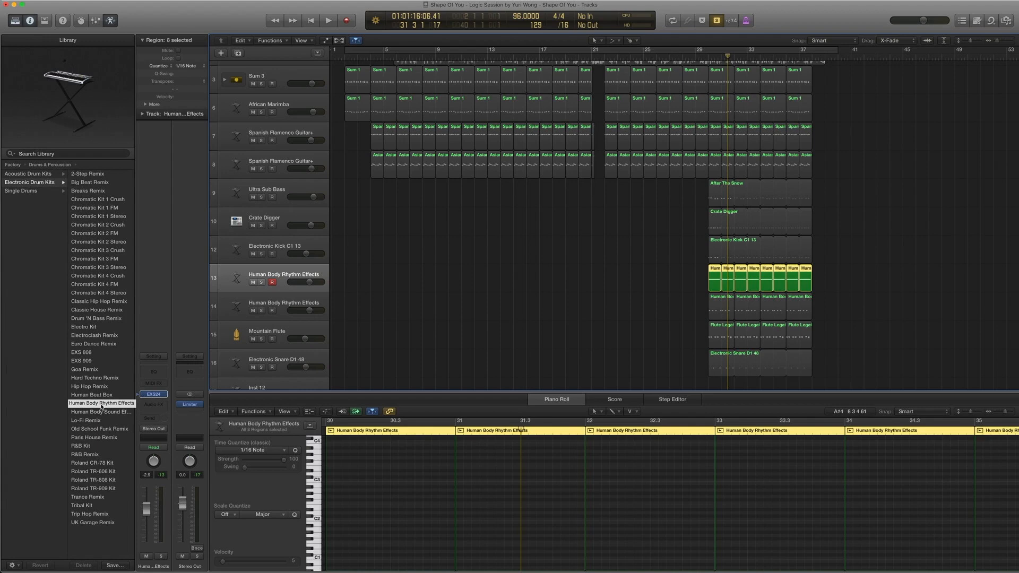
# Reselect both Human Body Rhythm Effects tracks' regions and replay them soloed from bar 30.
pyautogui.moveTo(849, 301); pyautogui.dragTo(708, 281)
pyautogui.press(',')
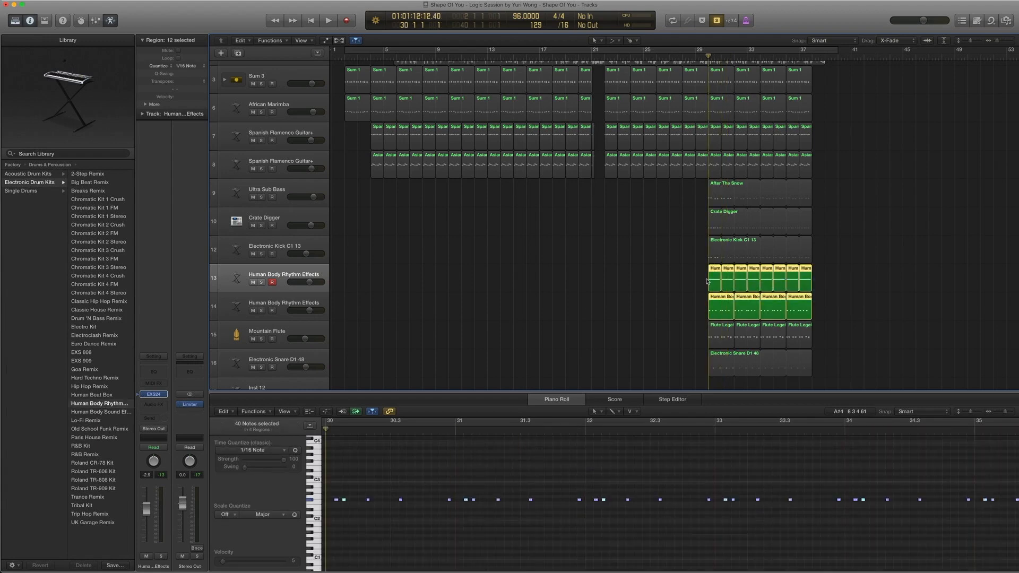
pyautogui.press('space')
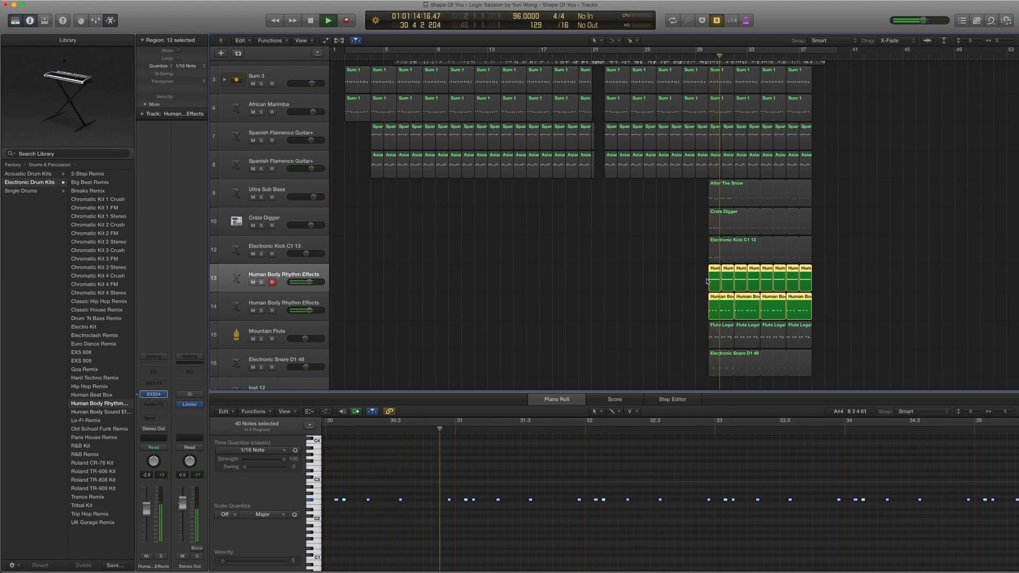
pyautogui.press('space')
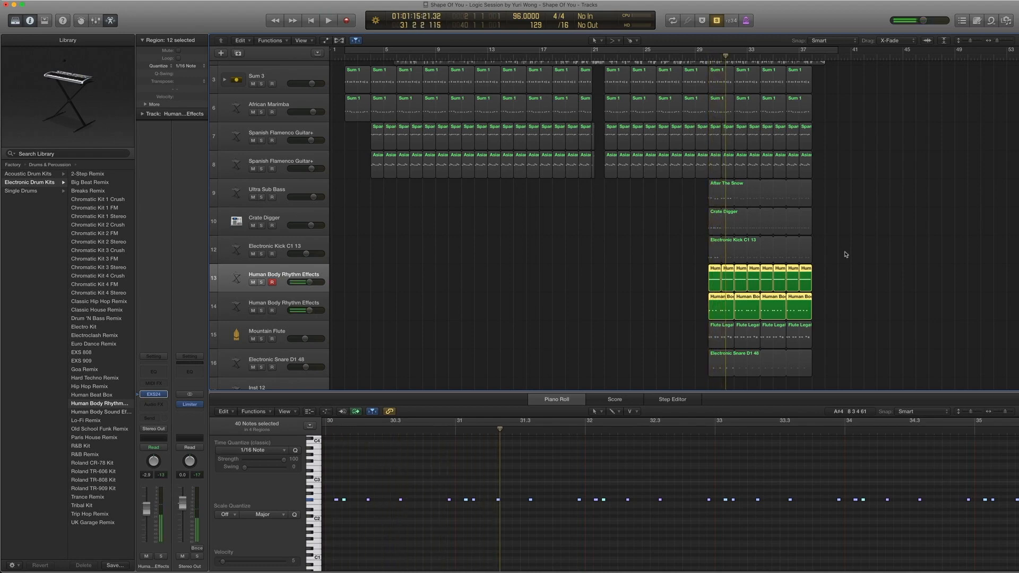
# Add the Crate Digger and Electronic Kick regions to the soloed body percussion, play all four tracks together, and turn solo off.
pyautogui.moveTo(849, 255); pyautogui.dragTo(684, 223)
pyautogui.press(',')
pyautogui.press(',')
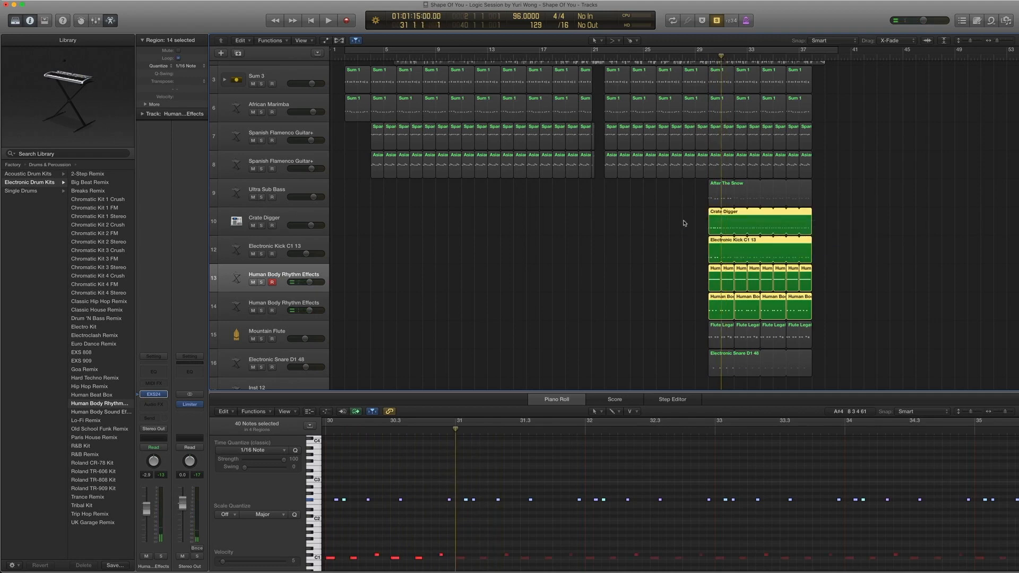
pyautogui.press('space')
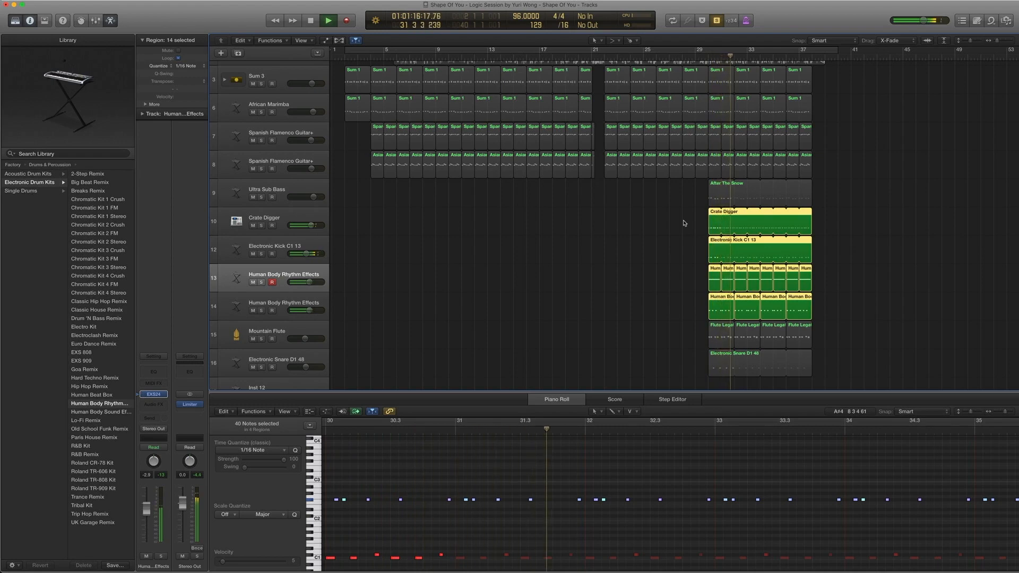
pyautogui.press('space')
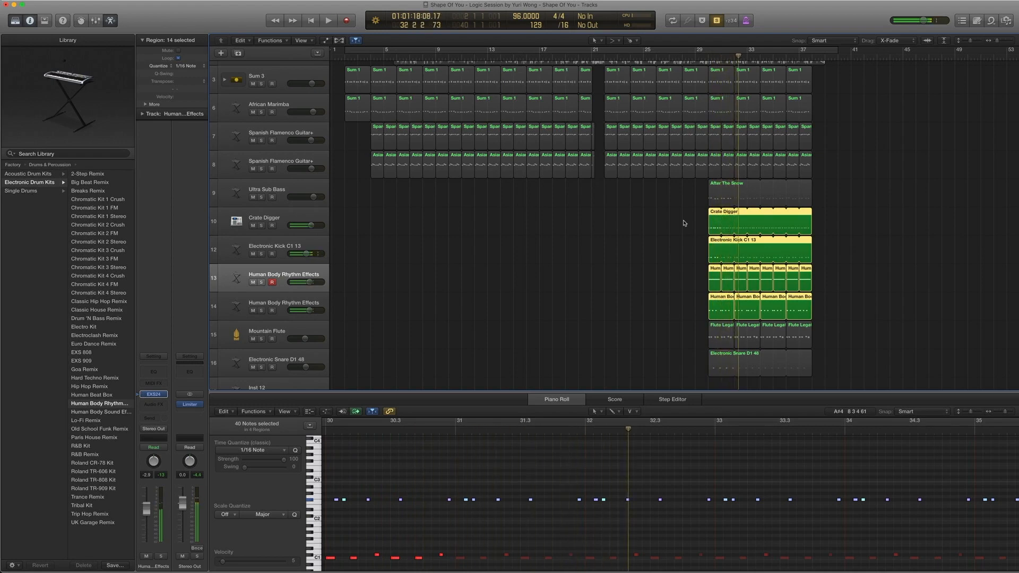
pyautogui.hotkey('ctrl', 's')
# Select the Electronic Snare D1 48 track and inspect its EXS24 preset among the Library's Electronic Snares.
pyautogui.click(285, 358)
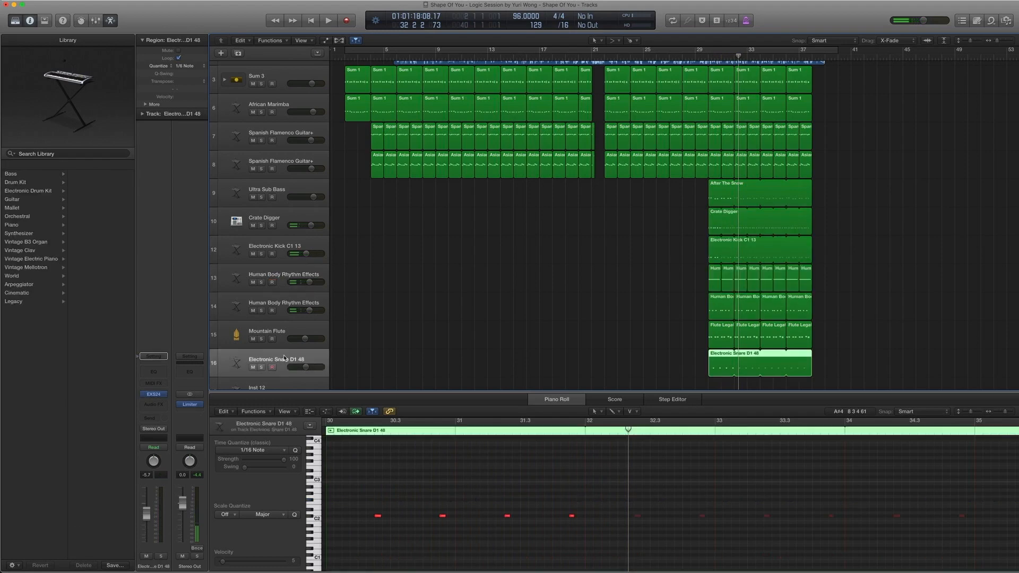
pyautogui.click(138, 394)
pyautogui.hscroll(-5, 66, 265)
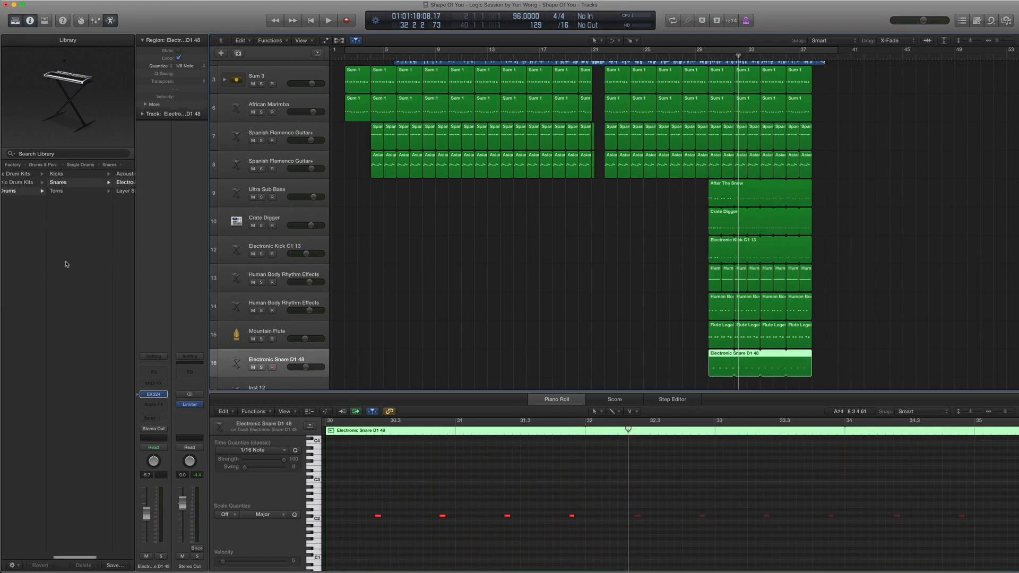
pyautogui.hscroll(5, 51, 196)
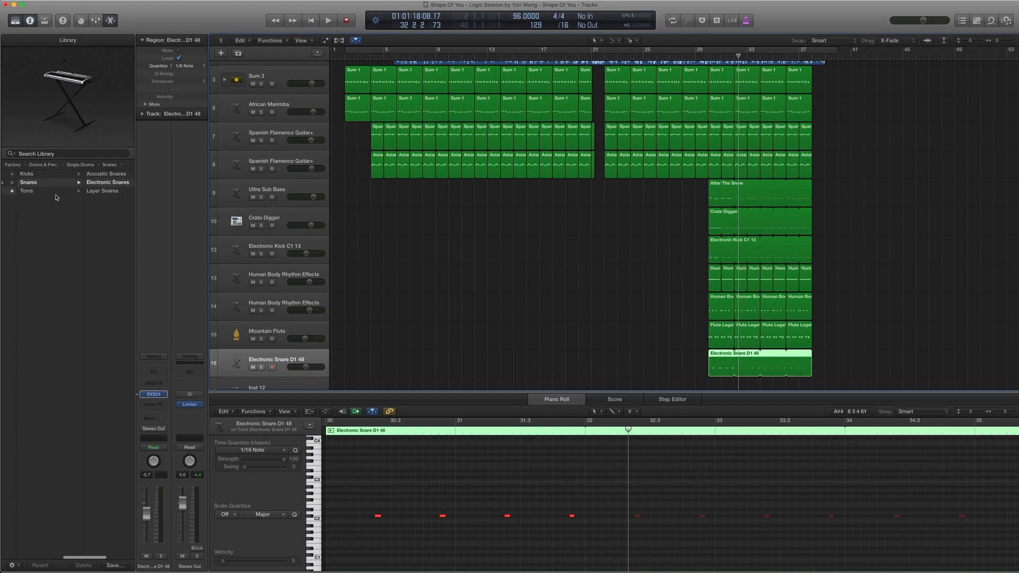
pyautogui.hscroll(3, 98, 195)
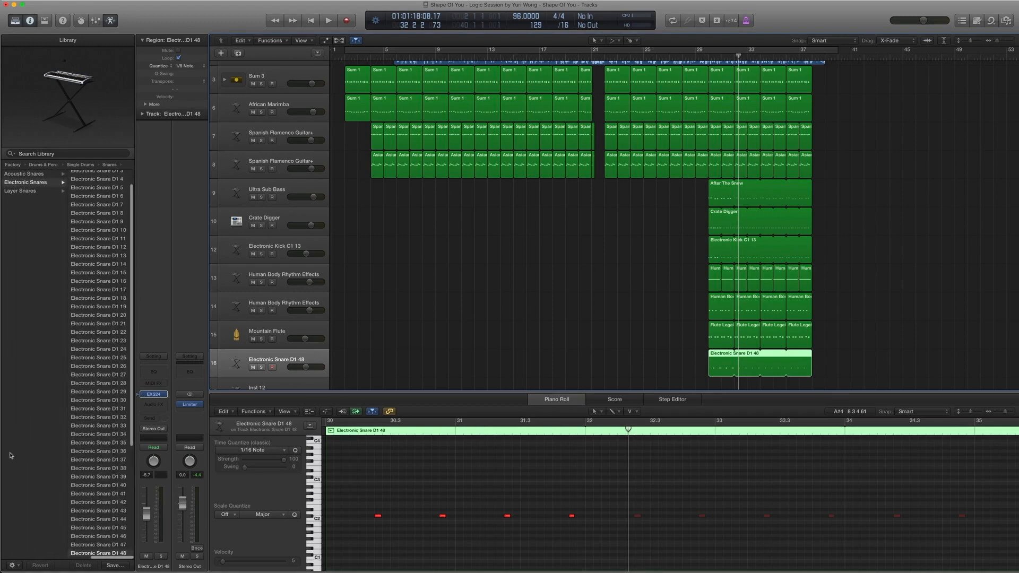
pyautogui.scroll(-3, 102, 509)
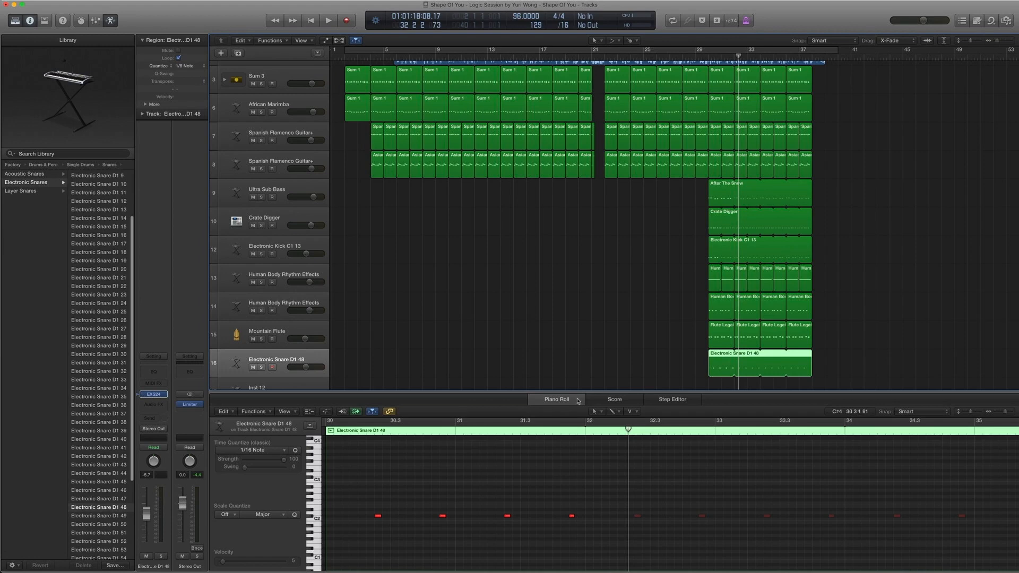
# Solo the Electronic Snare D1 48 region, play it from bar 30, and turn solo off.
pyautogui.moveTo(653, 365); pyautogui.dragTo(834, 371)
pyautogui.hotkey('ctrl', 's')
pyautogui.hotkey('shift', 'Return')
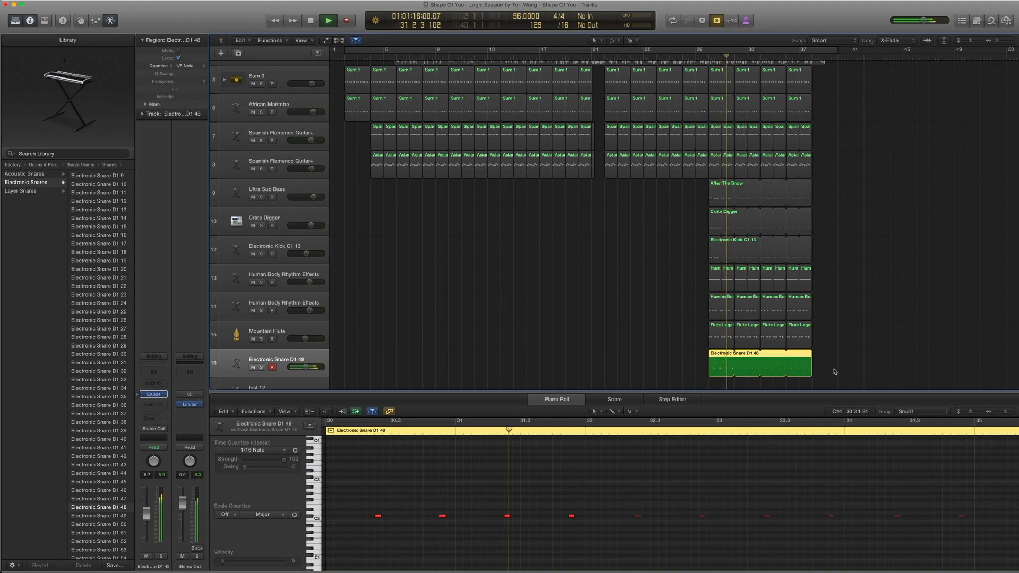
pyautogui.press('space')
pyautogui.hotkey('ctrl', 's')
pyautogui.hscroll(1, 852, 262)
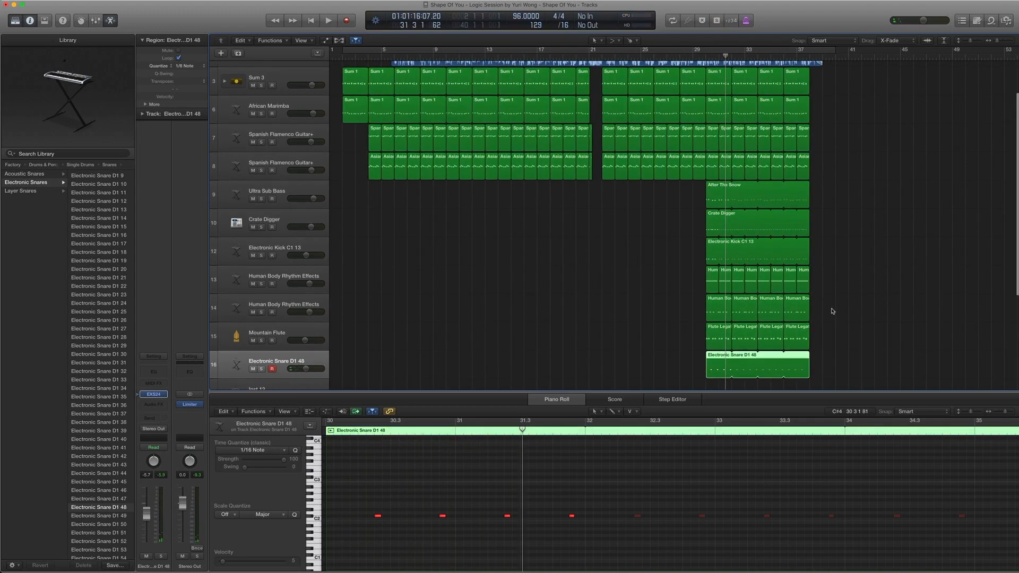
# Select the Crate Digger, Electronic Kick, both Human Body Rhythm Effects and Electronic Snare regions and play them soloed from bar 30.
pyautogui.moveTo(832, 311); pyautogui.dragTo(803, 233)
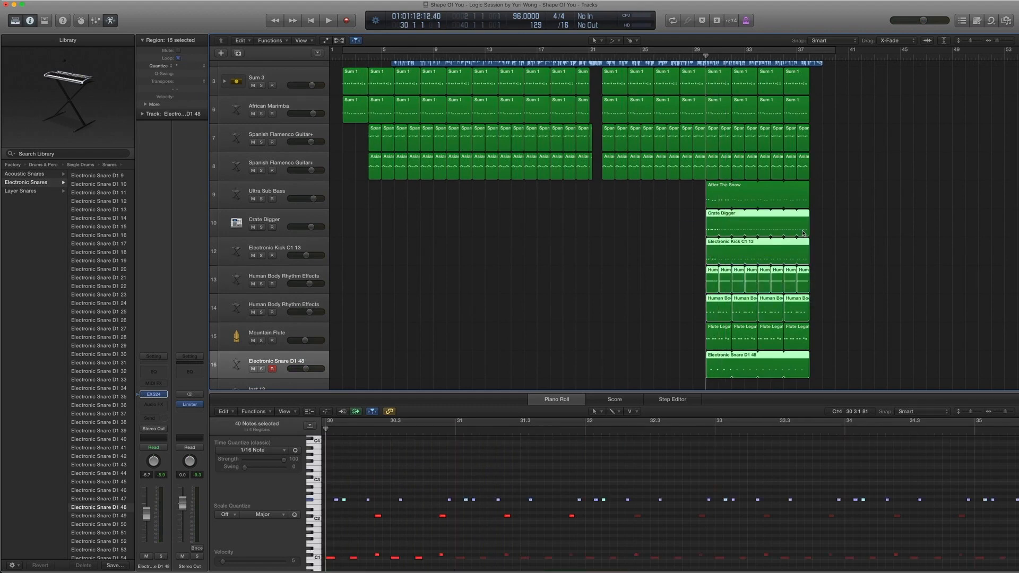
pyautogui.hotkey('ctrl', 's')
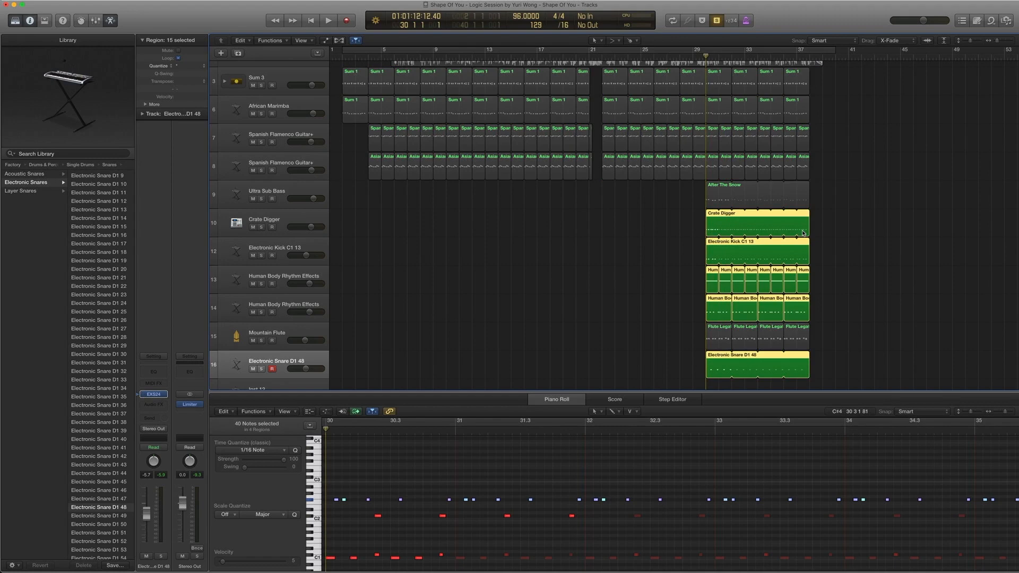
pyautogui.press('space')
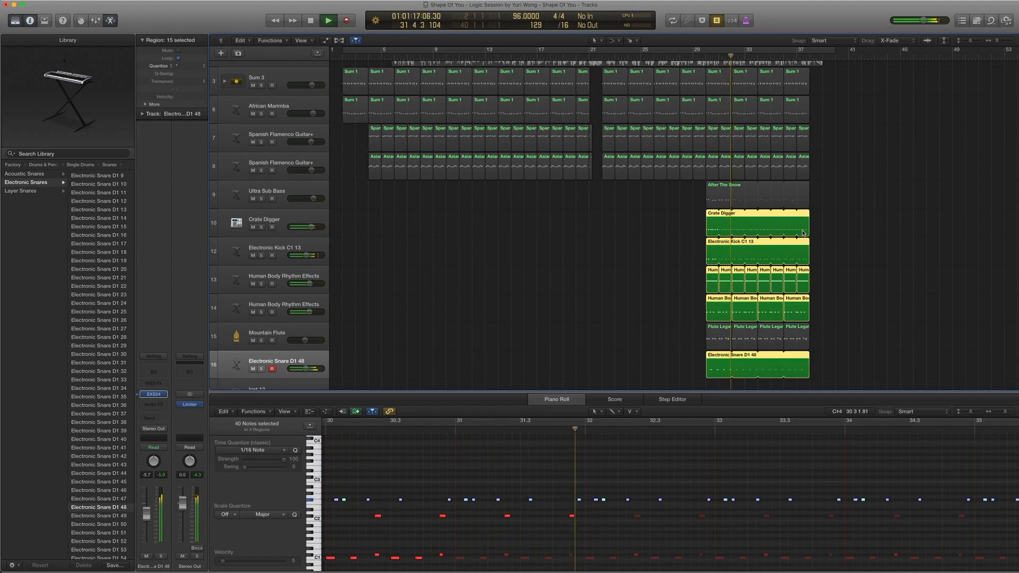
pyautogui.press('space')
# Add the Ultra Sub Bass track's After The Snow region to the soloed drums and replay them together from bar 30.
pyautogui.keyDown('shift'); pyautogui.click(727, 202); pyautogui.keyUp('shift')
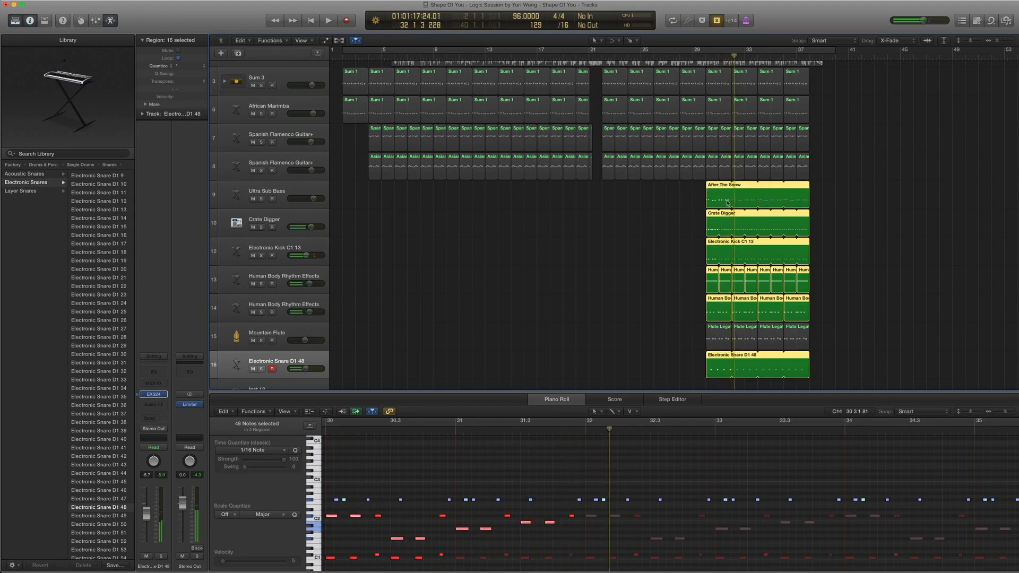
pyautogui.hotkey('shift', 'Home')
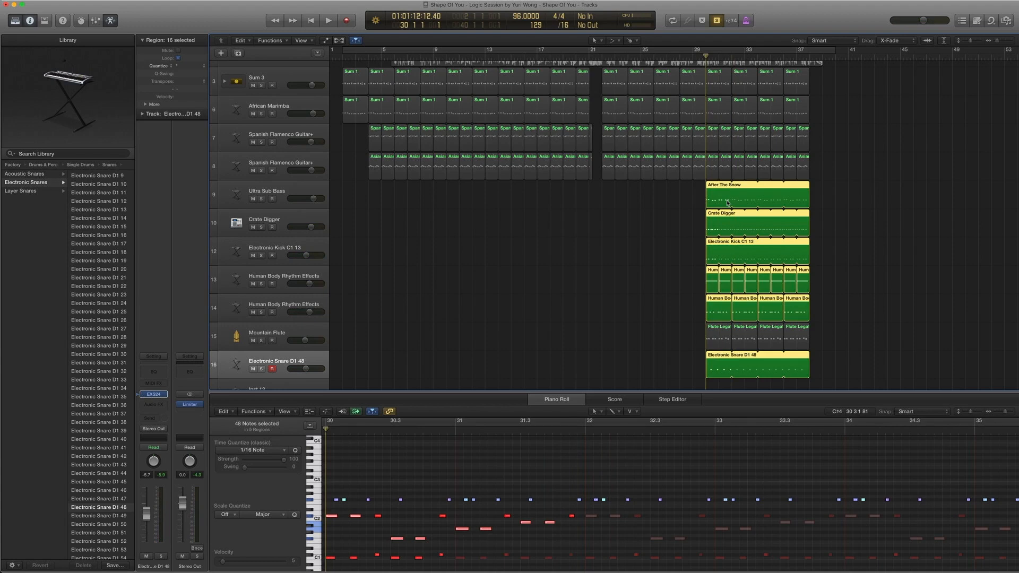
pyautogui.press('space')
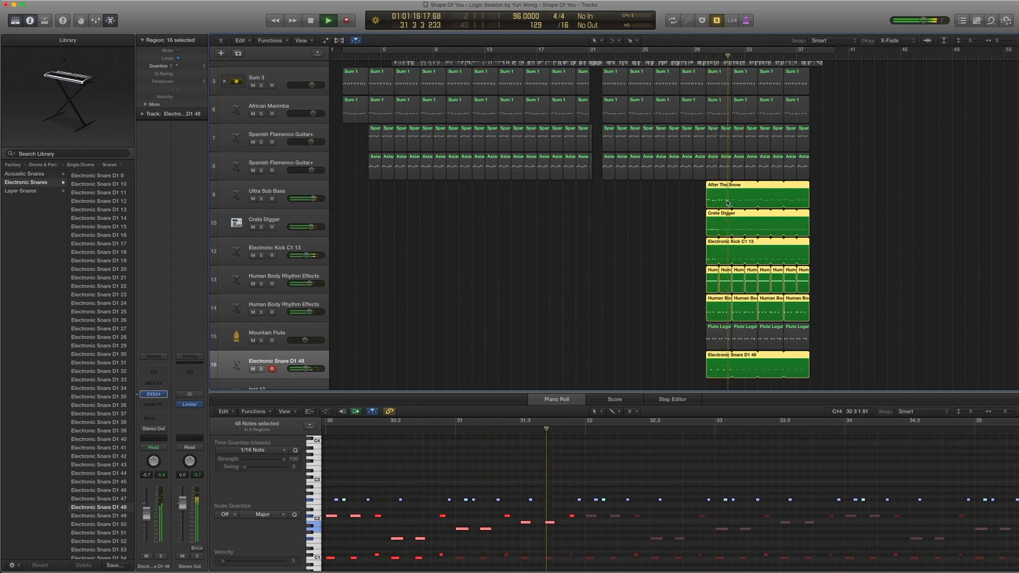
pyautogui.press('space')
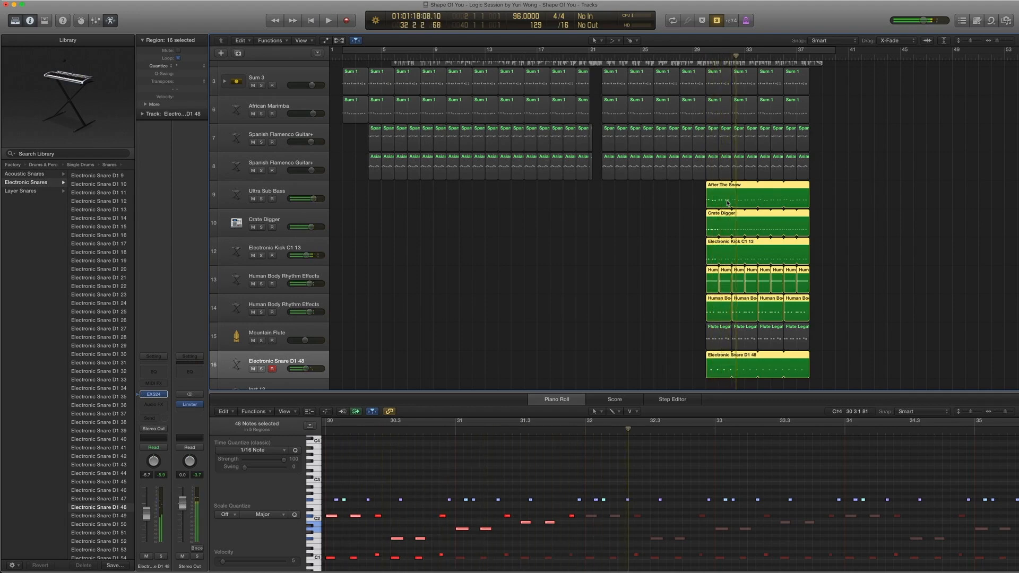
pyautogui.press(',')
pyautogui.press(',')
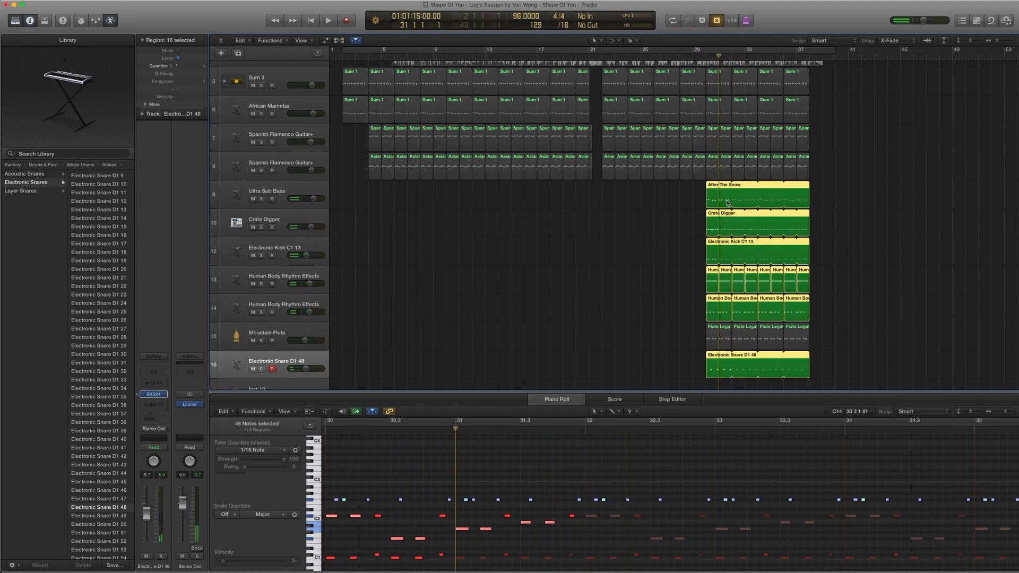
pyautogui.press(',')
# Select the Mountain Flute track, turn solo off, and inspect its Sculpture preset among the Blown Instruments.
pyautogui.click(285, 331)
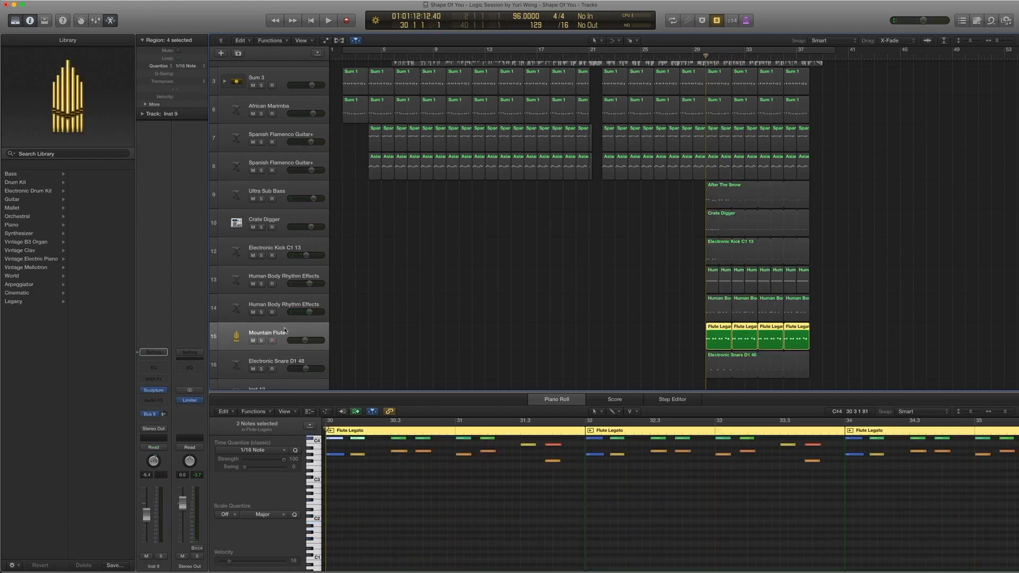
pyautogui.press('super+a')
pyautogui.moveTo(144, 391)
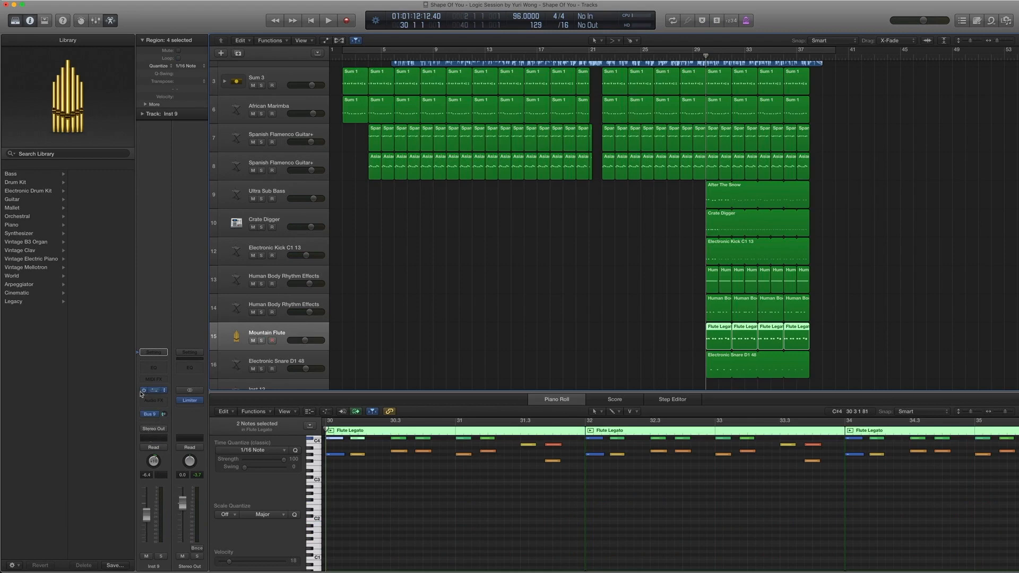
pyautogui.click(154, 392)
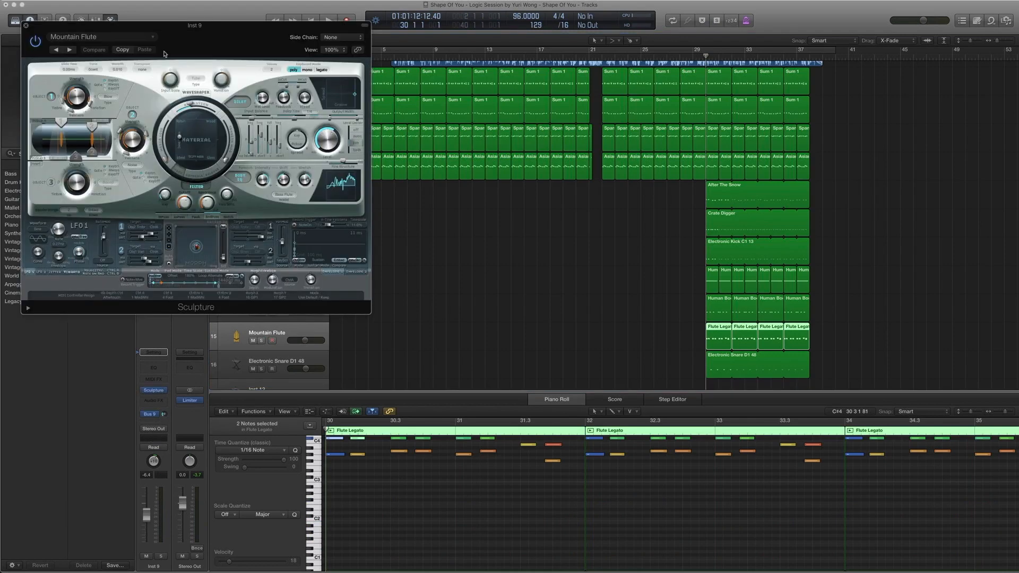
pyautogui.click(138, 37)
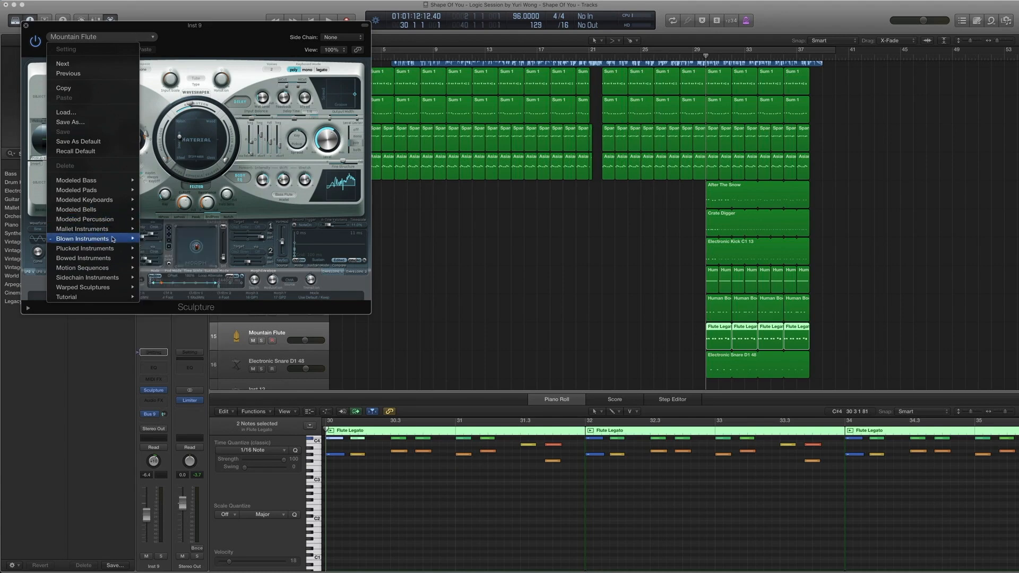
pyautogui.moveTo(113, 239)
pyautogui.click(170, 298)
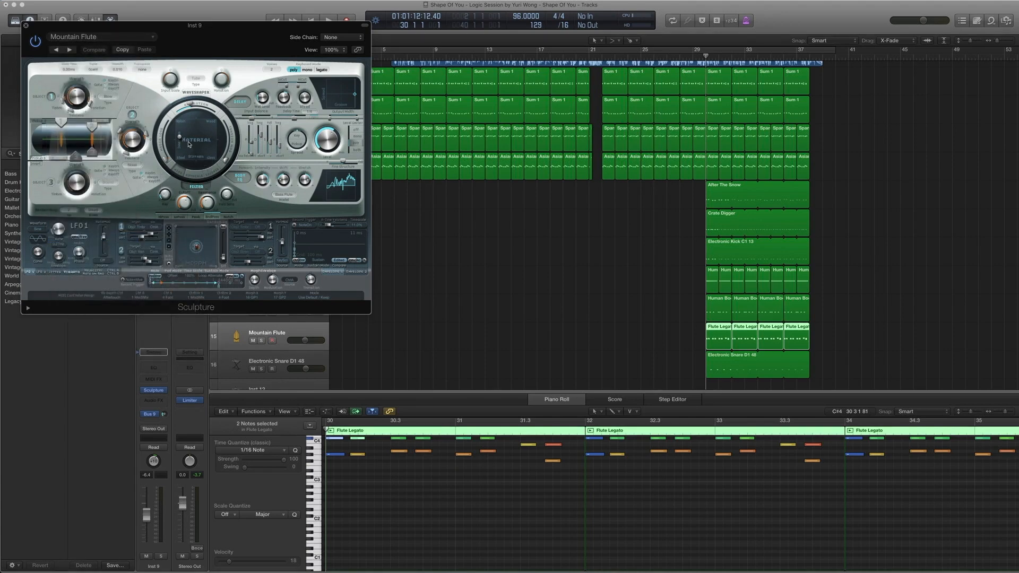
pyautogui.click(25, 27)
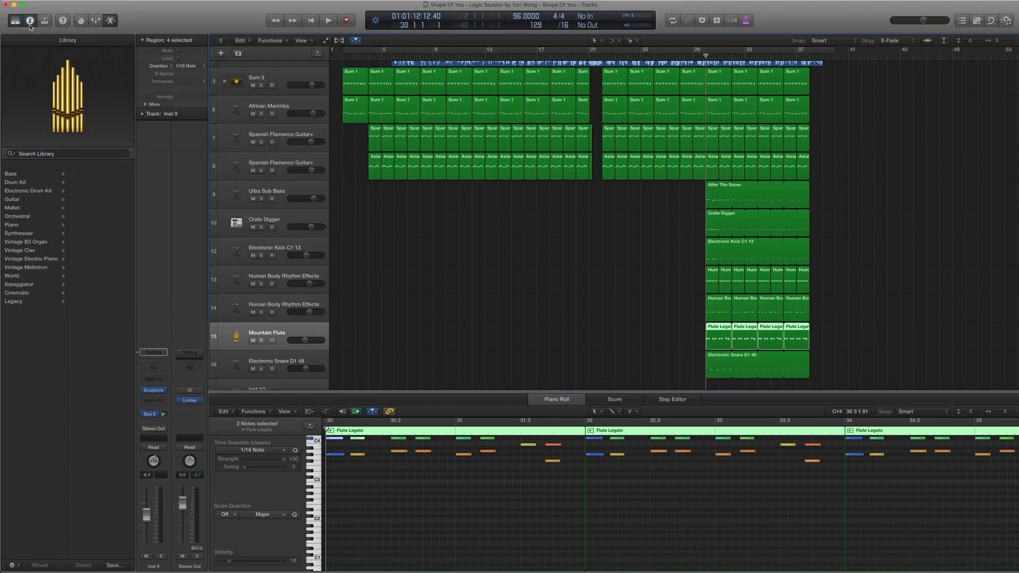
# Inspect the Space Designer preset on the flute's Bus 9 reverb among the Large Spaces halls.
pyautogui.click(150, 414)
pyautogui.click(191, 396)
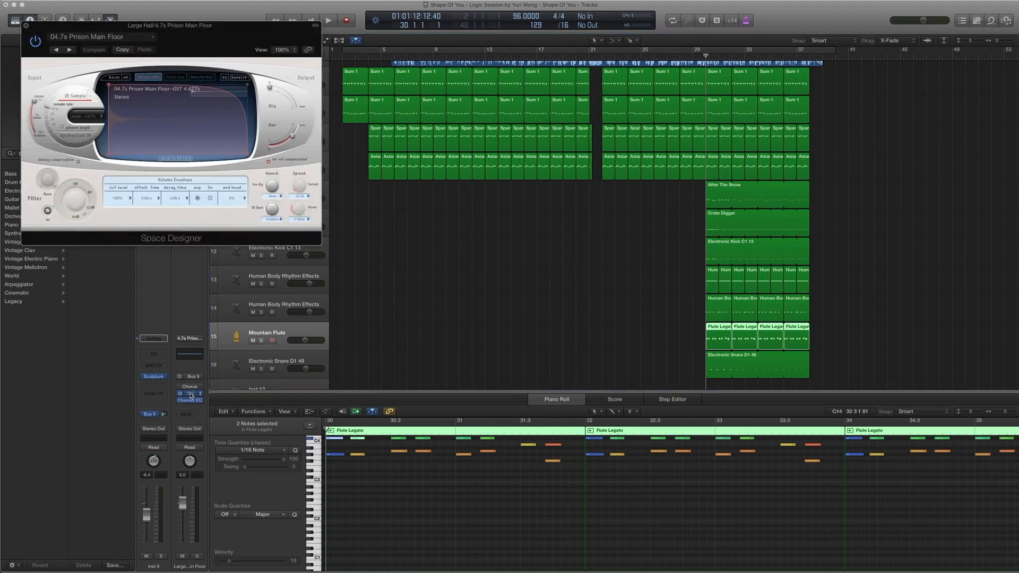
pyautogui.click(113, 37)
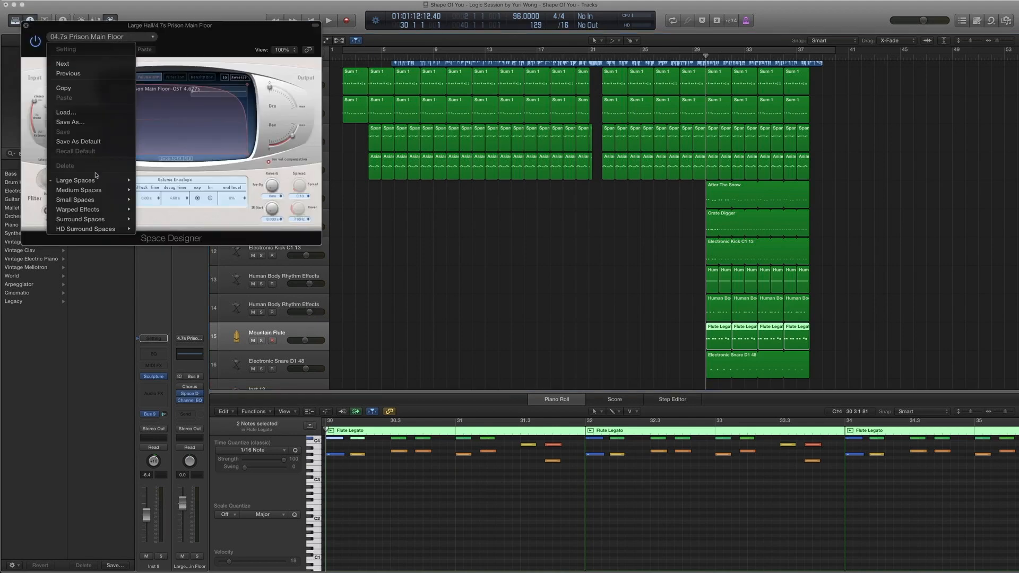
pyautogui.moveTo(97, 179)
pyautogui.moveTo(168, 190)
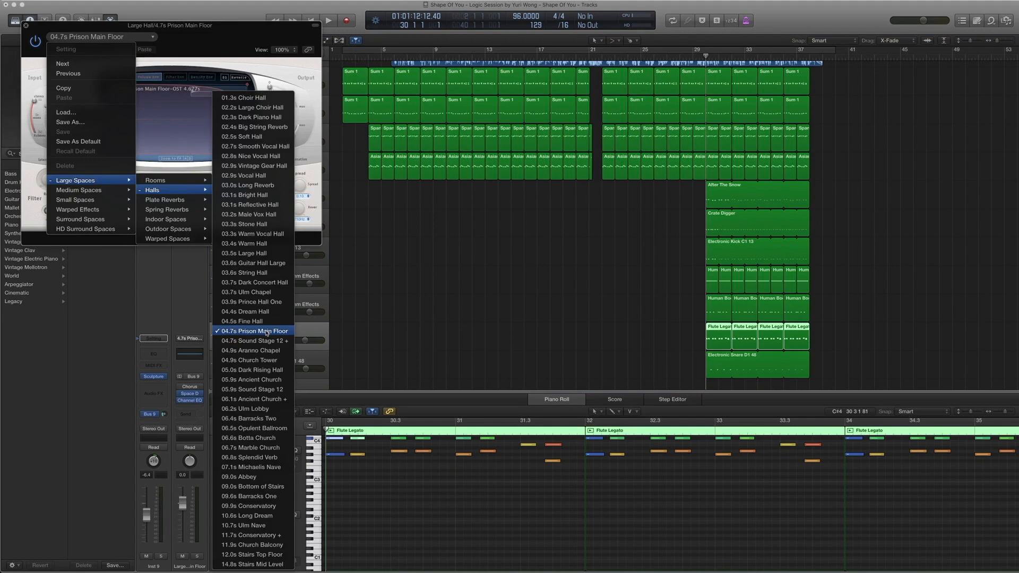
pyautogui.click(32, 28)
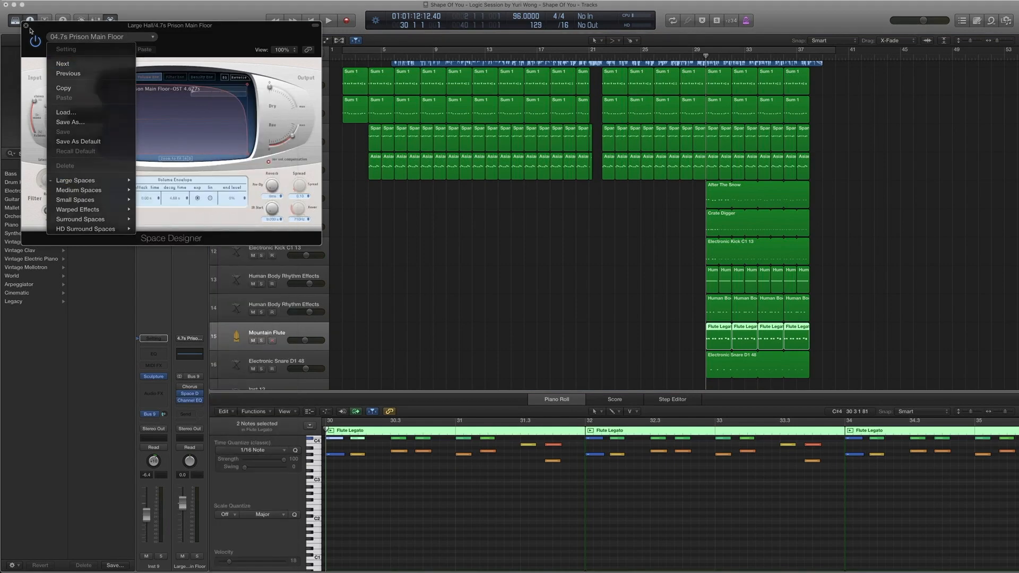
pyautogui.click(26, 25)
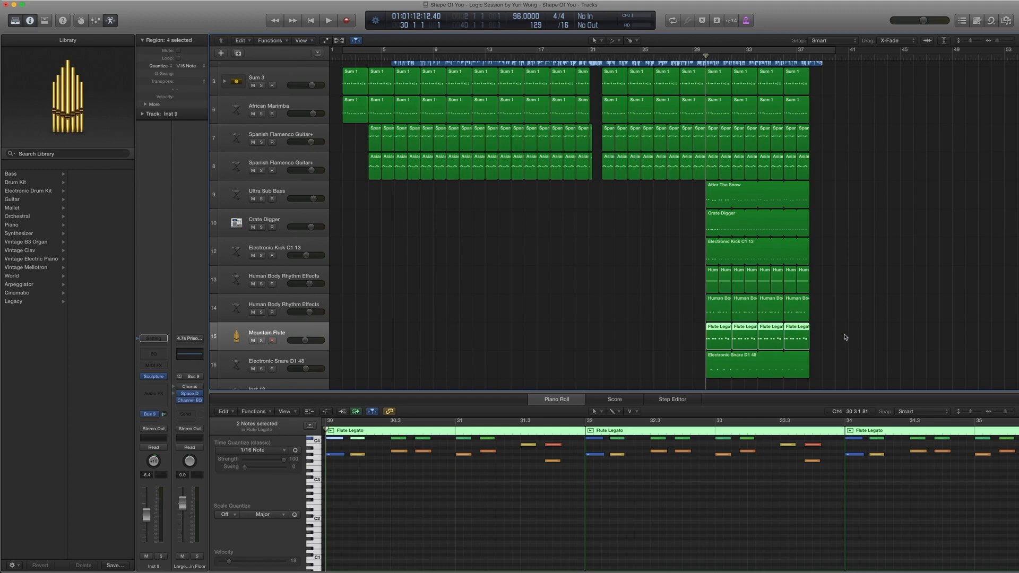
# Play the Mountain Flute regions soloed from bar 30, replay them together with the bass and all drum regions, and turn solo off.
pyautogui.hotkey('ctrl', 's')
pyautogui.press('space')
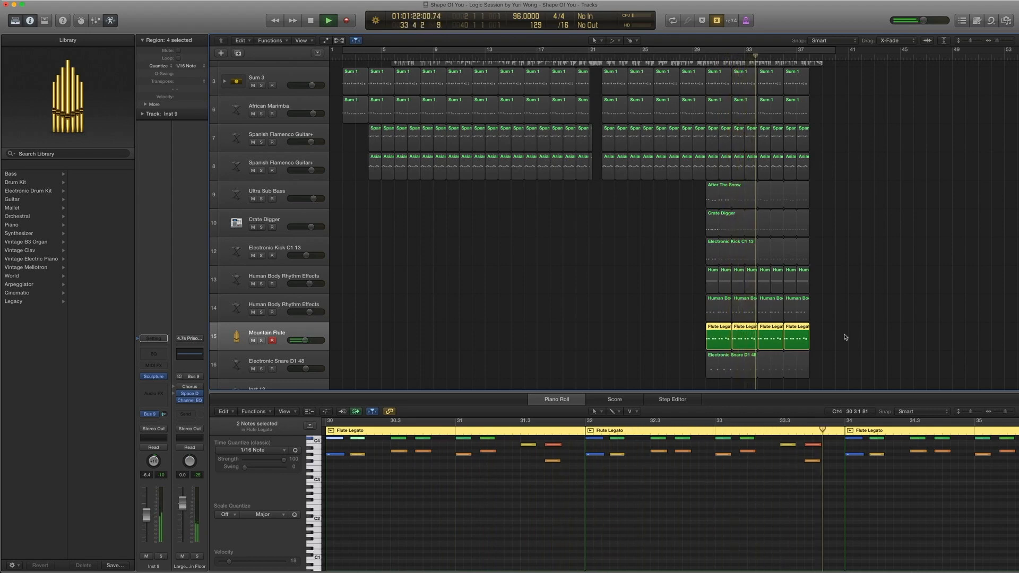
pyautogui.moveTo(841, 358); pyautogui.dragTo(709, 198)
pyautogui.press('space')
pyautogui.press(',')
pyautogui.press(',')
pyautogui.press(',')
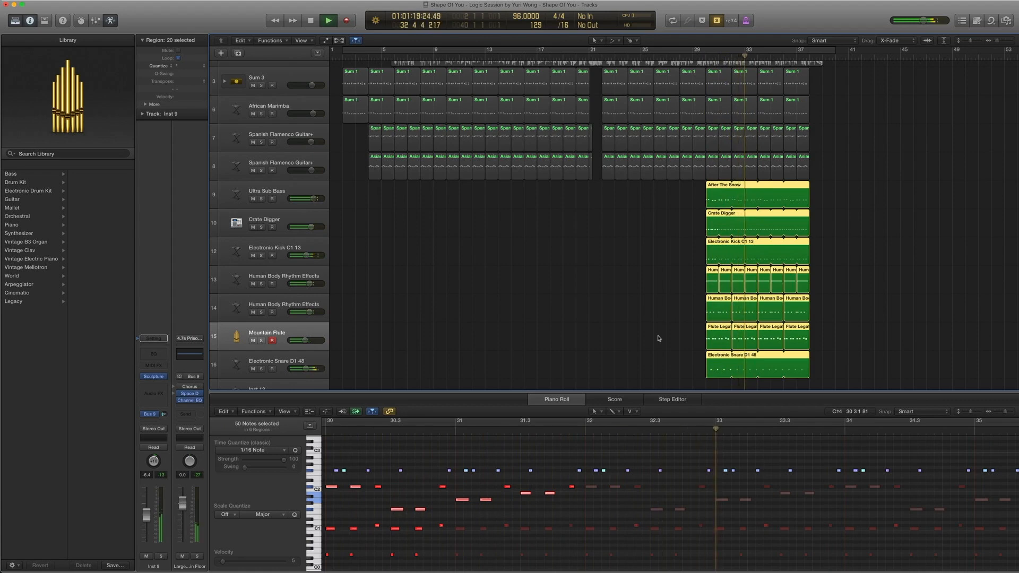
pyautogui.press('space')
pyautogui.hotkey('ctrl', 's')
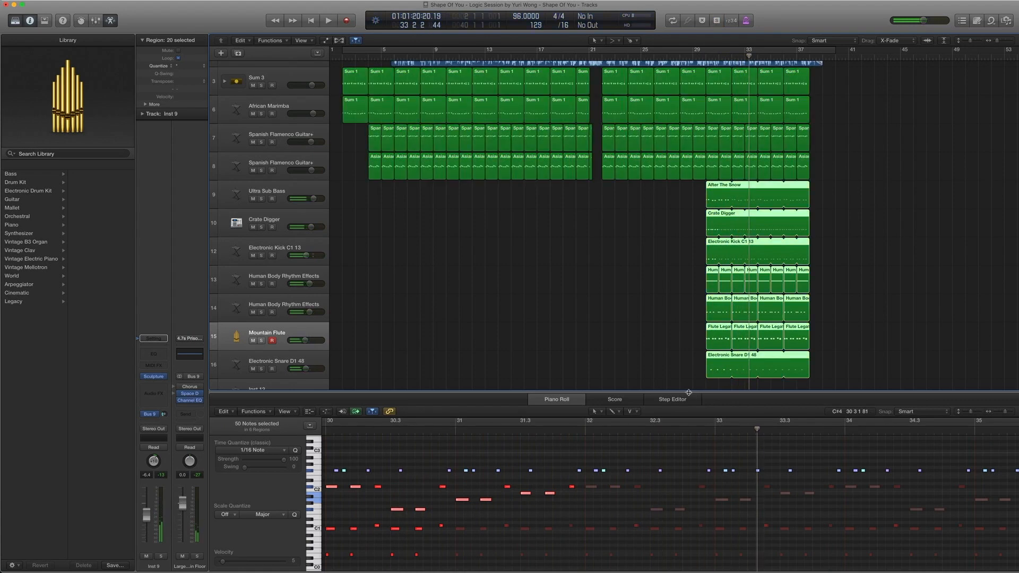
# Hide the Piano Roll, play every instrument region from Sum 3 to Electronic Snare soloed from bar 30, and turn solo off.
pyautogui.press('p')
pyautogui.moveTo(895, 437); pyautogui.dragTo(700, 217)
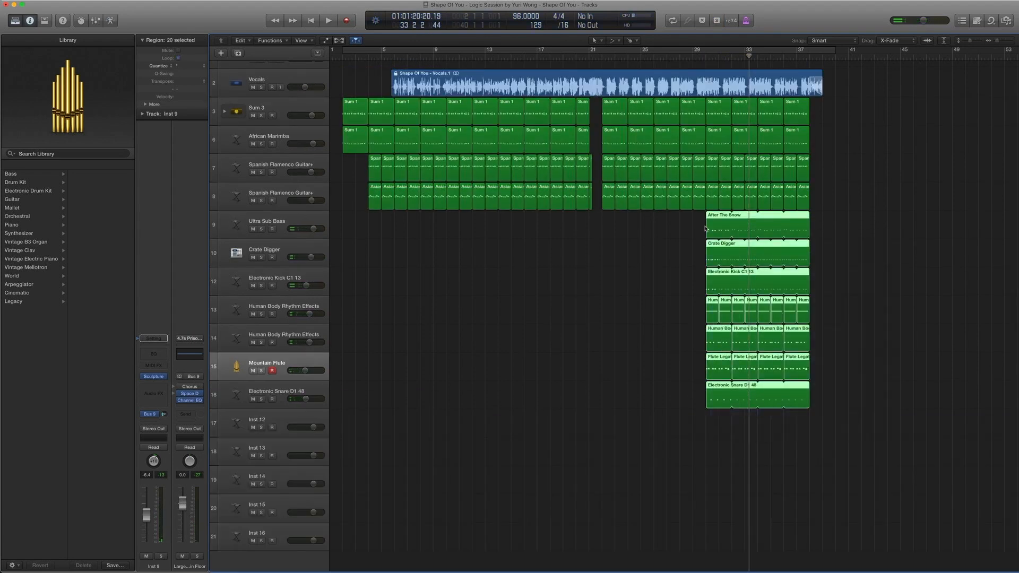
pyautogui.scroll(1, 769, 196)
pyautogui.moveTo(835, 205); pyautogui.dragTo(713, 118)
pyautogui.hotkey('ctrl', 's')
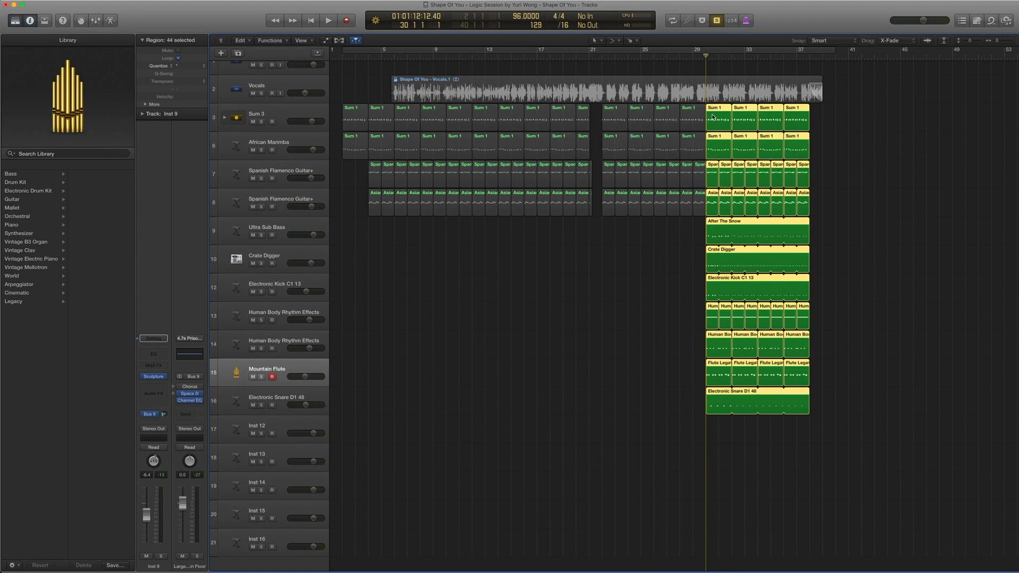
pyautogui.press('space')
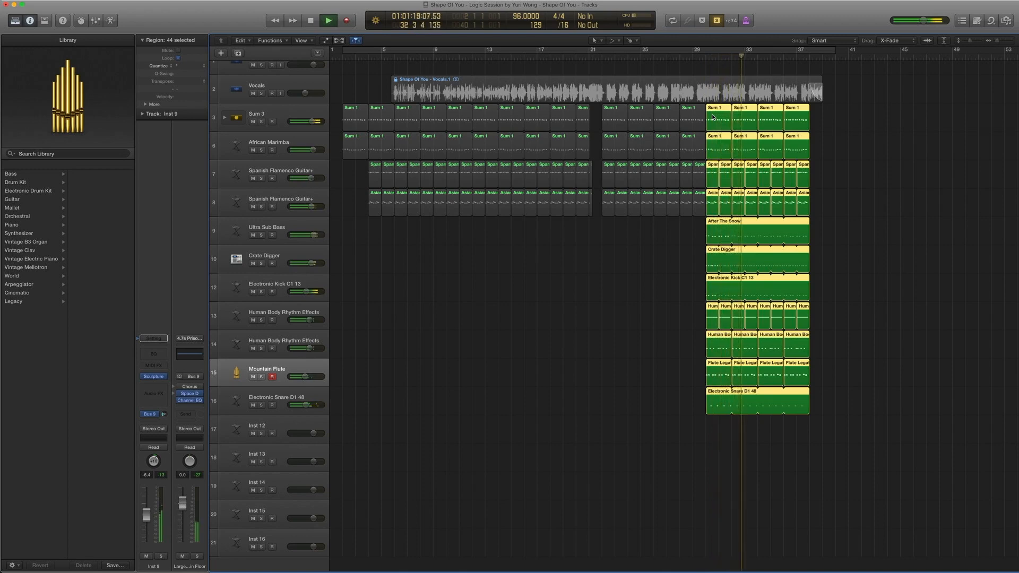
pyautogui.press('space')
pyautogui.hotkey('ctrl', 's')
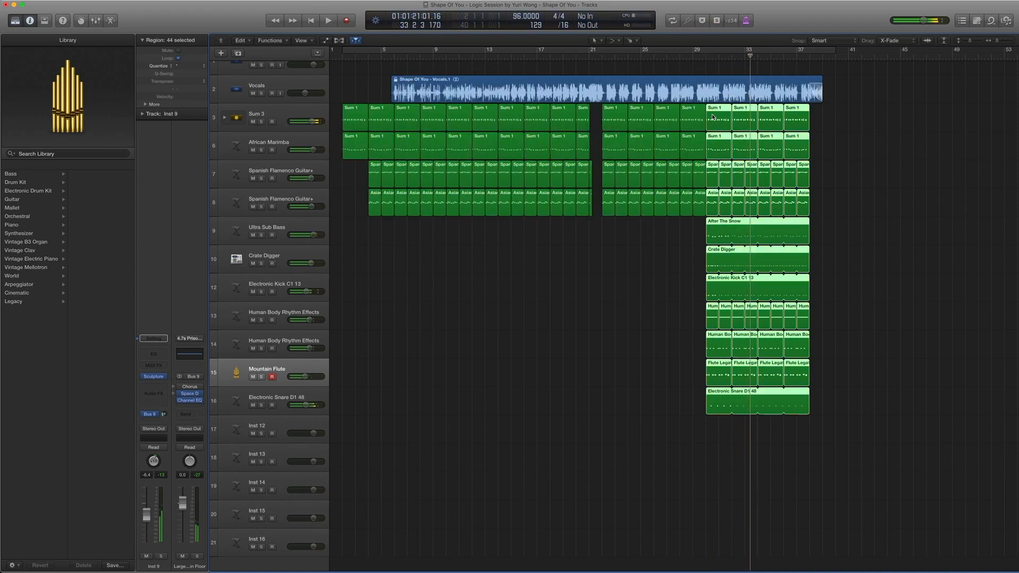
# Mute both Spanish Flamenco Guitar tracks' regions from bar 30 onward and unmute them again.
pyautogui.press(',')
pyautogui.press(',')
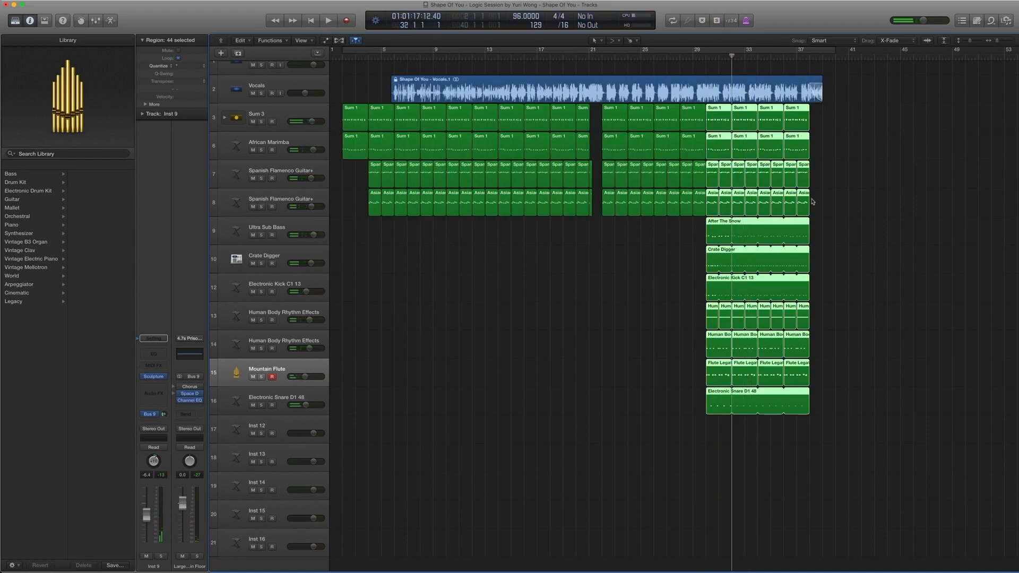
pyautogui.moveTo(865, 202); pyautogui.dragTo(715, 176)
pyautogui.hotkey('ctrl', 'm')
pyautogui.hotkey('ctrl', 'm')
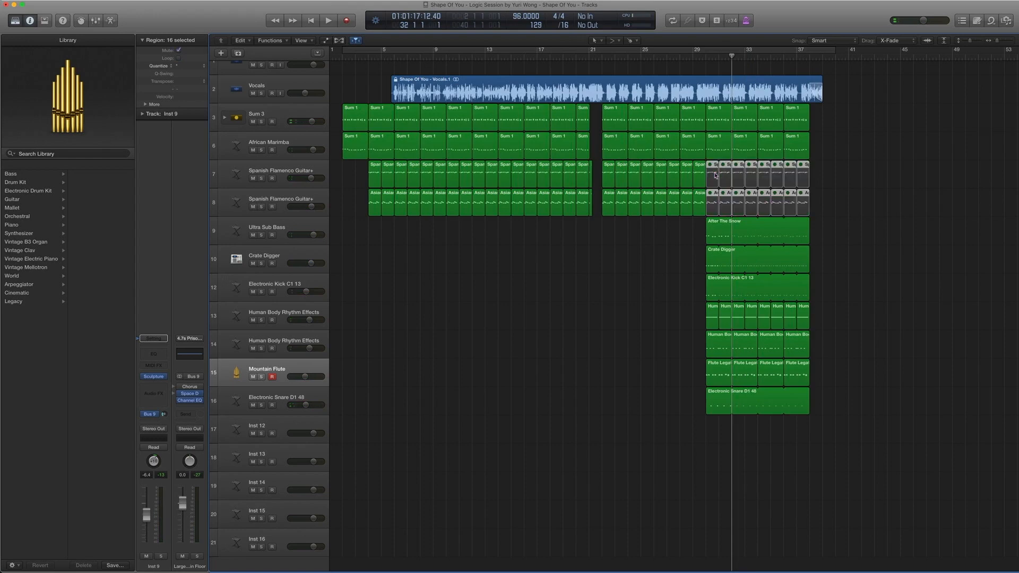
# Select the After The Snow and Crate Digger regions and move the playhead to bar 35.
pyautogui.moveTo(836, 237); pyautogui.dragTo(724, 259)
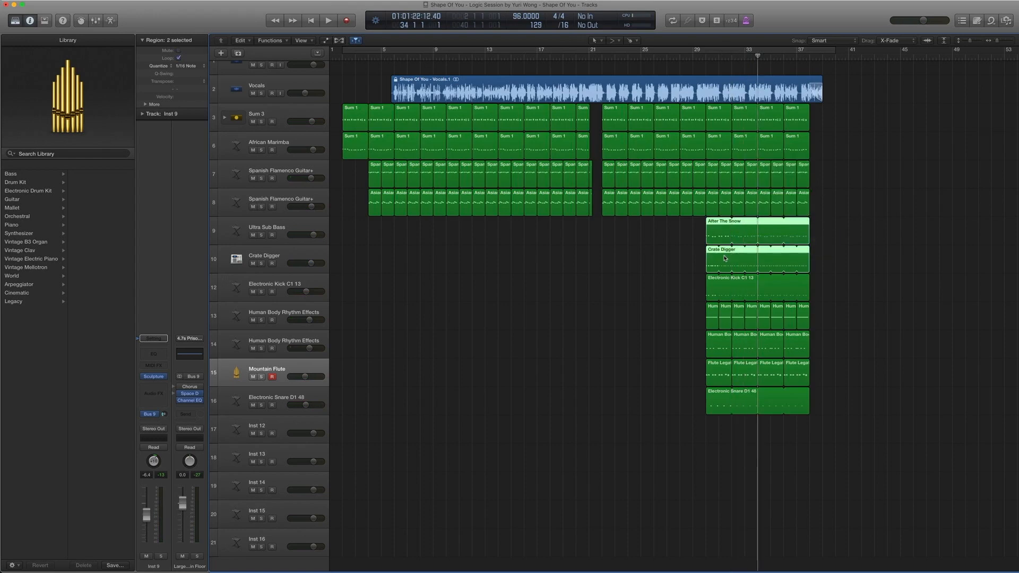
pyautogui.press(',')
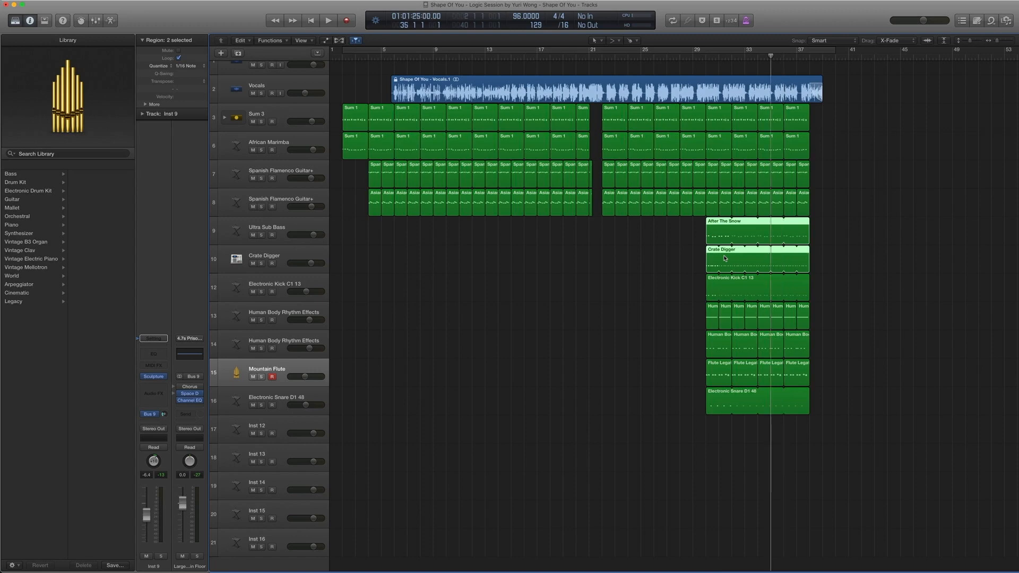